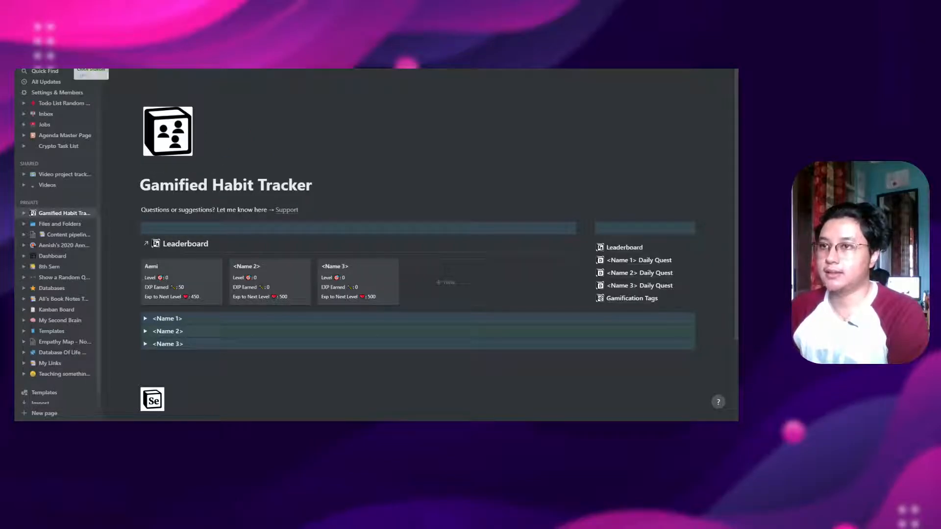
Step: Hide the sidebar and look over the Gamified Habit Tracker page's leaderboard and toggles
{"action": "left_click", "coordinate": [91, 66]}
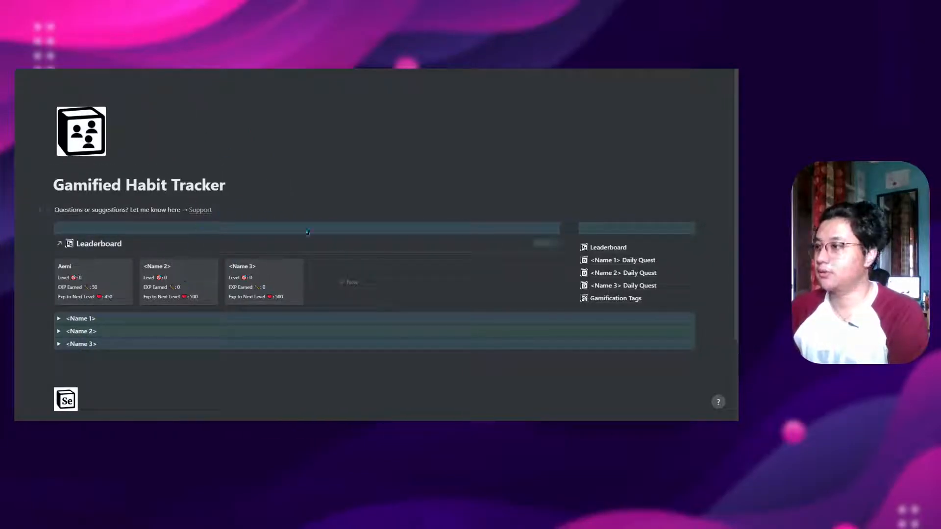
{"action": "scroll", "coordinate": [315, 326], "scroll_direction": "down", "scroll_amount": 2}
{"action": "scroll", "coordinate": [318, 326], "scroll_direction": "up", "scroll_amount": 2}
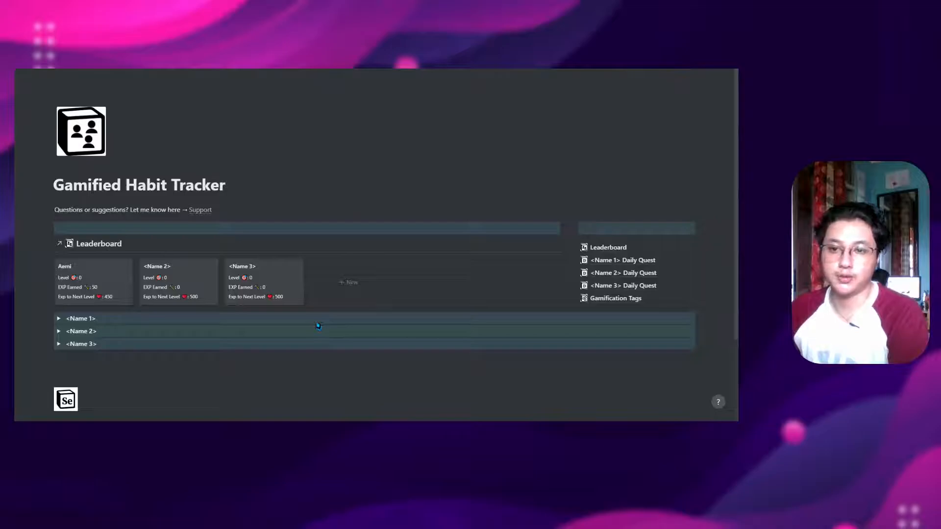
{"action": "scroll", "coordinate": [165, 295], "scroll_direction": "down", "scroll_amount": 1}
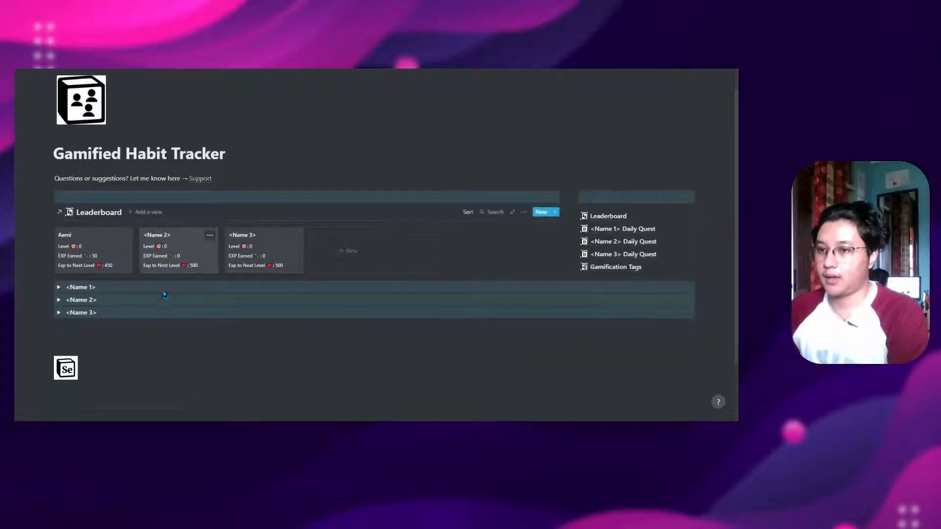
{"action": "scroll", "coordinate": [165, 295], "scroll_direction": "up", "scroll_amount": 1}
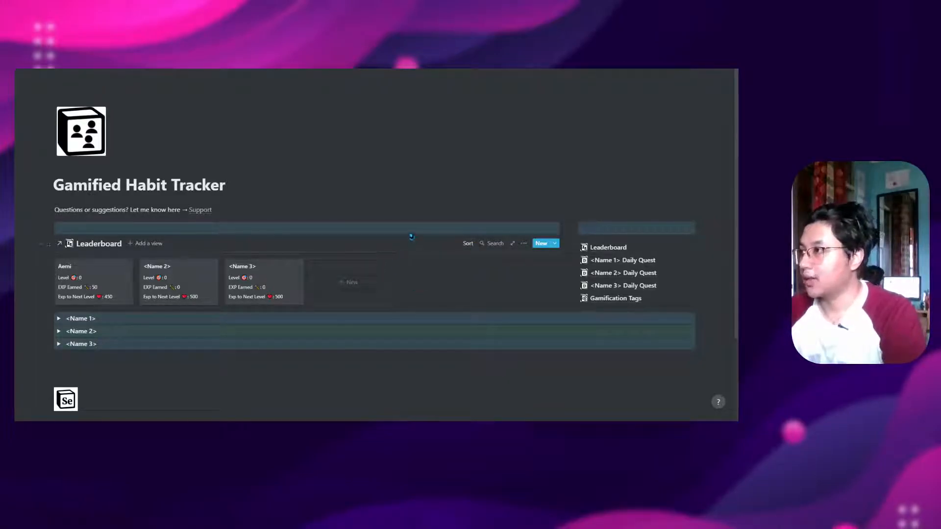
Step: Expand the <Name 1> toggle and uncheck Drink for May 24 2021 in its Daily Quest table
{"action": "left_click", "coordinate": [59, 319]}
{"action": "scroll", "coordinate": [204, 345], "scroll_direction": "down", "scroll_amount": 1}
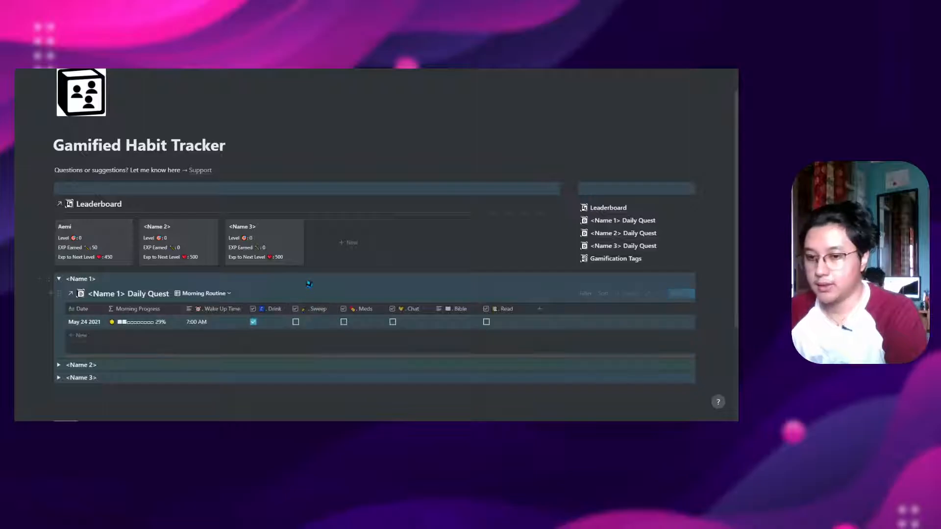
{"action": "left_click", "coordinate": [252, 322]}
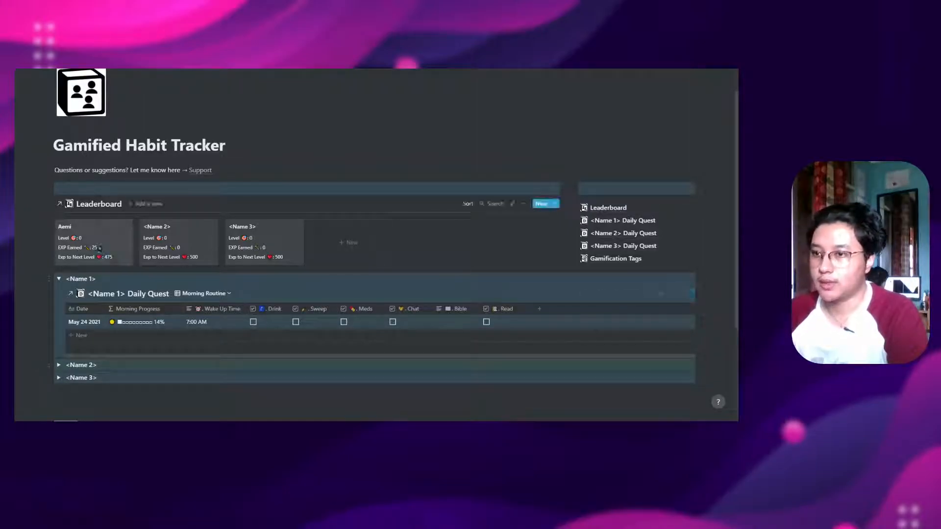
Step: Open the first Leaderboard card and examine the formula behind its Exp Earned (Title) property
{"action": "left_click", "coordinate": [117, 241]}
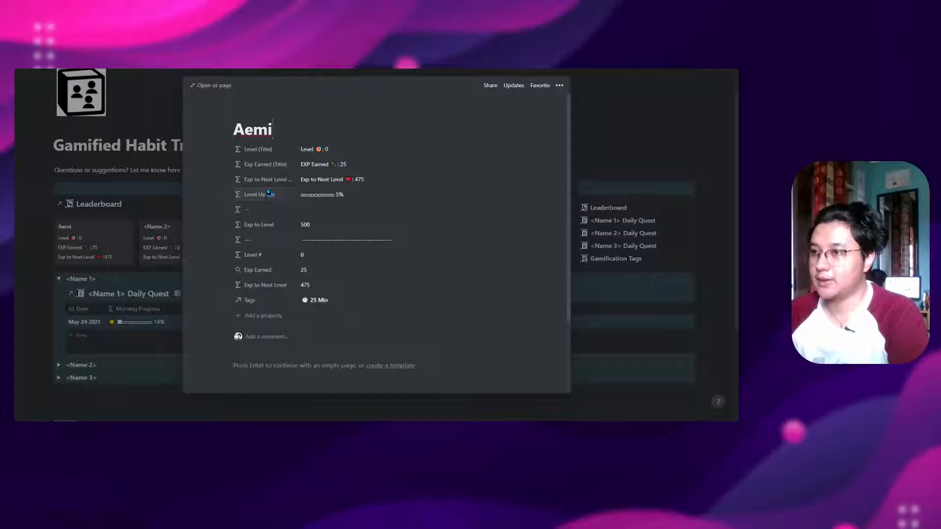
{"action": "left_click", "coordinate": [366, 174]}
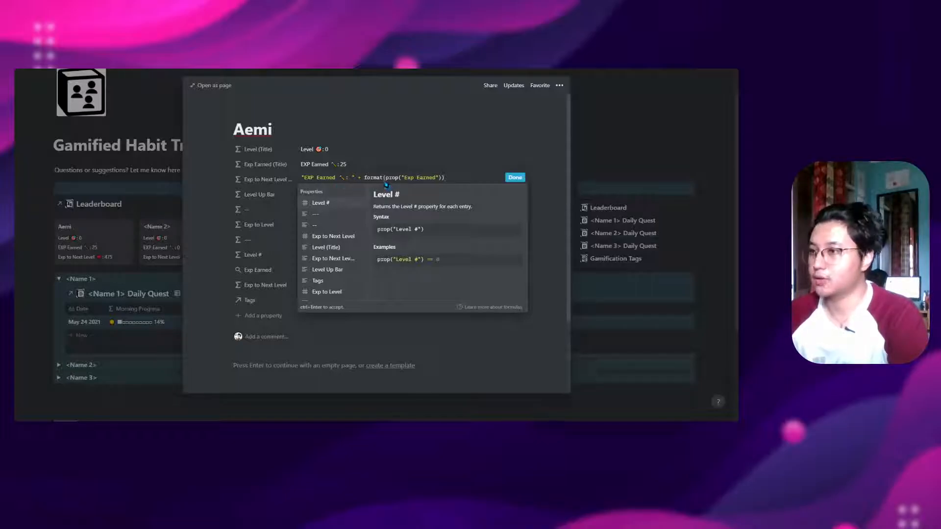
{"action": "scroll", "coordinate": [343, 235], "scroll_direction": "down", "scroll_amount": 2}
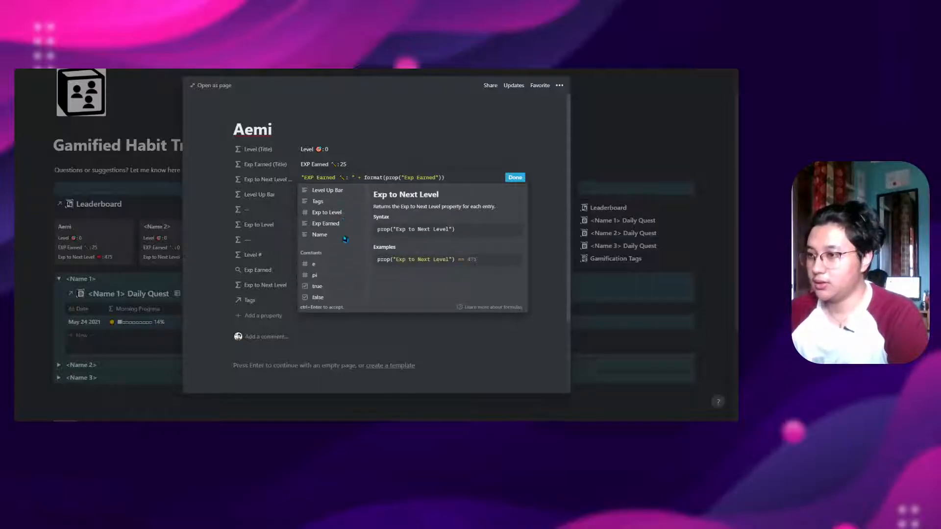
{"action": "left_click", "coordinate": [515, 178]}
{"action": "left_click", "coordinate": [352, 180]}
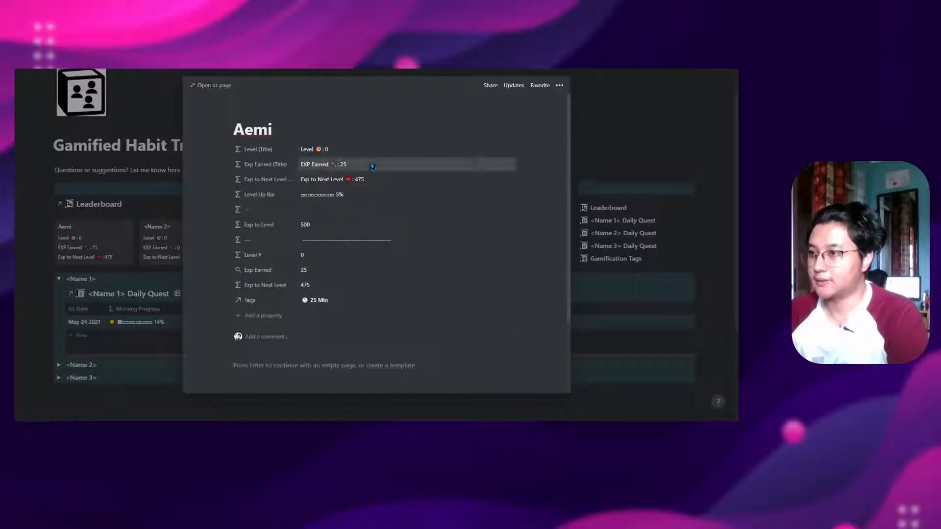
{"action": "scroll", "coordinate": [331, 280], "scroll_direction": "down", "scroll_amount": 1}
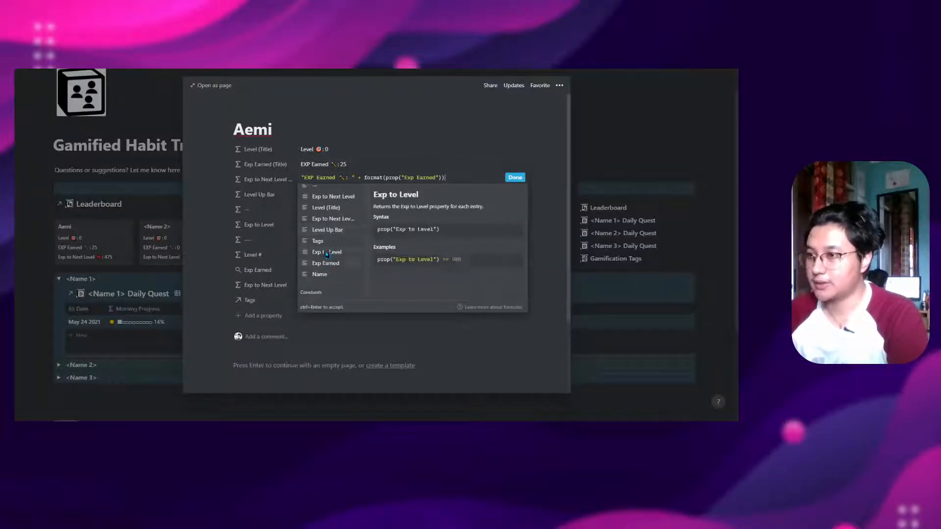
{"action": "left_click", "coordinate": [514, 177]}
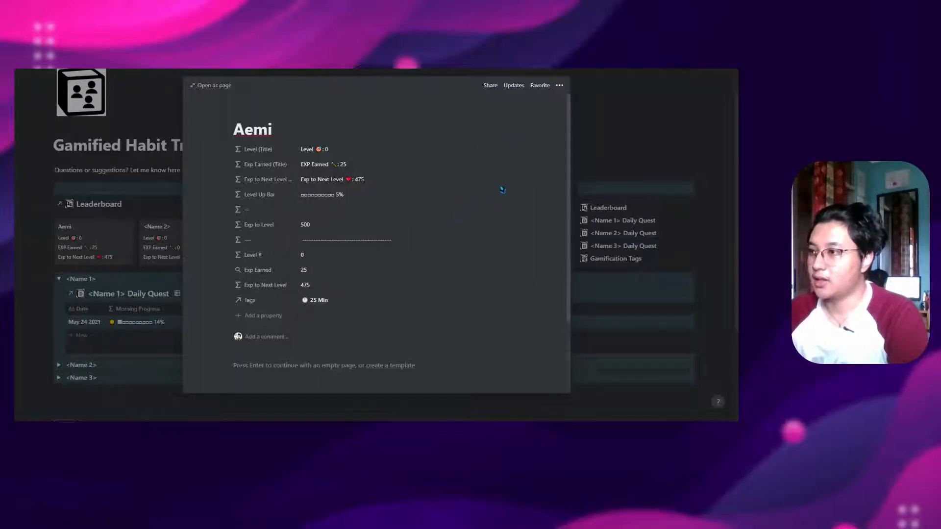
Step: Examine the relation, property and calculation settings of the card's Exp Earned rollup
{"action": "left_click", "coordinate": [318, 274]}
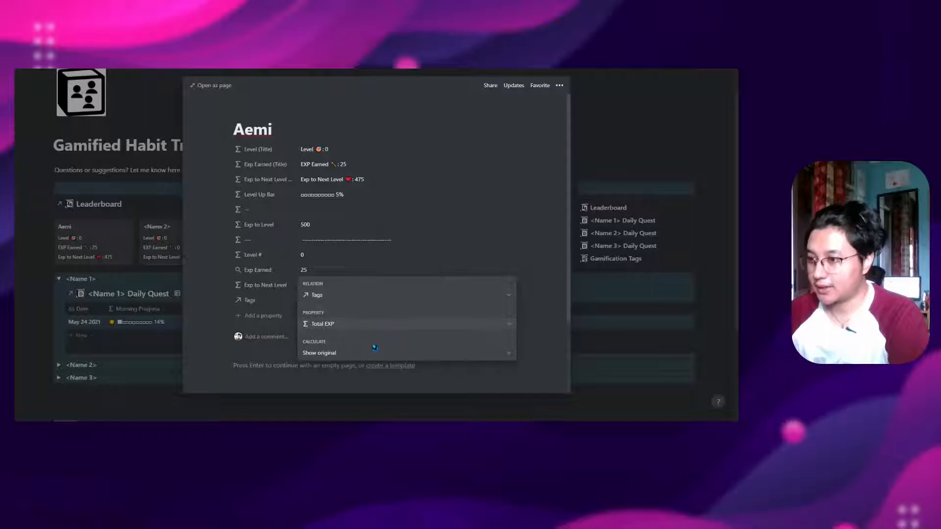
{"action": "left_click", "coordinate": [353, 328]}
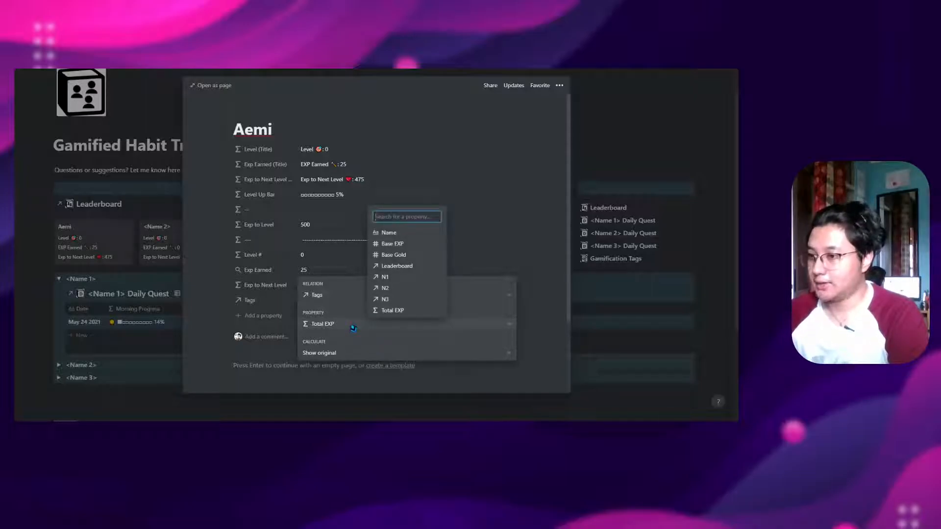
{"action": "left_click", "coordinate": [392, 244]}
{"action": "left_click", "coordinate": [494, 220]}
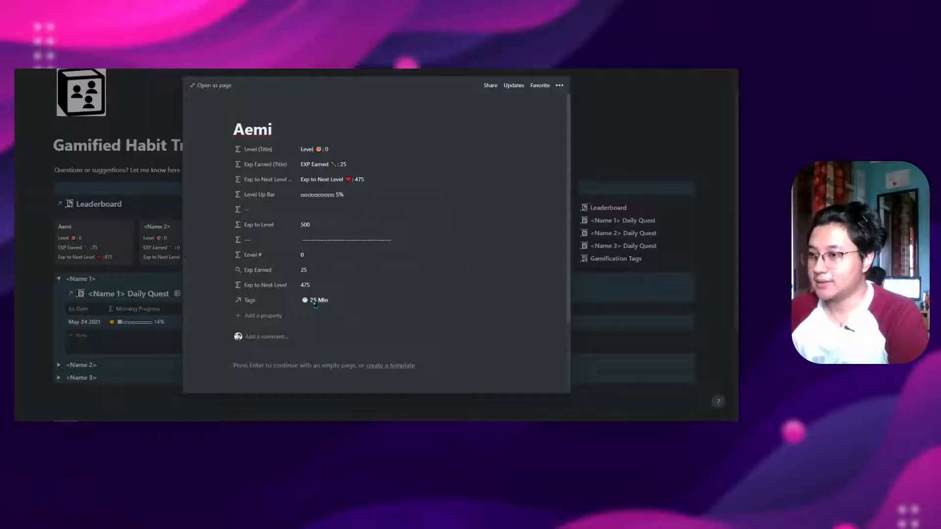
{"action": "left_click", "coordinate": [304, 270]}
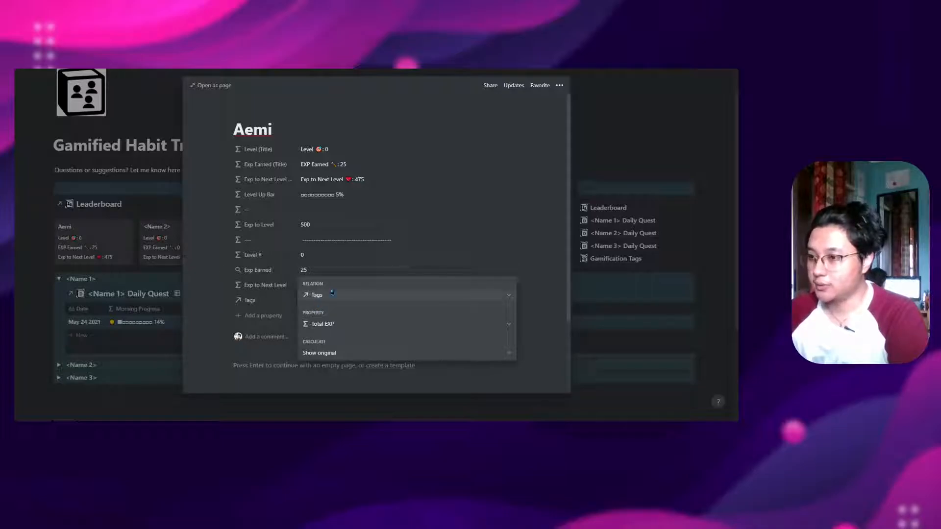
{"action": "left_click", "coordinate": [516, 216]}
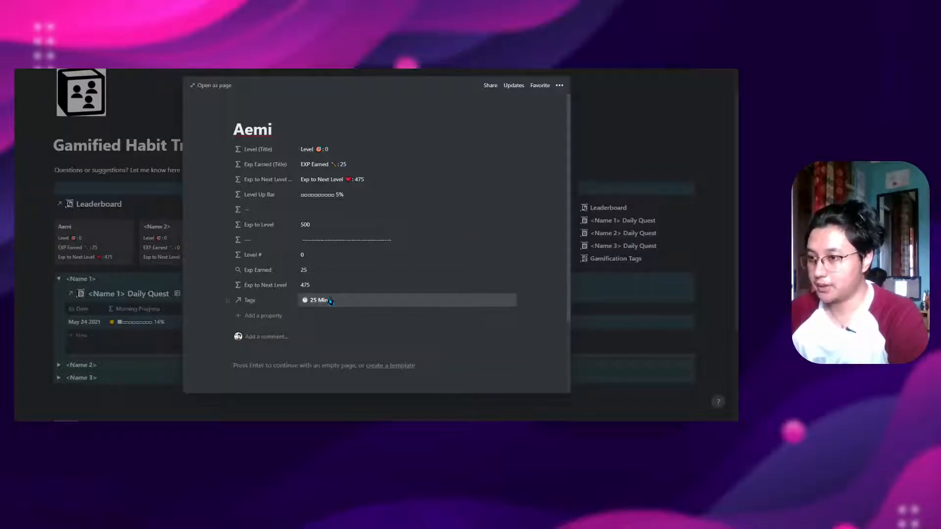
Step: Open the Gamification Tags database from the card's Tags relation to inspect its columns, and return to the tracker page
{"action": "left_click", "coordinate": [331, 300]}
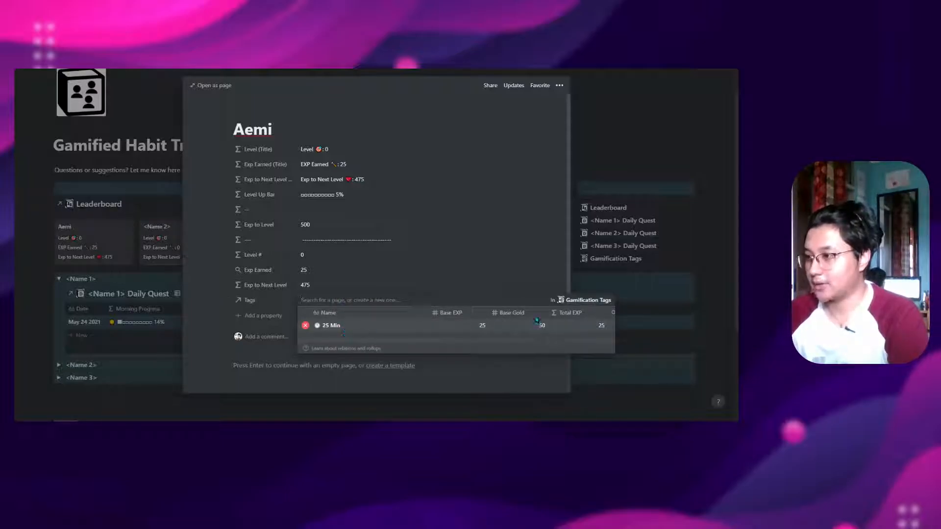
{"action": "left_click", "coordinate": [587, 300]}
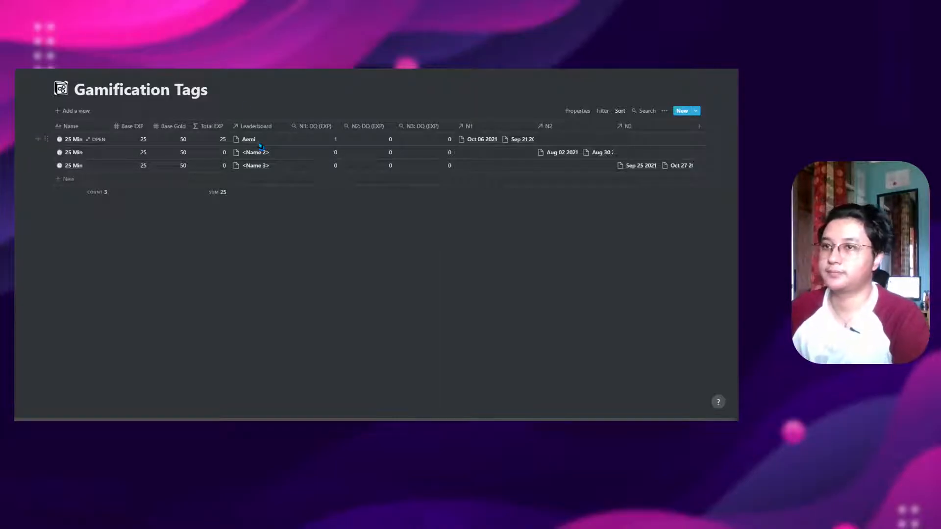
{"action": "left_click", "coordinate": [96, 139]}
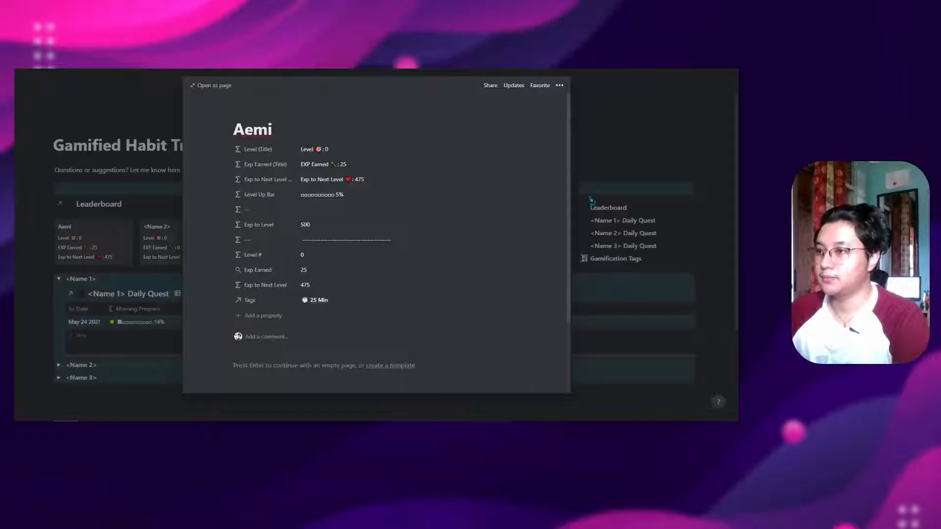
{"action": "left_click", "coordinate": [588, 201]}
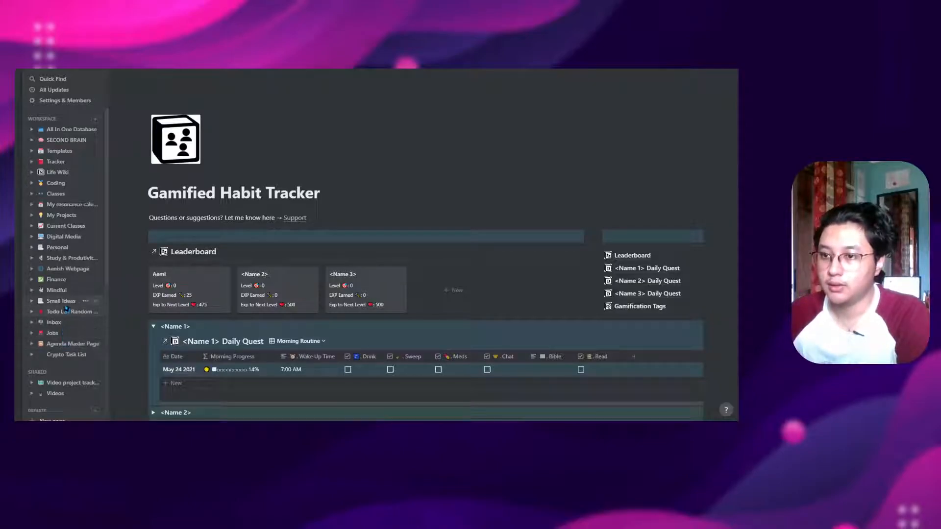
Step: Open the Small Ideas page, hide the sidebar and delete the untitled inline table
{"action": "left_click", "coordinate": [60, 301]}
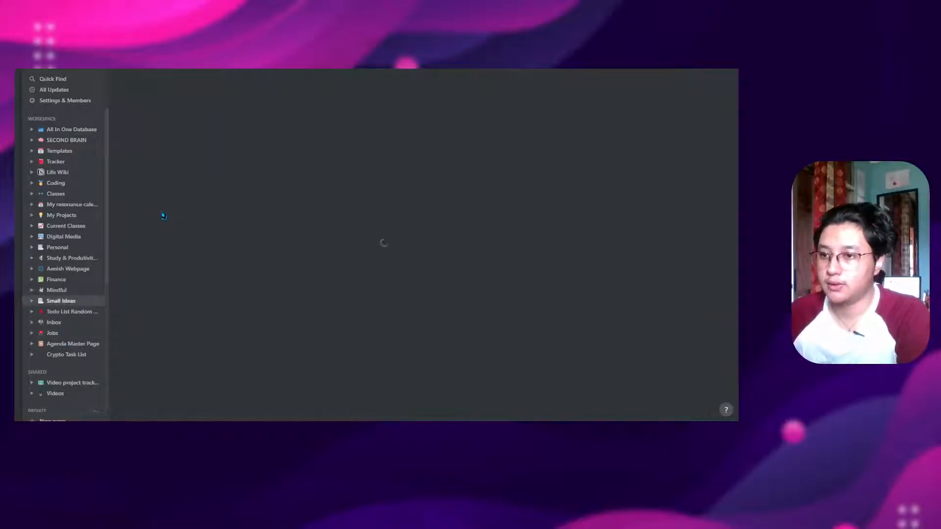
{"action": "left_click", "coordinate": [105, 71]}
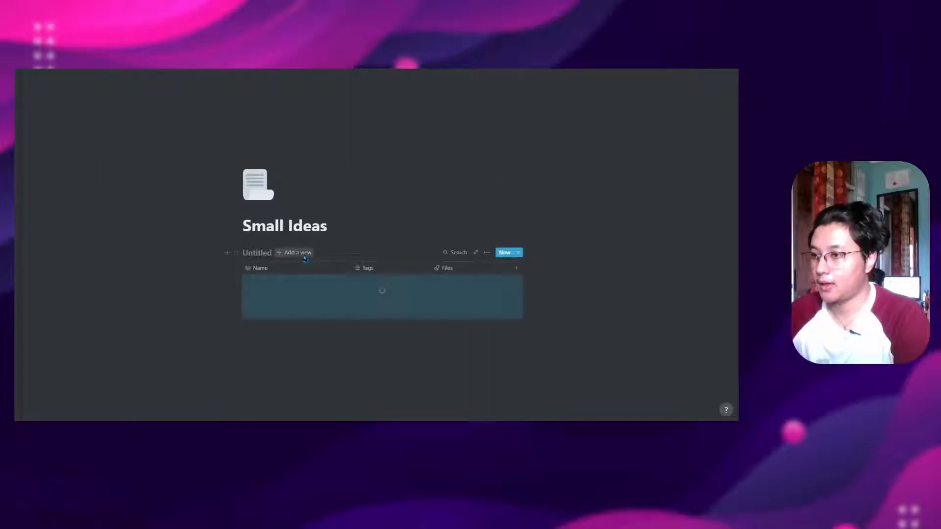
{"action": "left_click", "coordinate": [235, 252]}
{"action": "left_click", "coordinate": [190, 227]}
Step: Insert a to-do item on the Small Ideas page and place the Gamified Habit Tracker window beside it
{"action": "left_click", "coordinate": [276, 252]}
{"action": "type", "text": "/todo"}
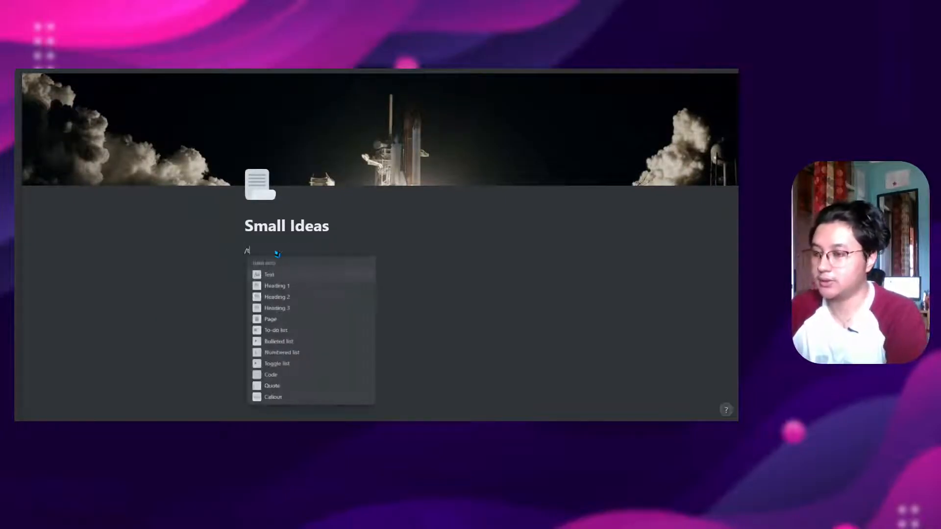
{"action": "key", "text": "Return"}
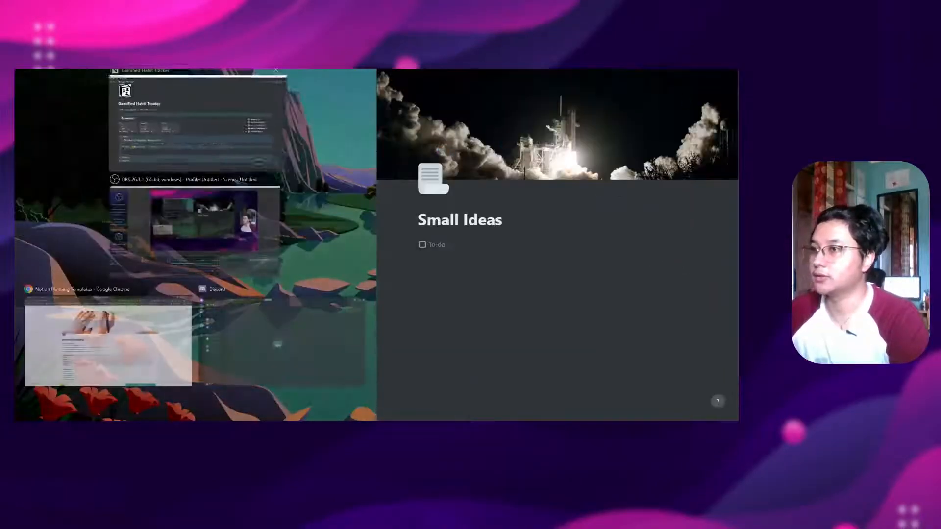
{"action": "left_click", "coordinate": [235, 137]}
Step: Write "IS It a gallery view or somthing ?" as the first to-do and add a new item below it
{"action": "left_click", "coordinate": [468, 255]}
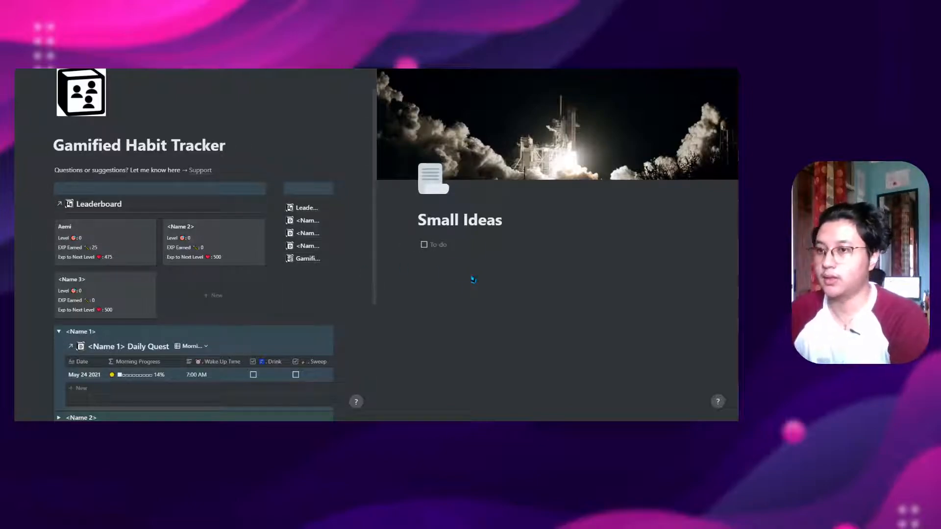
{"action": "type", "text": "Gallert"}
{"action": "key", "text": "BackSpace"}
{"action": "key", "text": "BackSpace"}
{"action": "key", "text": "BackSpace"}
{"action": "key", "text": "BackSpace"}
{"action": "key", "text": "BackSpace"}
{"action": "key", "text": "BackSpace"}
{"action": "key", "text": "BackSpace"}
{"action": "type", "text": "IS"}
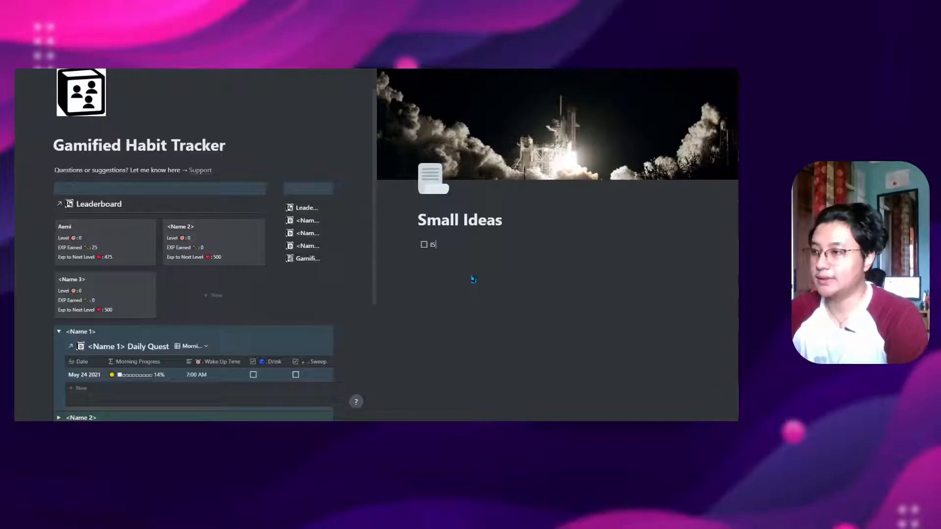
{"action": "type", "text": " It a"}
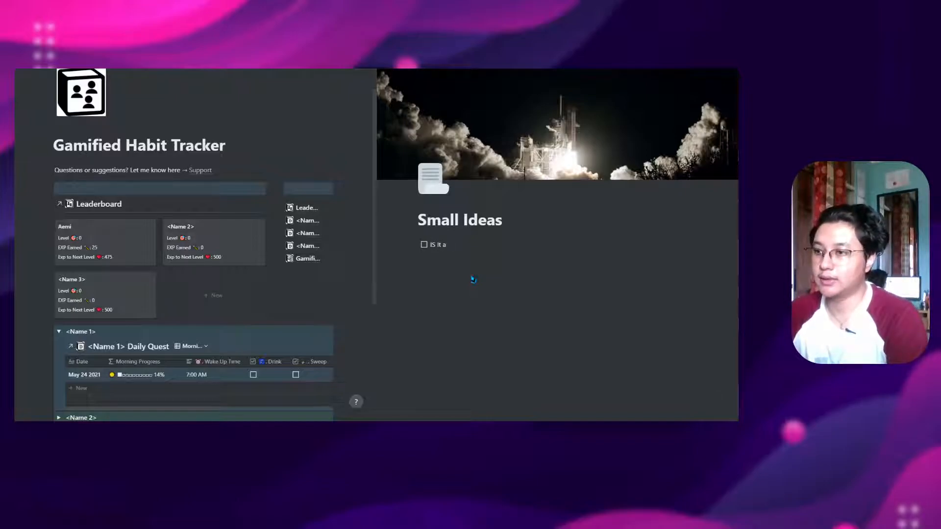
{"action": "type", "text": " gallert"}
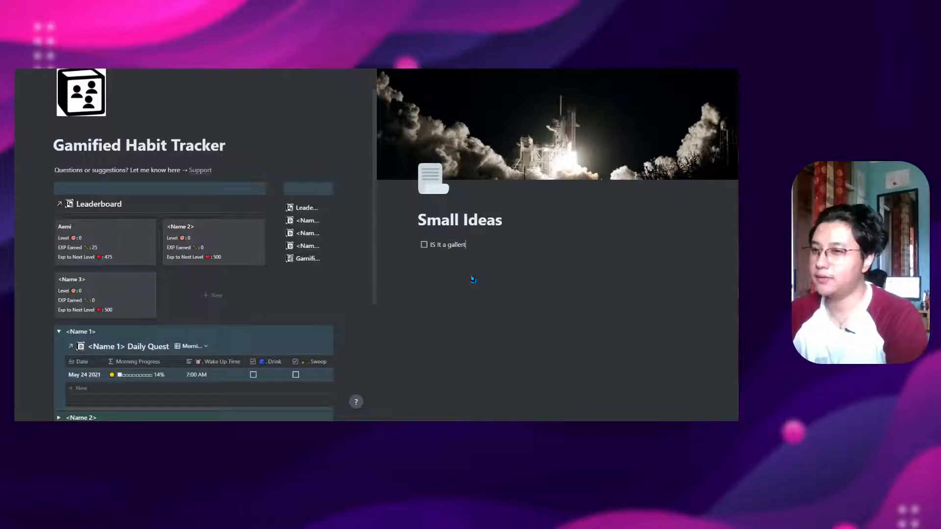
{"action": "key", "text": "BackSpace"}
{"action": "type", "text": "y view"}
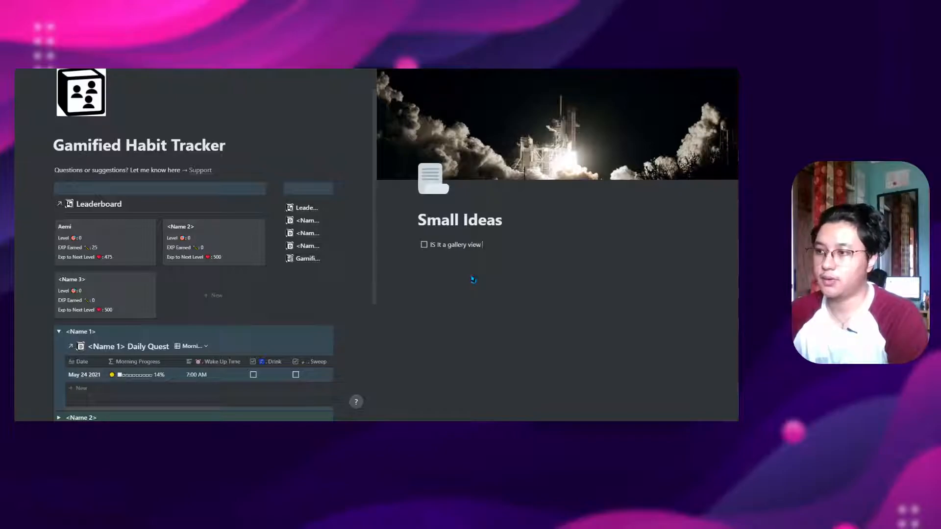
{"action": "type", "text": " or s"}
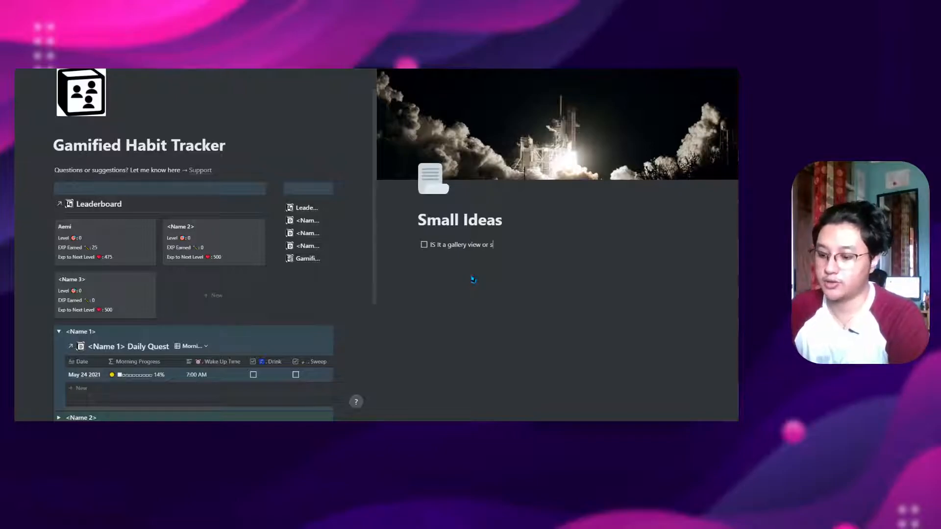
{"action": "type", "text": "omthing ?"}
{"action": "key", "text": "Return"}
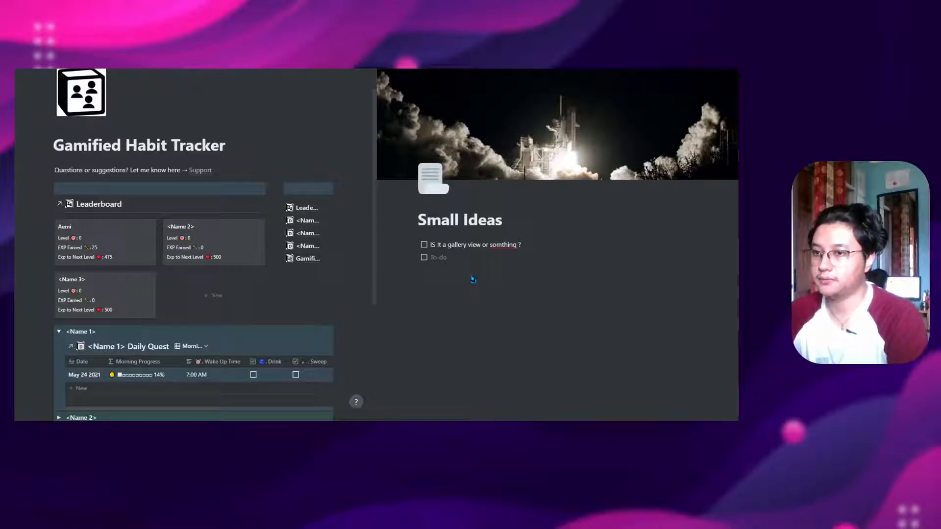
Step: Write "Know how the database is being manipulated ?" as the second to-do on the Small Ideas page and add an item below it
{"action": "type", "text": "Kn"}
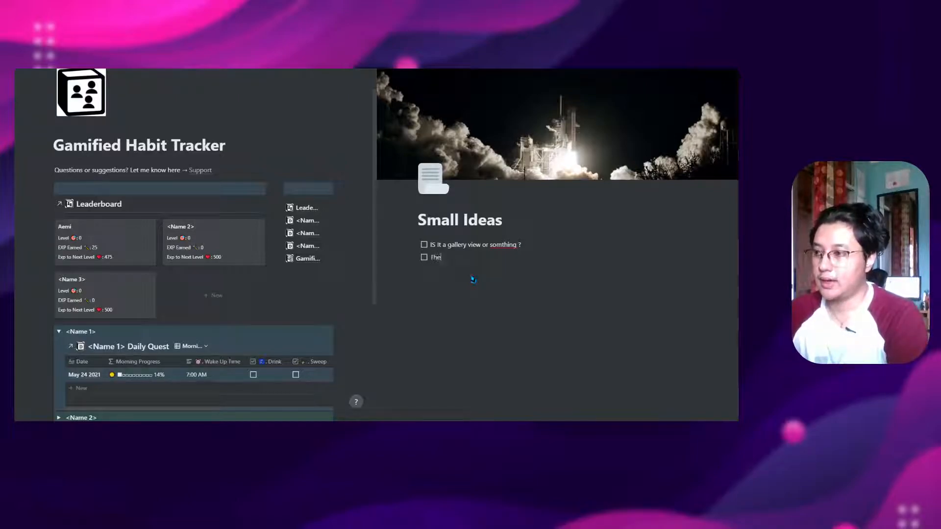
{"action": "type", "text": "ow ho"}
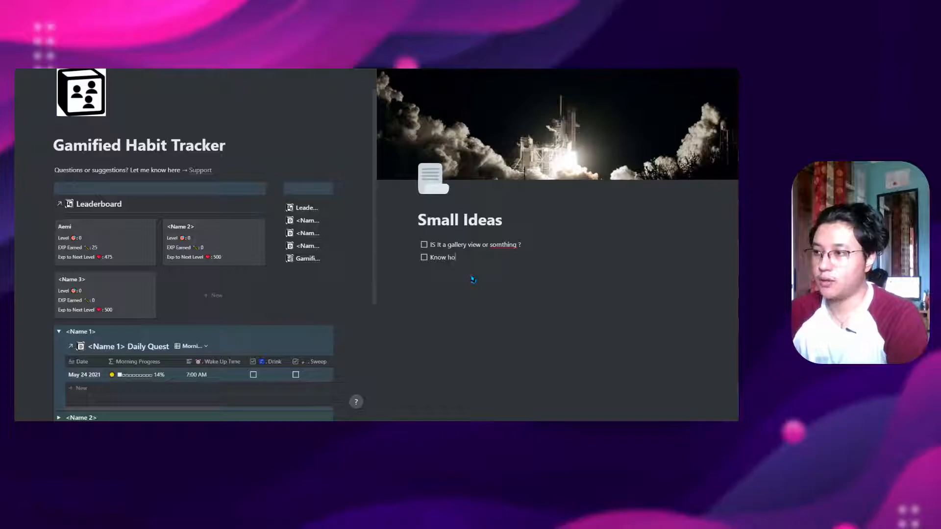
{"action": "type", "text": "w the da"}
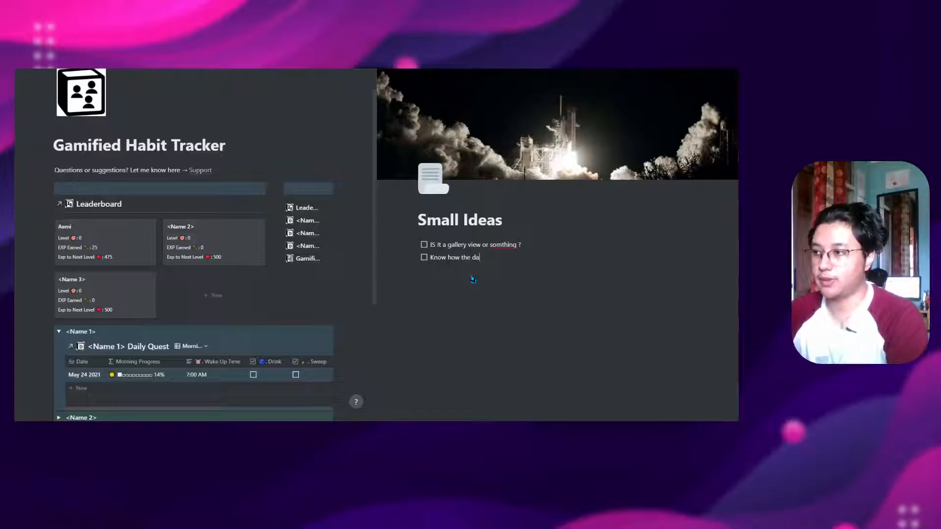
{"action": "type", "text": "tabase i"}
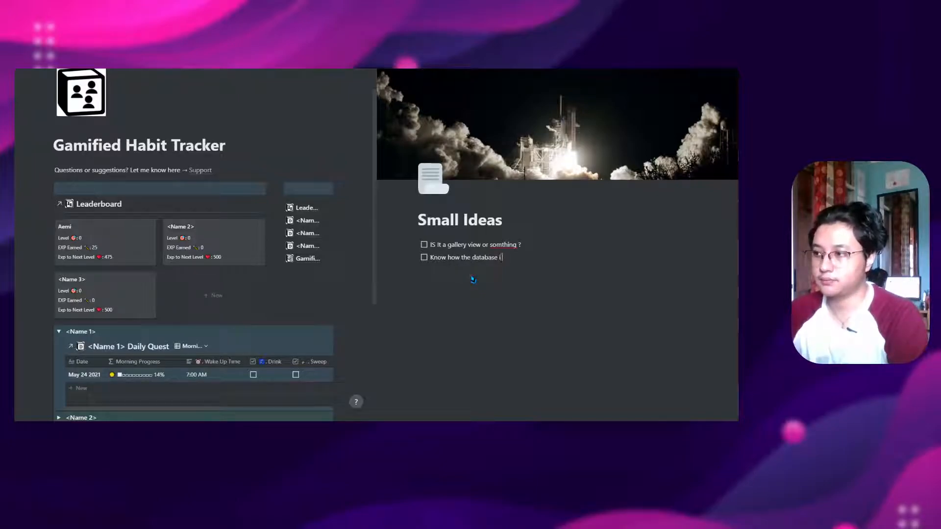
{"action": "type", "text": "s being manu"}
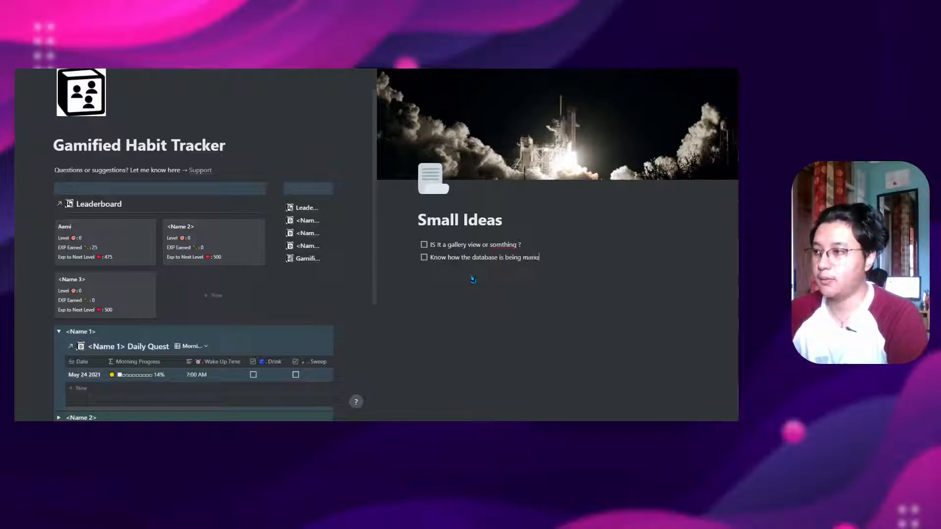
{"action": "key", "text": "BackSpace"}
{"action": "type", "text": "ip"}
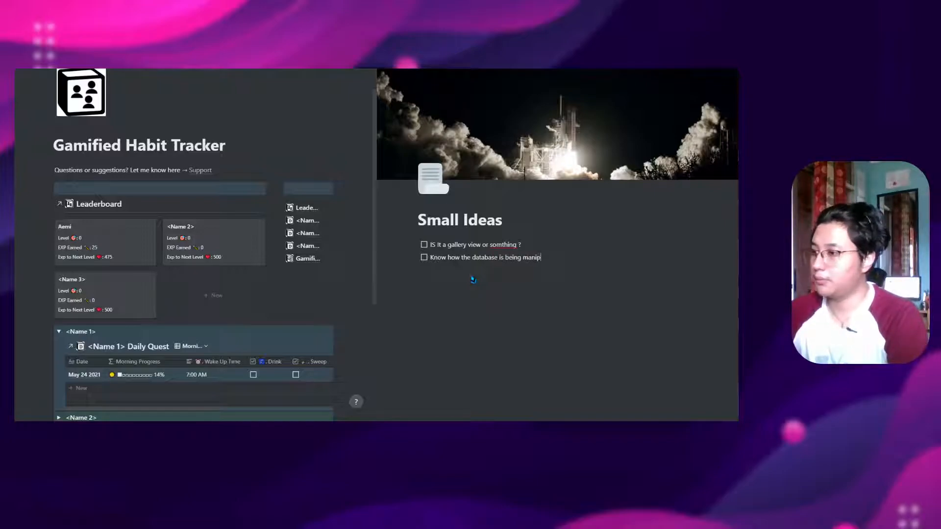
{"action": "type", "text": "ulated in"}
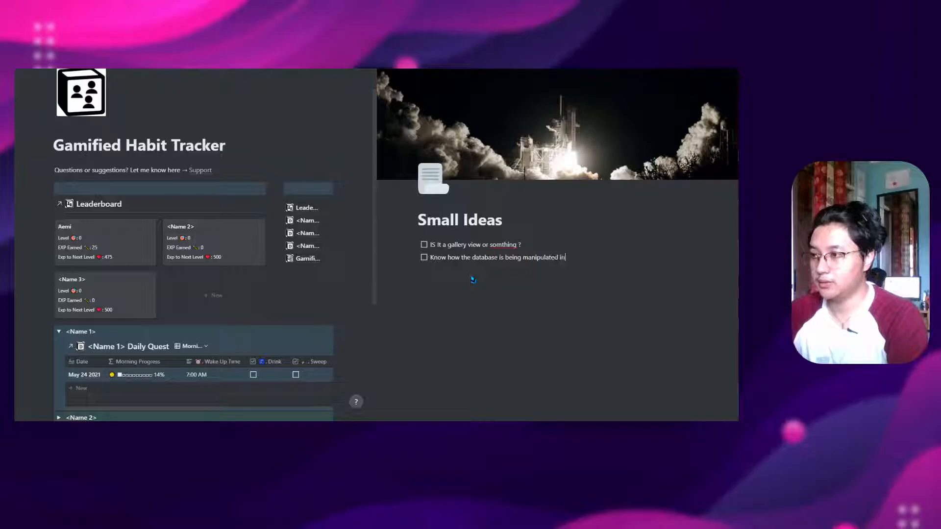
{"action": "type", "text": " the"}
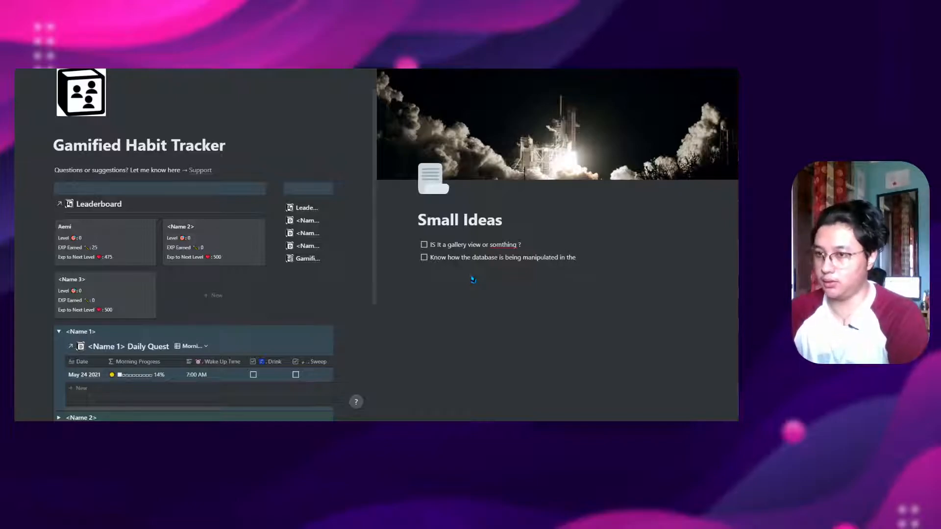
{"action": "key", "text": "ctrl+BackSpace"}
{"action": "key", "text": "ctrl+BackSpace"}
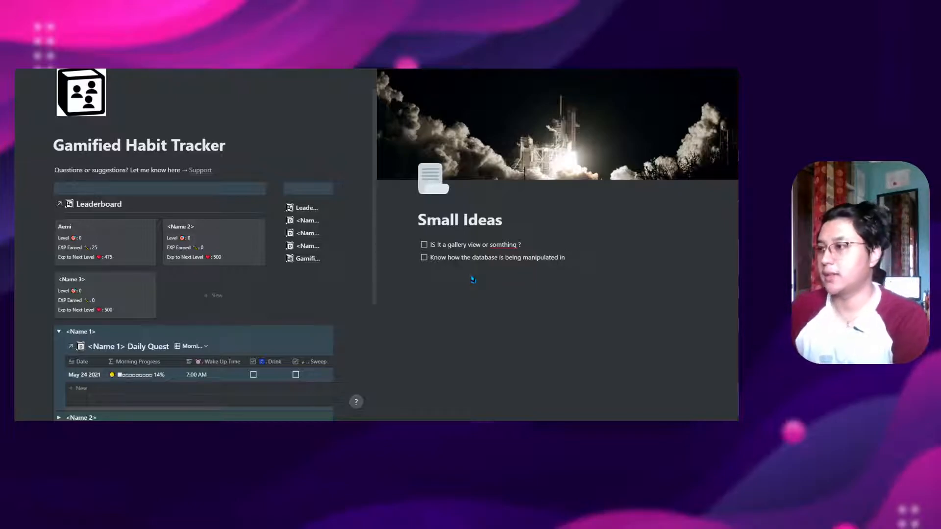
{"action": "key", "text": "Return"}
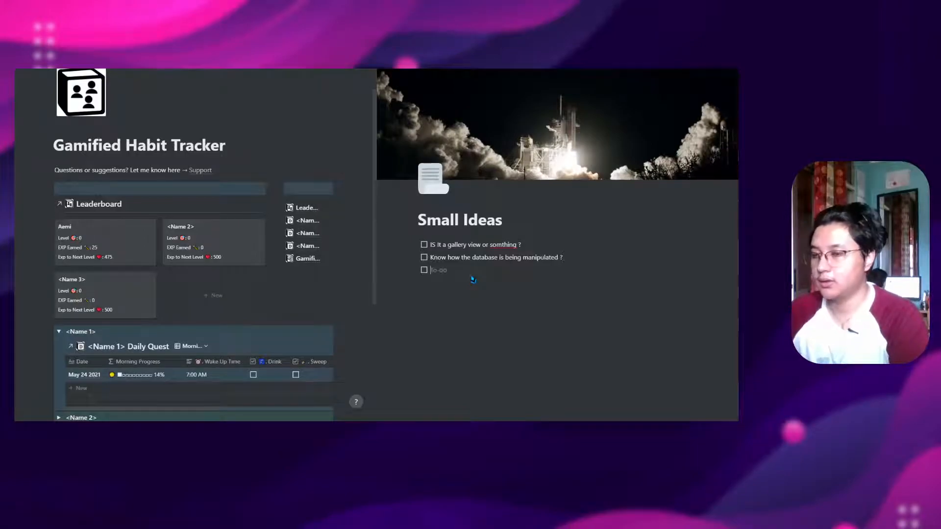
Step: Write "Understand the formulas for the databases" as the third to-do and add a new item below it
{"action": "type", "text": "Know the"}
{"action": "key", "text": "ctrl+BackSpace"}
{"action": "key", "text": "ctrl+BackSpace"}
{"action": "type", "text": "U"}
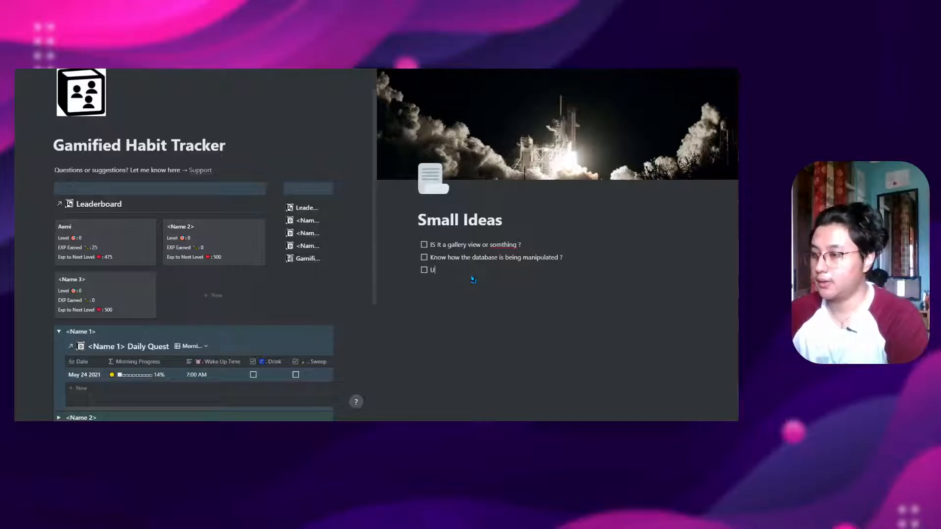
{"action": "type", "text": "nderstand the "}
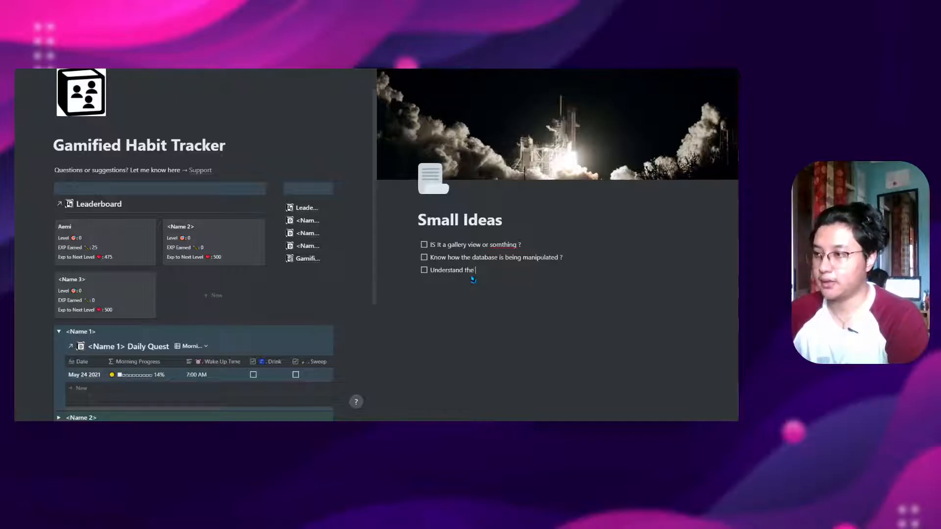
{"action": "type", "text": "formulas for"}
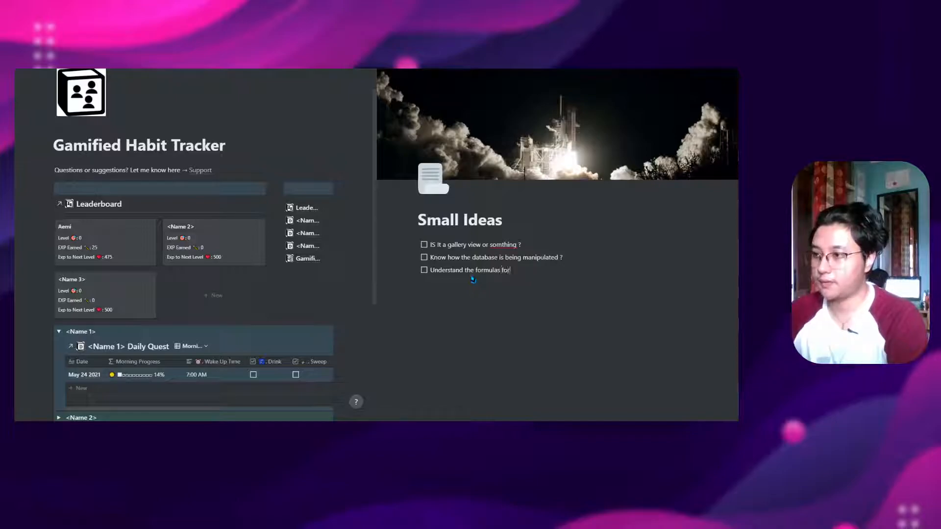
{"action": "type", "text": " the databases"}
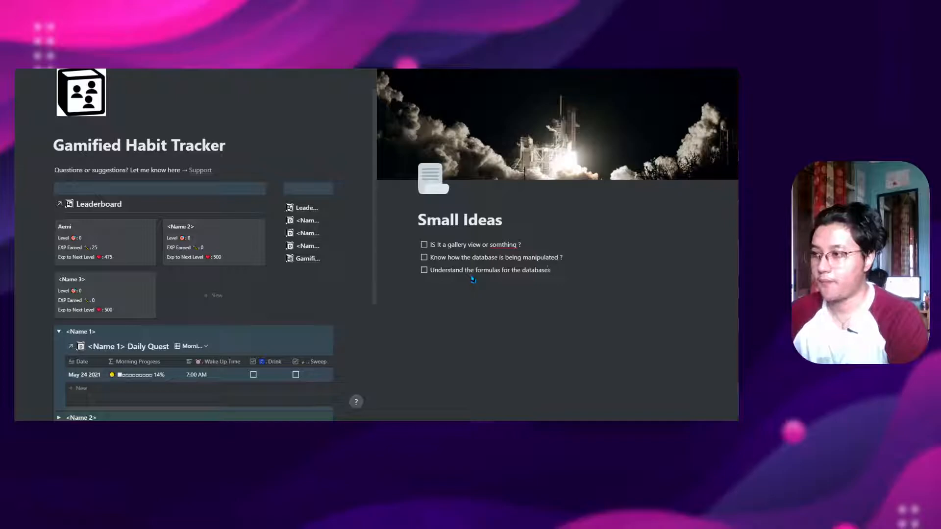
{"action": "key", "text": "Return"}
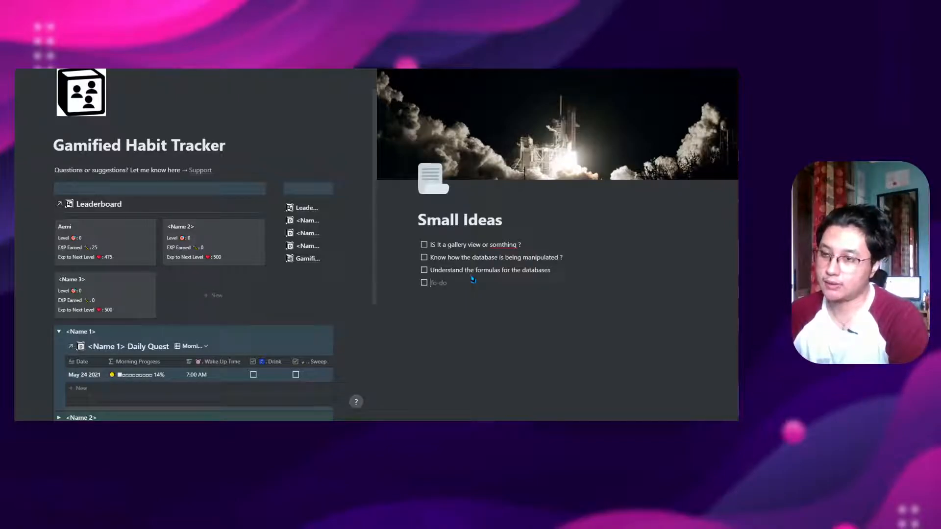
Step: Nest a "Progress bar" sub-item under the formulas to-do and add another empty sub-item below it
{"action": "key", "text": "Tab"}
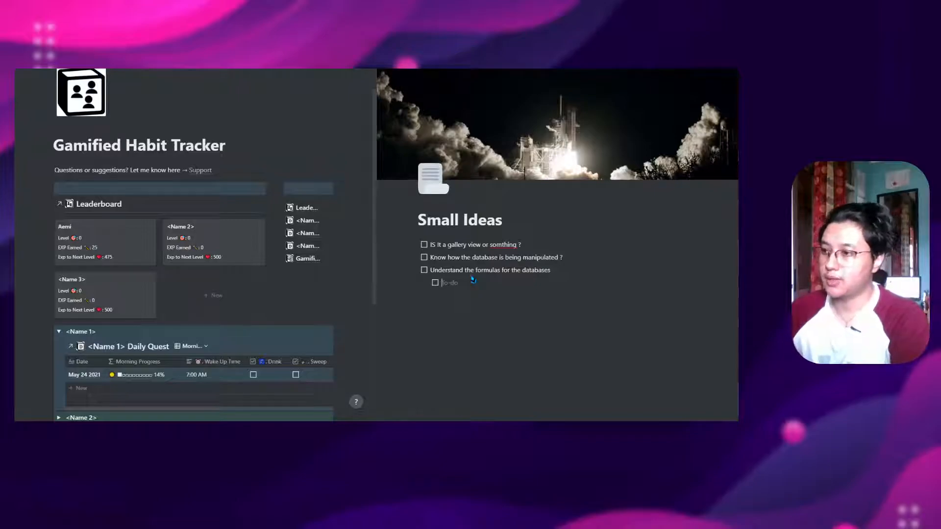
{"action": "type", "text": "Prog"}
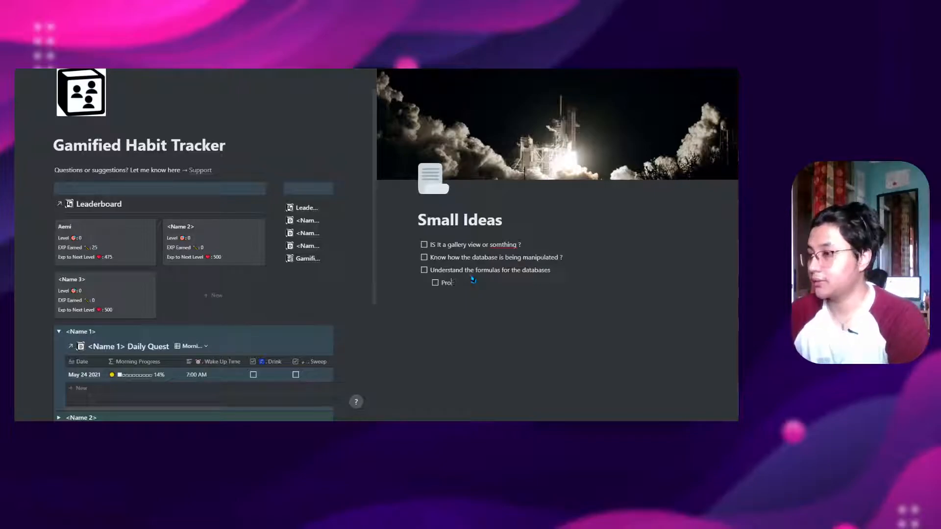
{"action": "type", "text": "ress bar"}
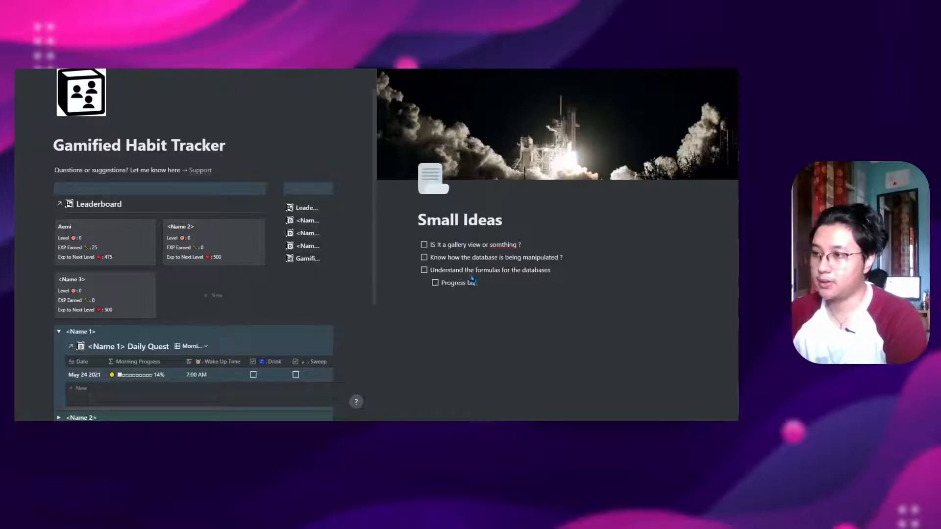
{"action": "key", "text": "Return"}
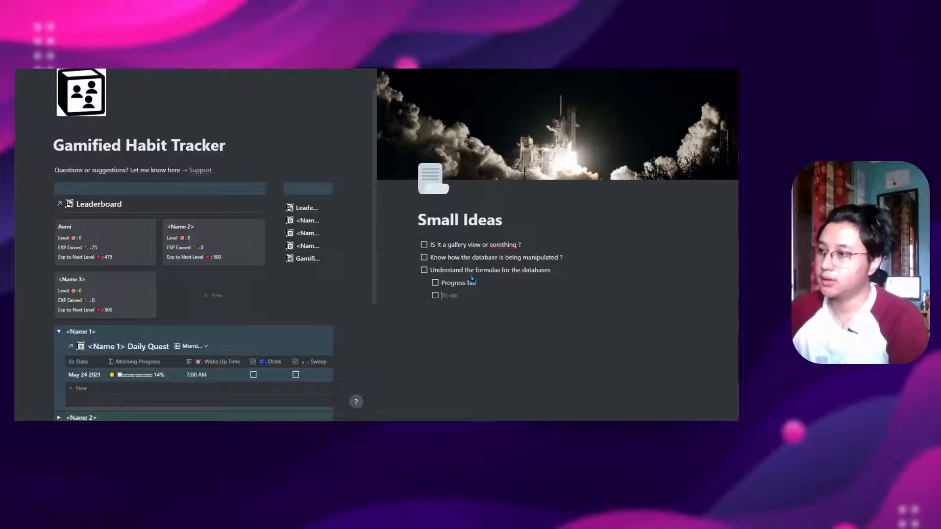
Step: Nest a "The property?" sub-item under the database manipulation to-do and add another sub-item below it
{"action": "left_click", "coordinate": [565, 260]}
{"action": "key", "text": "Return"}
{"action": "key", "text": "Tab"}
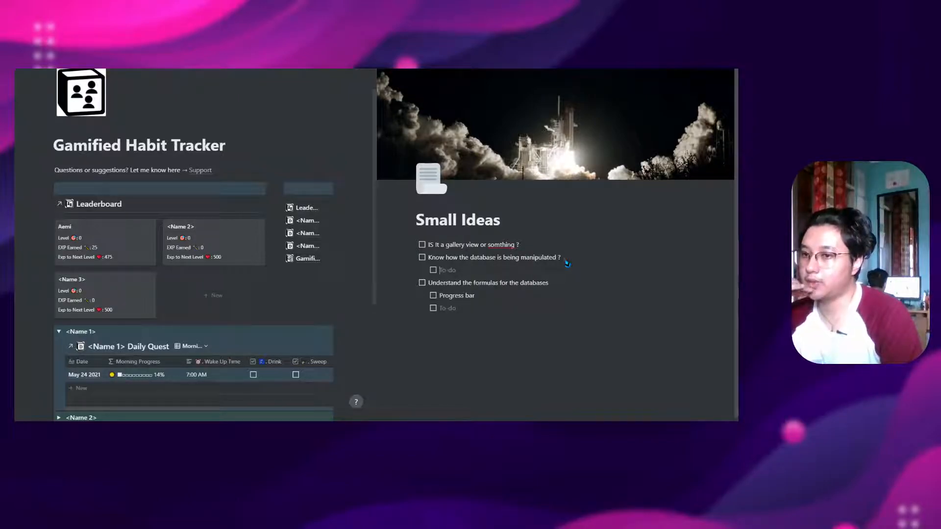
{"action": "type", "text": "The proper"}
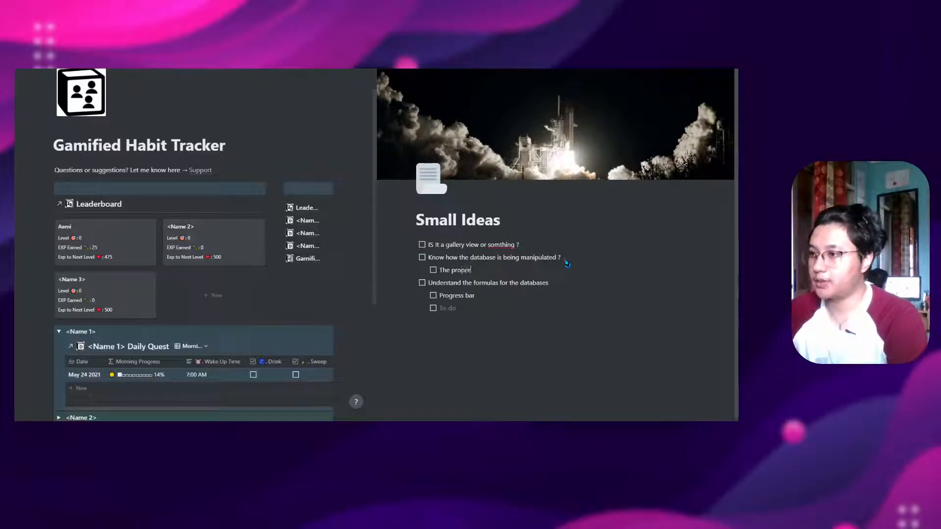
{"action": "type", "text": "ty?"}
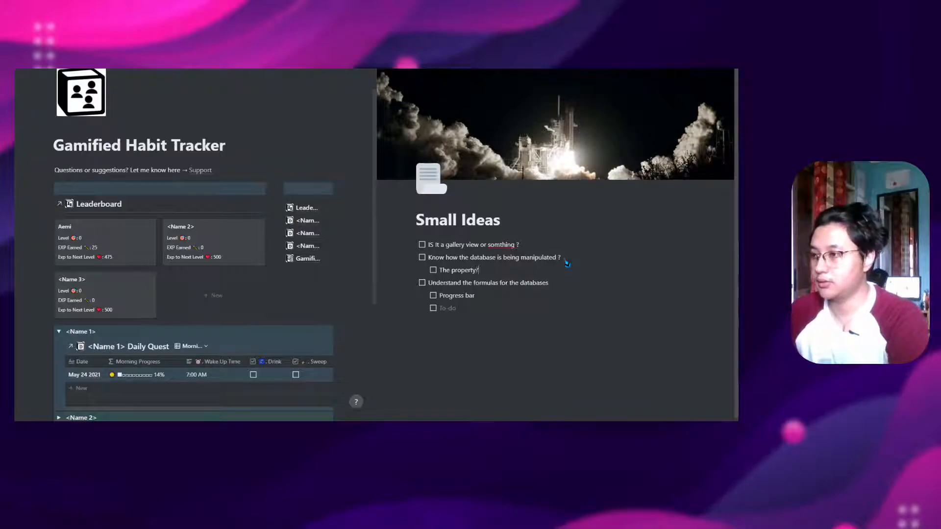
{"action": "key", "text": "Return"}
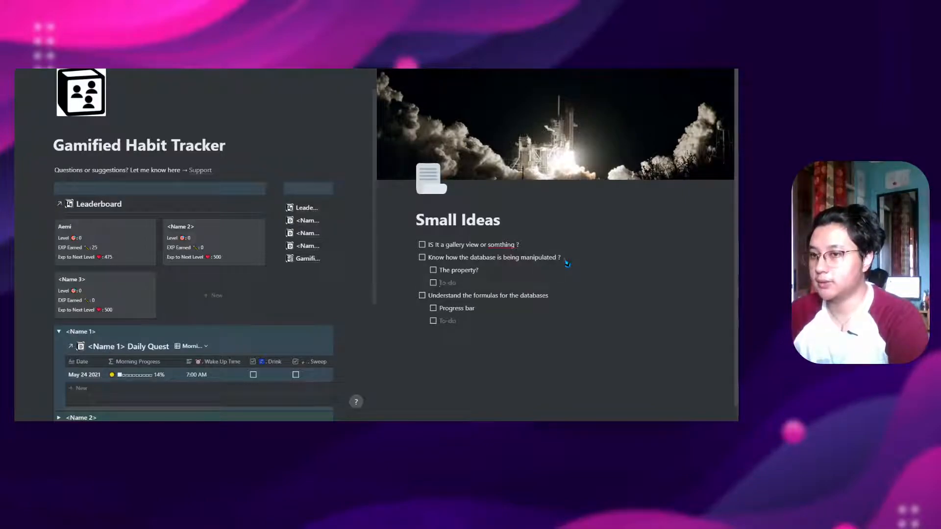
Step: Write "Live action in the frontend." as the second sub-item of the database manipulation to-do and add an empty one below
{"action": "type", "text": "Live ac"}
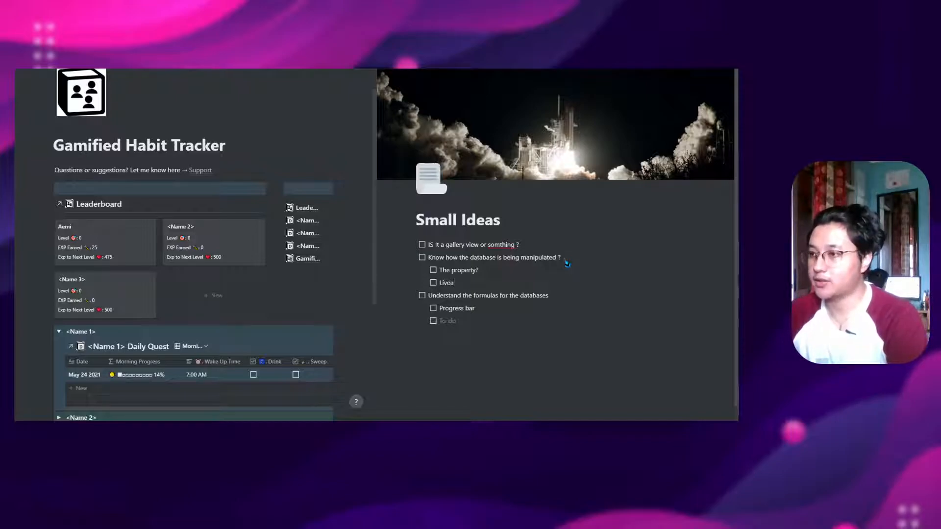
{"action": "type", "text": "tion i"}
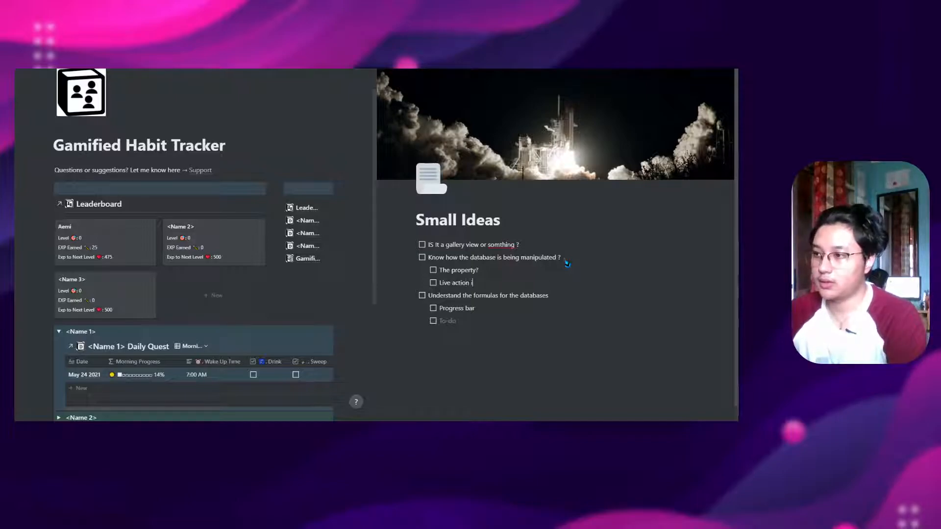
{"action": "type", "text": "n the front"}
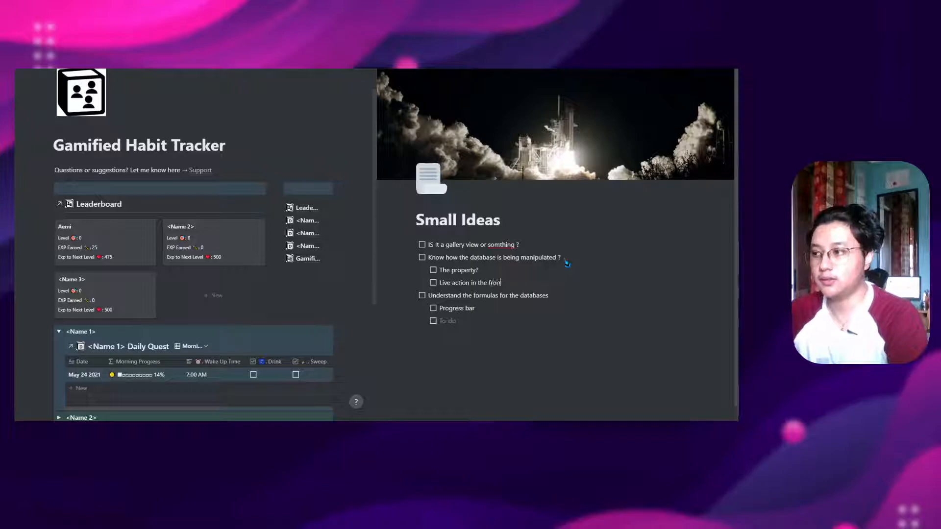
{"action": "type", "text": "end."}
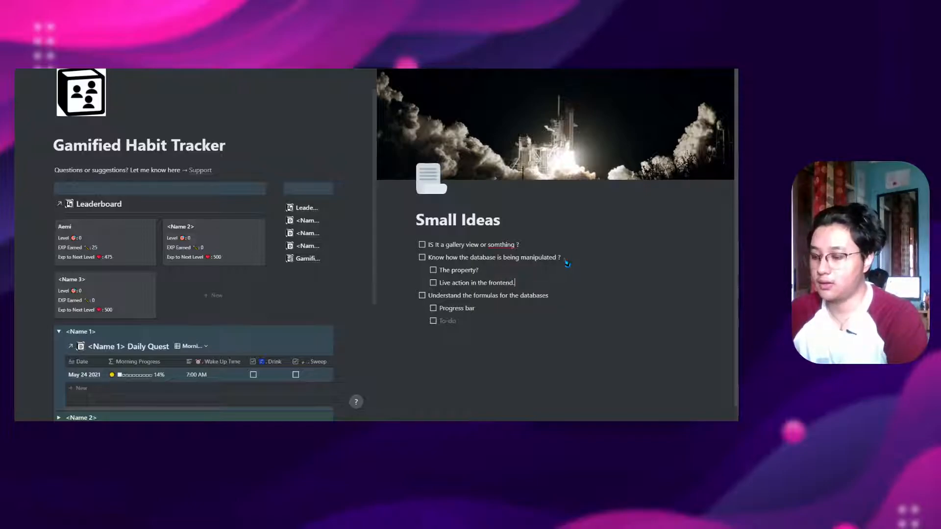
{"action": "key", "text": "Return"}
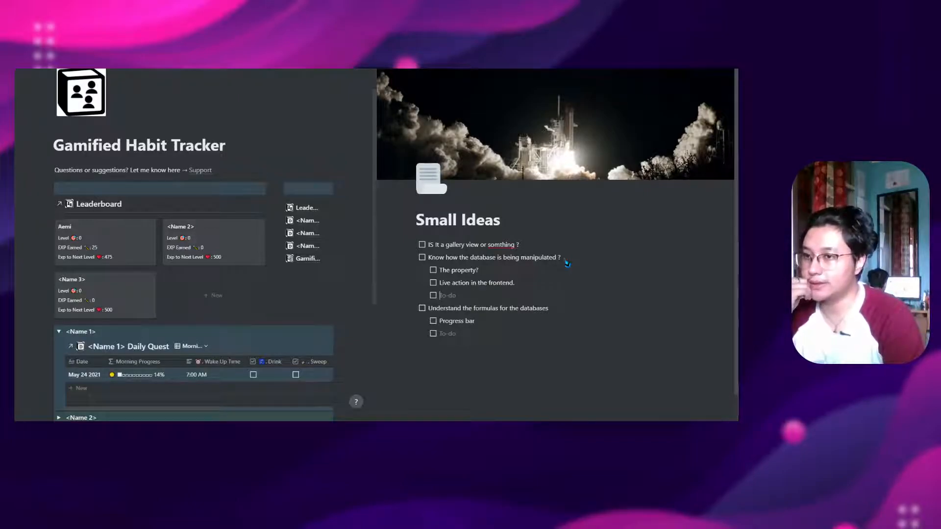
Step: Look over the habit tracker page and open the first Leaderboard card to inspect its properties, closing it again
{"action": "scroll", "coordinate": [146, 291], "scroll_direction": "down", "scroll_amount": 3}
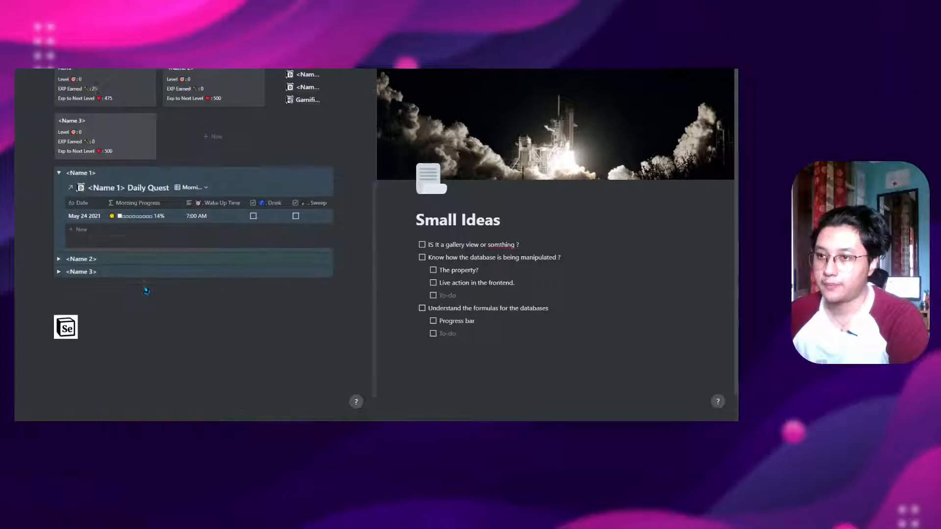
{"action": "scroll", "coordinate": [107, 281], "scroll_direction": "up", "scroll_amount": 3}
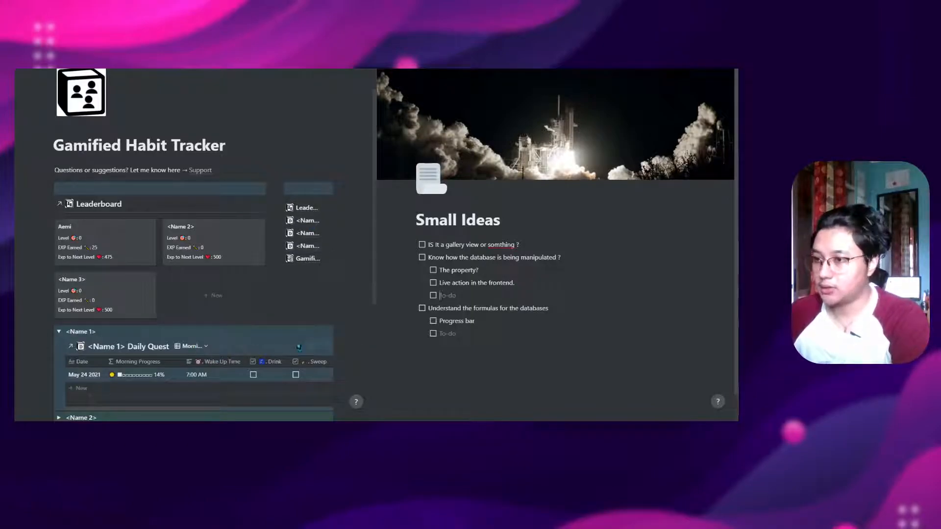
{"action": "scroll", "coordinate": [266, 362], "scroll_direction": "down", "scroll_amount": 1}
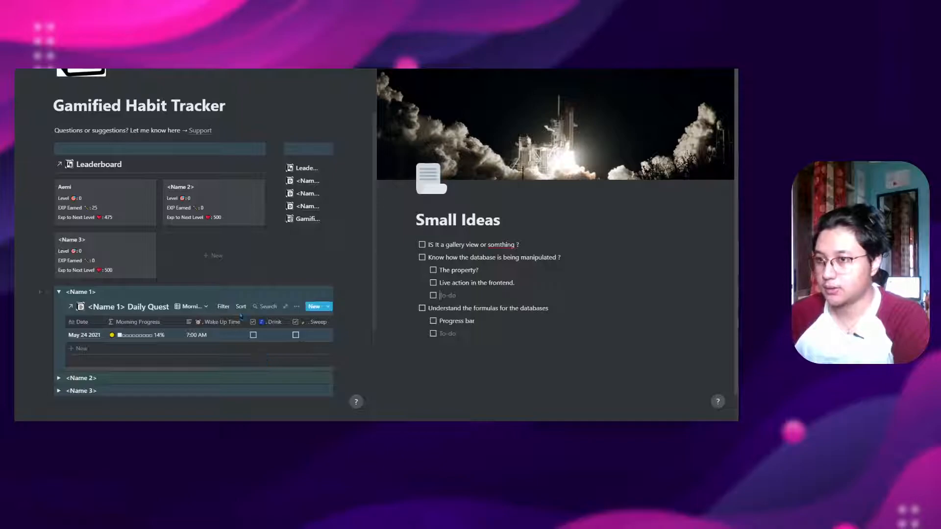
{"action": "left_click", "coordinate": [116, 210]}
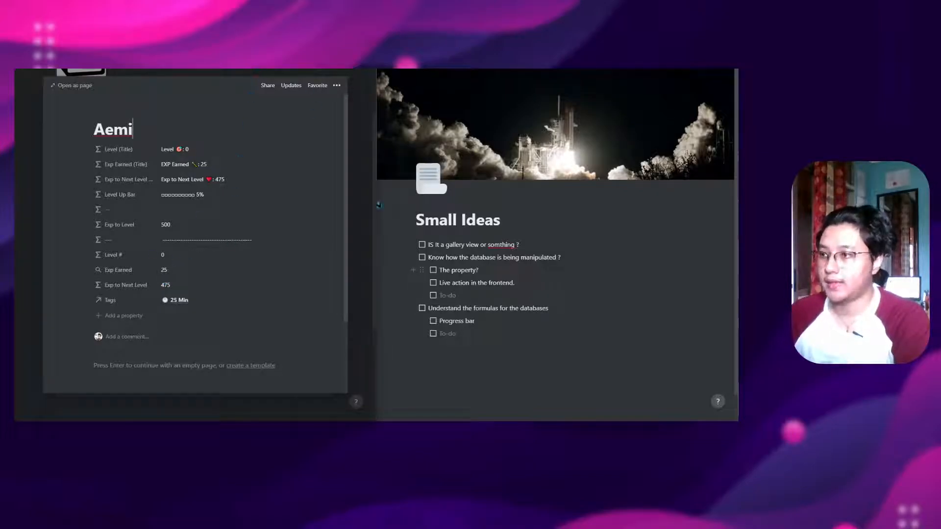
{"action": "left_click", "coordinate": [358, 212]}
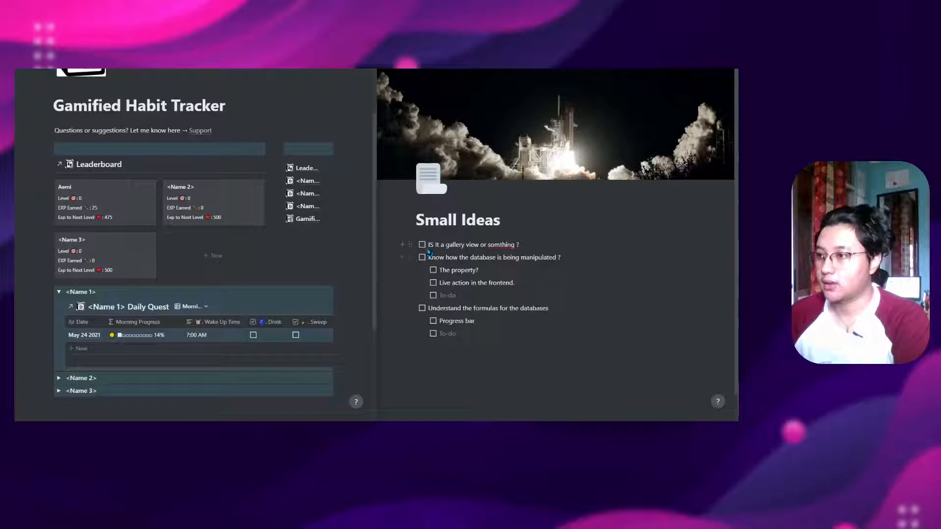
Step: Move the "IS It a gallery view or somthing ?" to-do under the database manipulation to-do as its first sub-item
{"action": "left_click_drag", "start_coordinate": [410, 244], "coordinate": [441, 270]}
{"action": "left_click", "coordinate": [632, 249]}
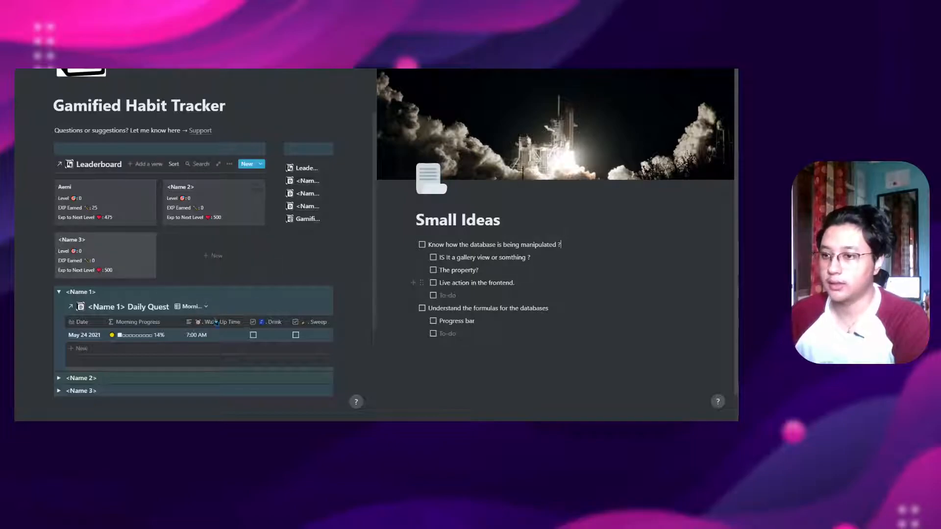
Step: Look over the <Name 1> Daily Quest table and its columns on the habit tracker page
{"action": "scroll", "coordinate": [242, 351], "scroll_direction": "down", "scroll_amount": 1}
{"action": "scroll", "coordinate": [242, 351], "scroll_direction": "down", "scroll_amount": 3}
{"action": "scroll", "coordinate": [262, 293], "scroll_direction": "right", "scroll_amount": 5}
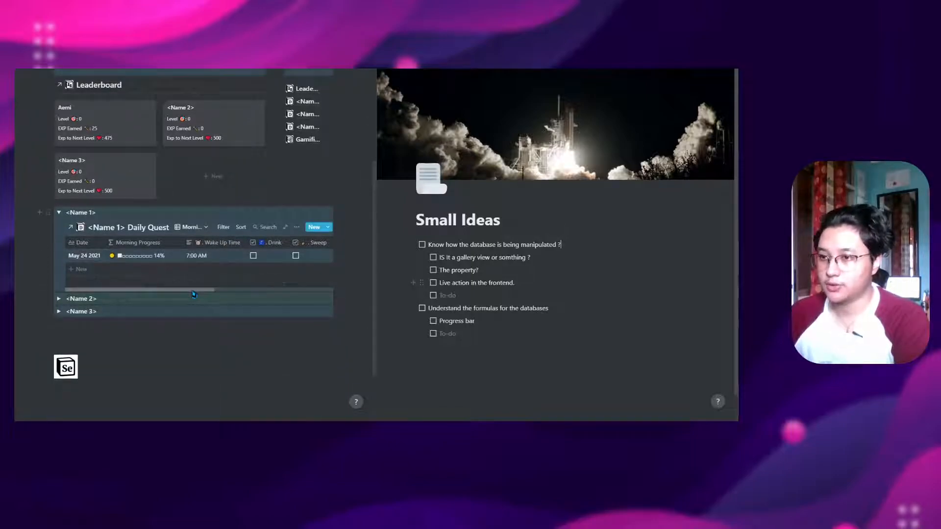
{"action": "scroll", "coordinate": [262, 293], "scroll_direction": "left", "scroll_amount": 6}
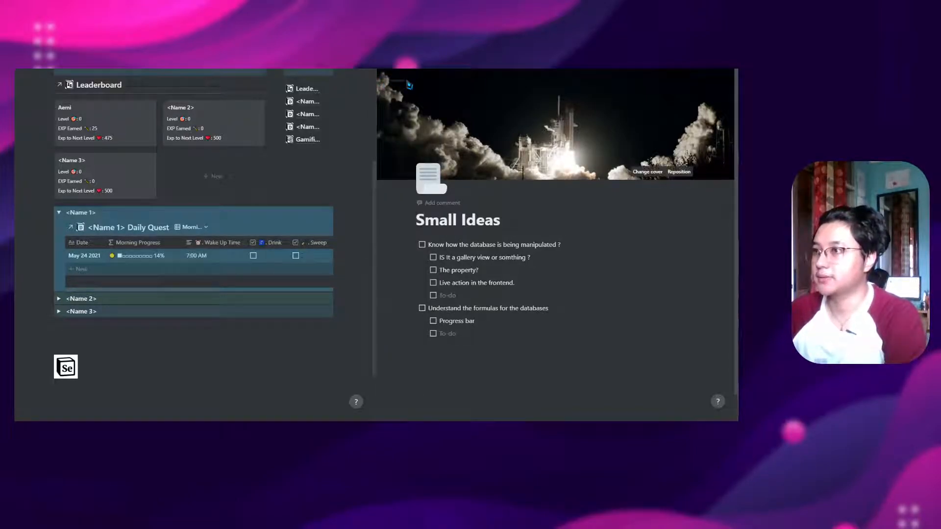
Step: Enlarge the Small Ideas and Gamified Habit Tracker windows to full size and bring the habit tracker to the front
{"action": "left_click_drag", "start_coordinate": [379, 79], "coordinate": [272, 55]}
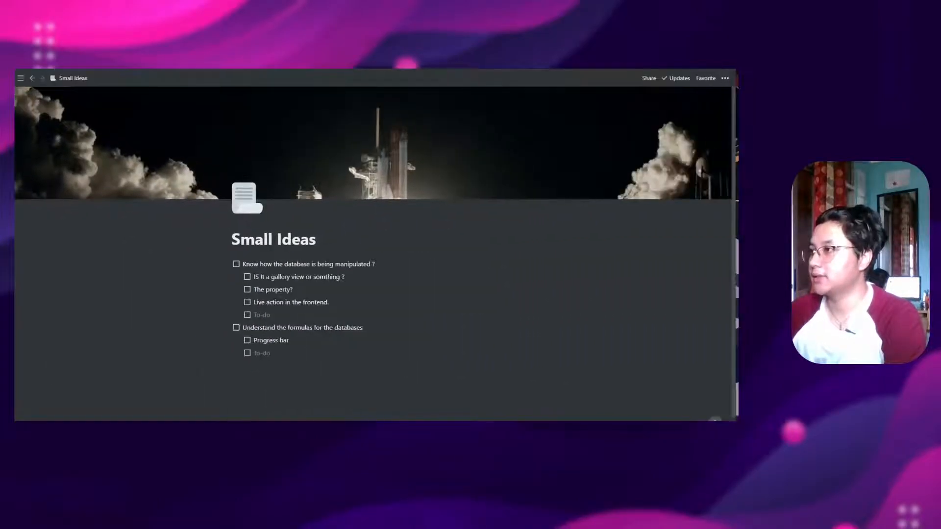
{"action": "left_click", "coordinate": [695, 62]}
{"action": "left_click", "coordinate": [351, 62]}
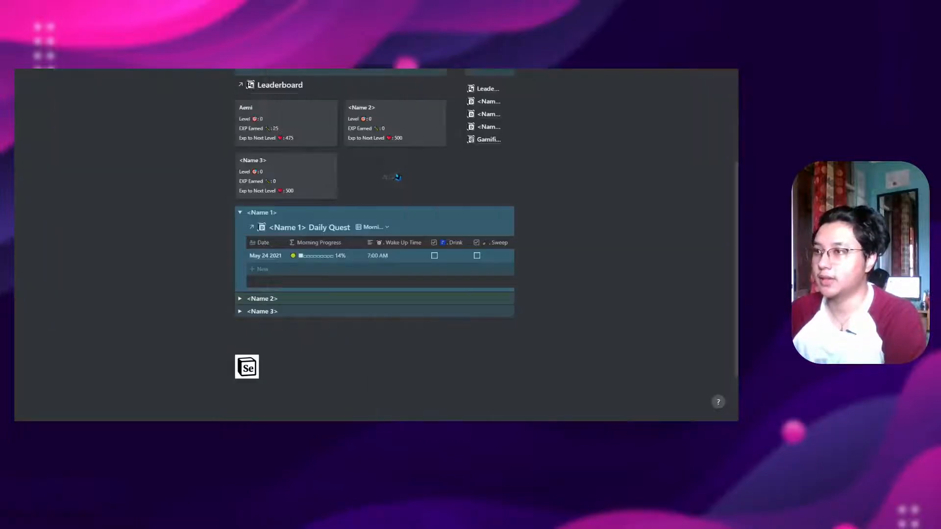
{"action": "scroll", "coordinate": [428, 298], "scroll_direction": "up", "scroll_amount": 4}
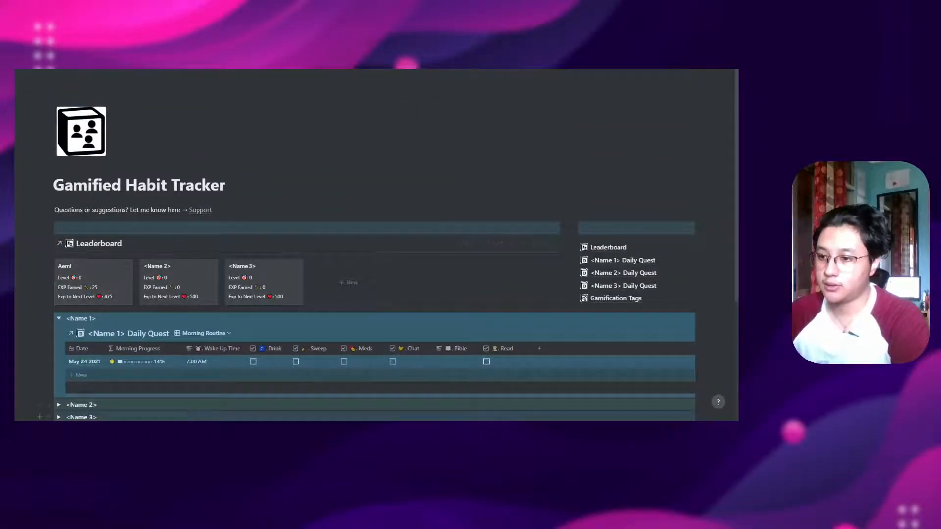
{"action": "mouse_move", "coordinate": [101, 439]}
{"action": "left_click", "coordinate": [135, 399]}
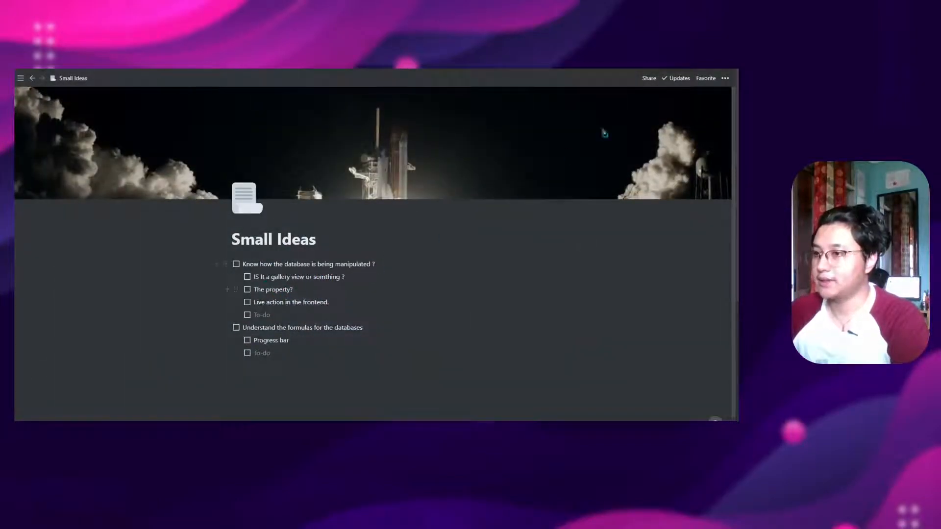
{"action": "left_click", "coordinate": [690, 62]}
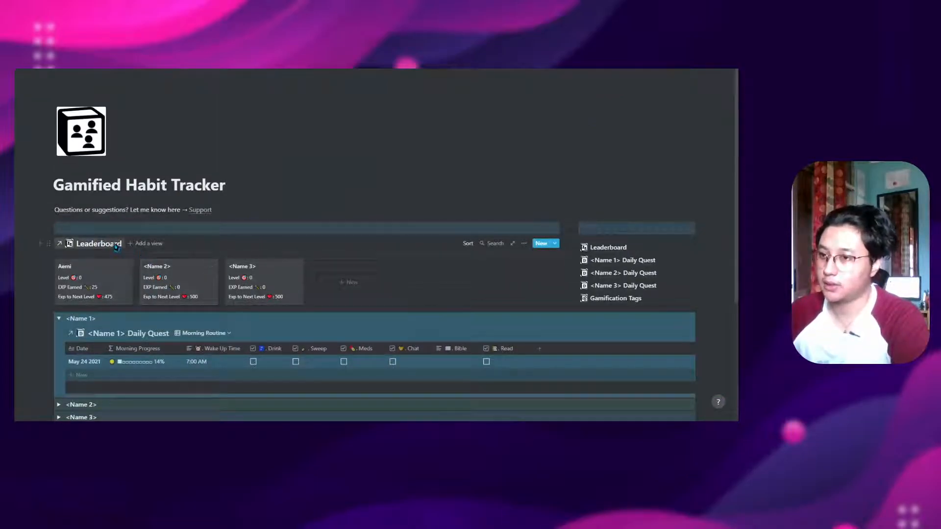
Step: Open the Leaderboard database on its own page, then check the available view types and the first card
{"action": "left_click", "coordinate": [116, 248]}
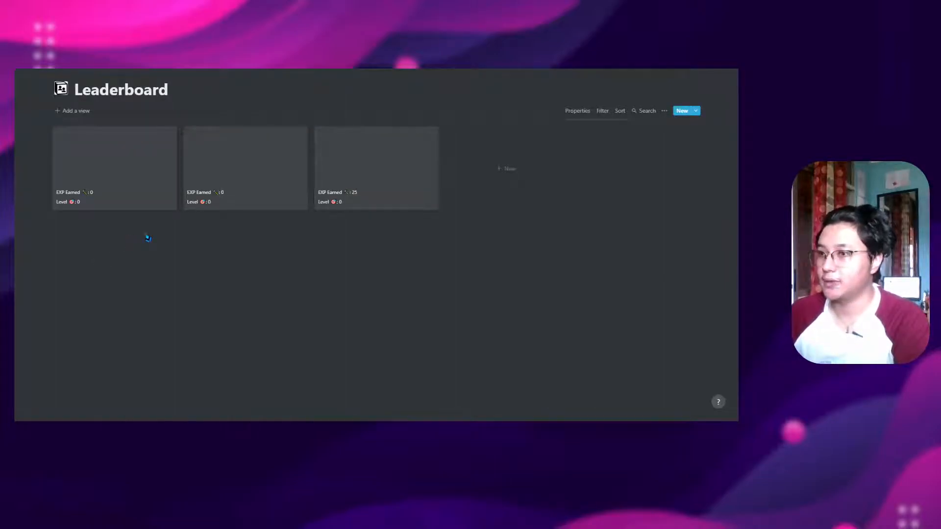
{"action": "left_click", "coordinate": [89, 112]}
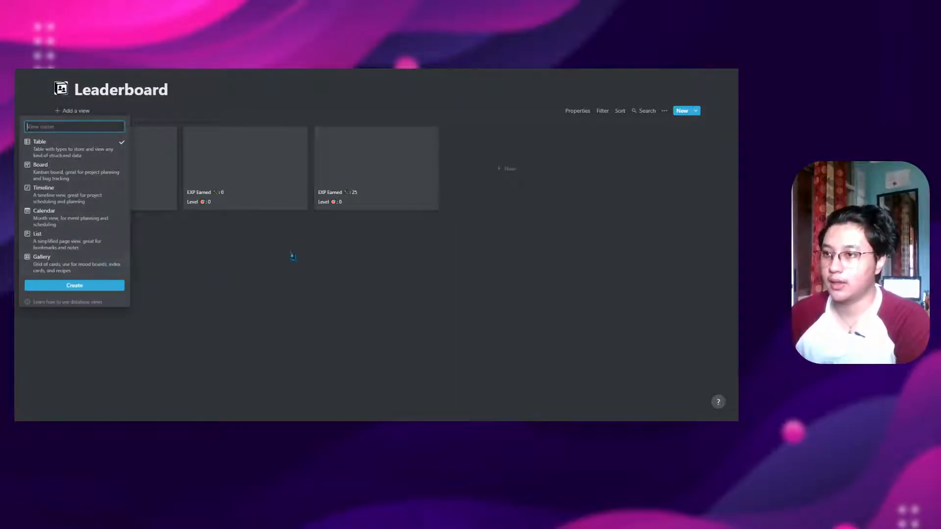
{"action": "left_click", "coordinate": [360, 258]}
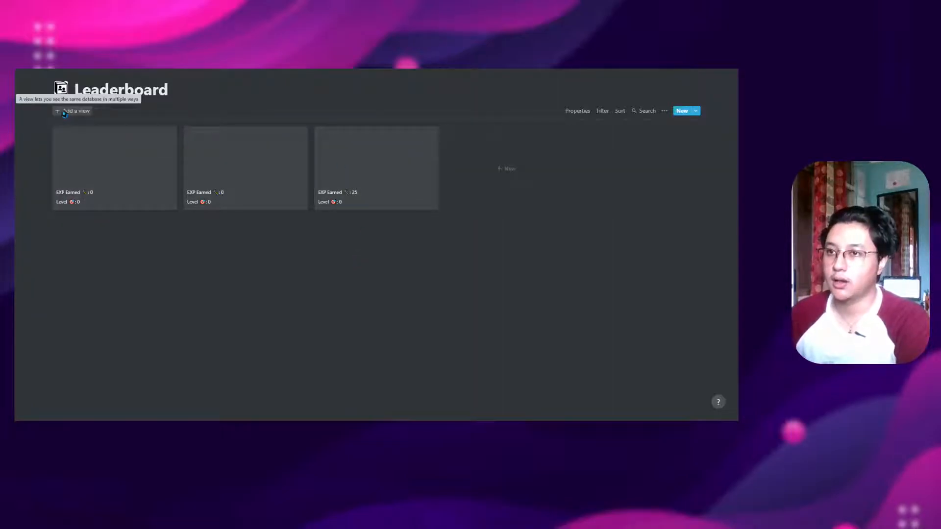
{"action": "left_click", "coordinate": [82, 153]}
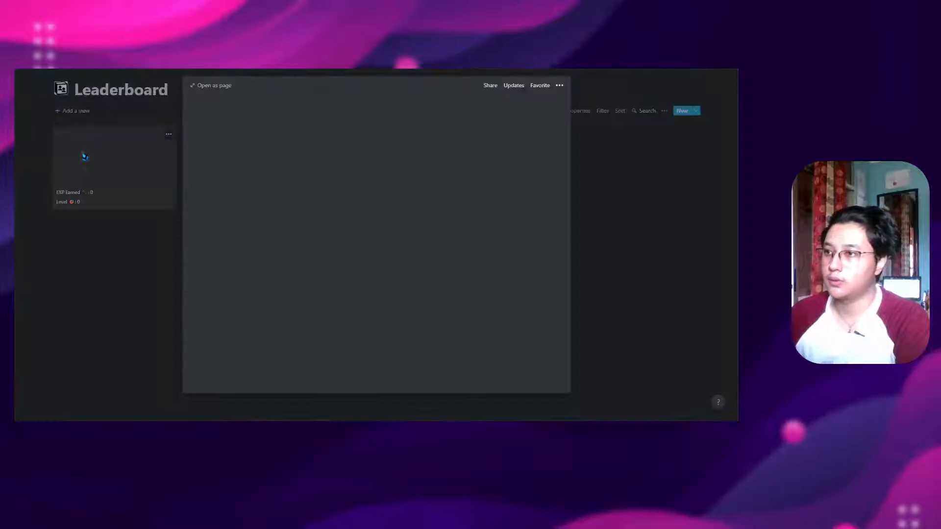
{"action": "scroll", "coordinate": [252, 311], "scroll_direction": "down", "scroll_amount": 3}
{"action": "left_click", "coordinate": [121, 308]}
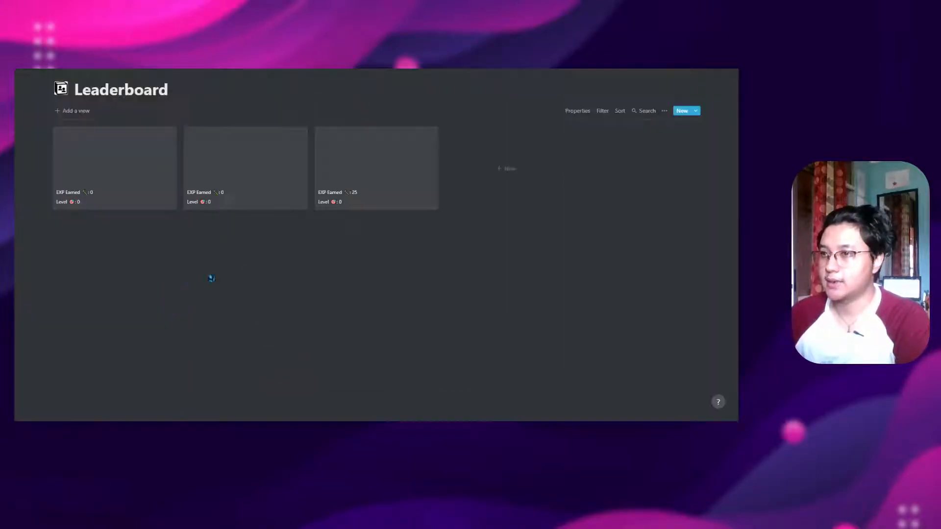
Step: Examine the Leaderboard's Gallery view properties and compare them with the available view types
{"action": "left_click", "coordinate": [578, 112]}
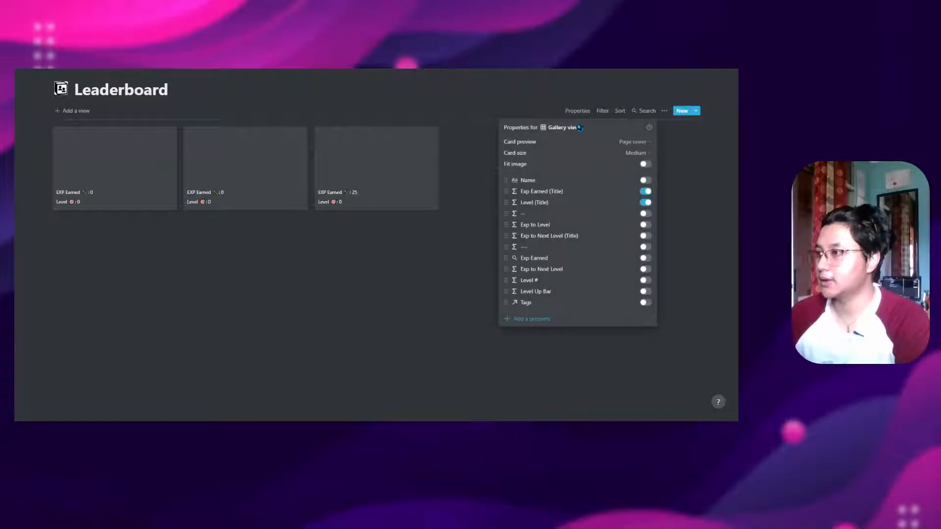
{"action": "left_click", "coordinate": [227, 225]}
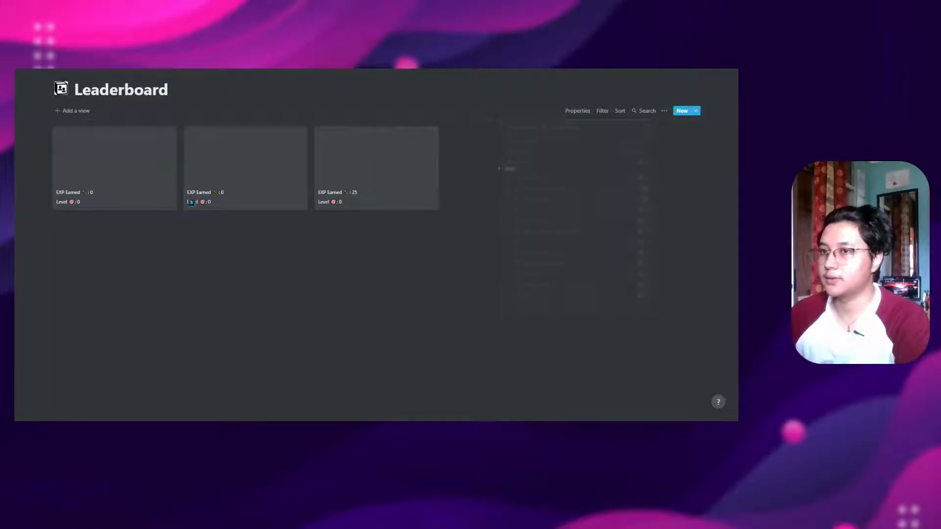
{"action": "left_click", "coordinate": [88, 113]}
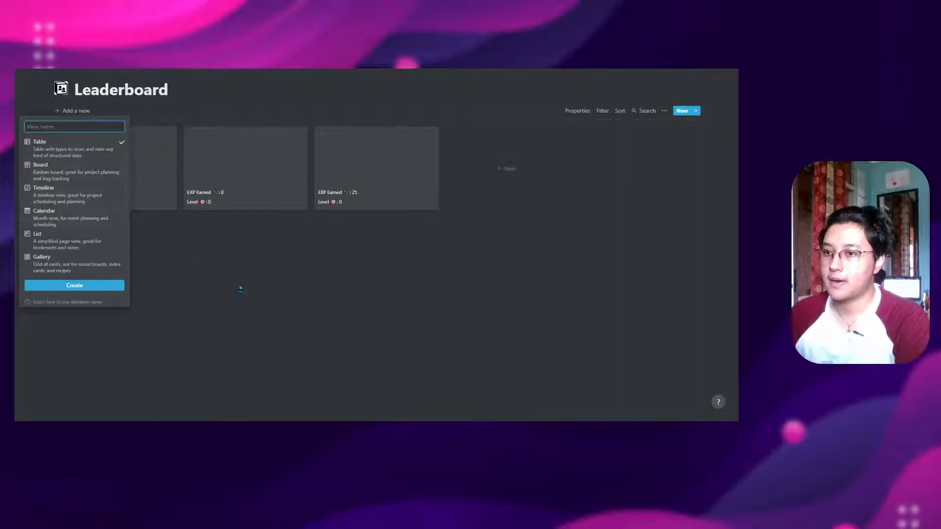
{"action": "left_click", "coordinate": [271, 294]}
{"action": "left_click", "coordinate": [578, 111]}
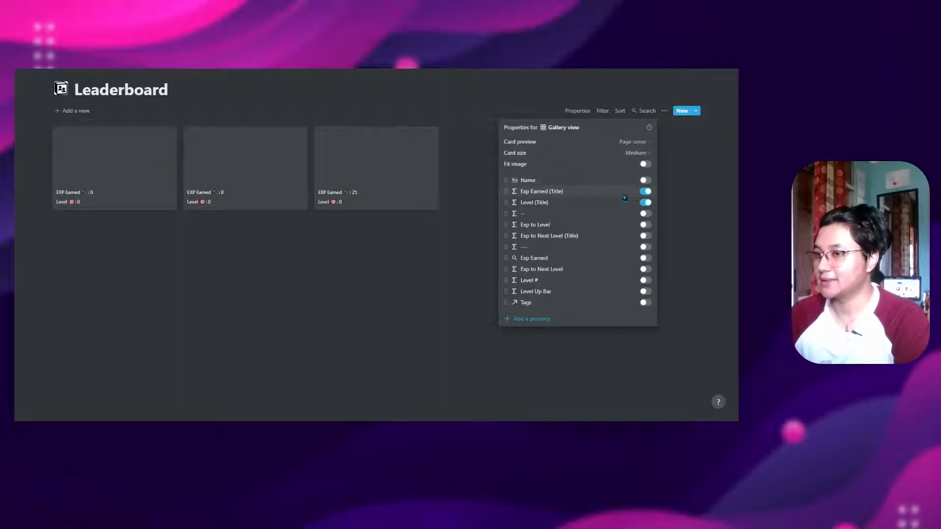
{"action": "left_click", "coordinate": [308, 289]}
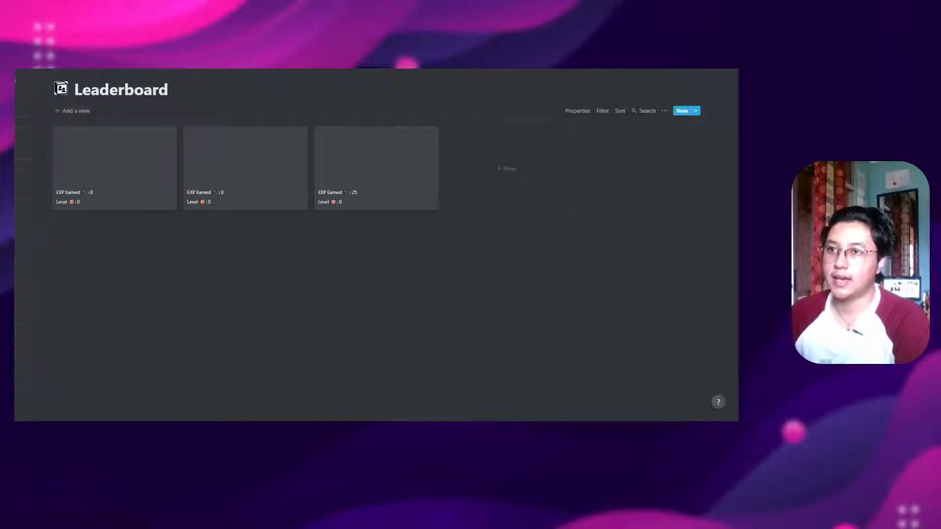
Step: Inspect the properties of the <Name 2> card, close it and return to the habit tracker page
{"action": "left_click", "coordinate": [242, 206]}
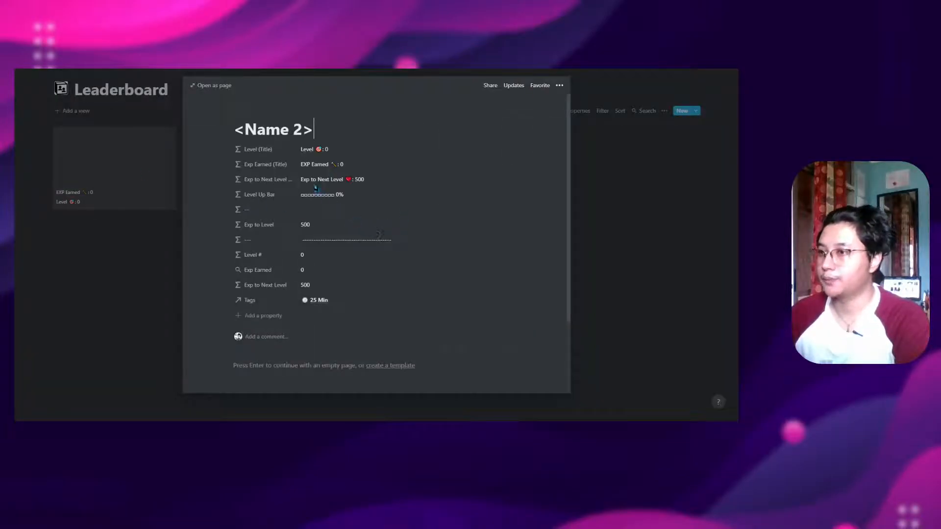
{"action": "left_click", "coordinate": [718, 206]}
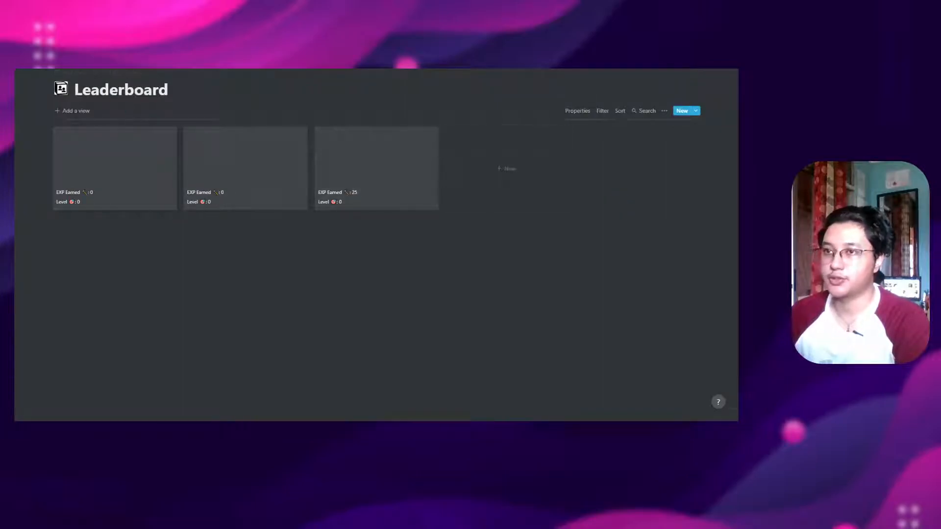
{"action": "left_click", "coordinate": [90, 67]}
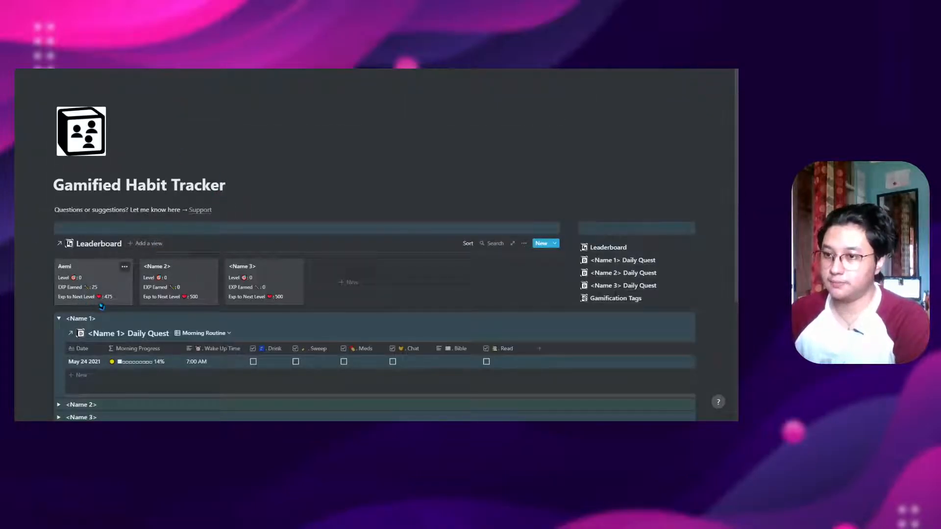
Step: Reopen the Leaderboard database to check which properties its cards show, and go back to the habit tracker page
{"action": "left_click", "coordinate": [100, 247]}
{"action": "left_click", "coordinate": [578, 111]}
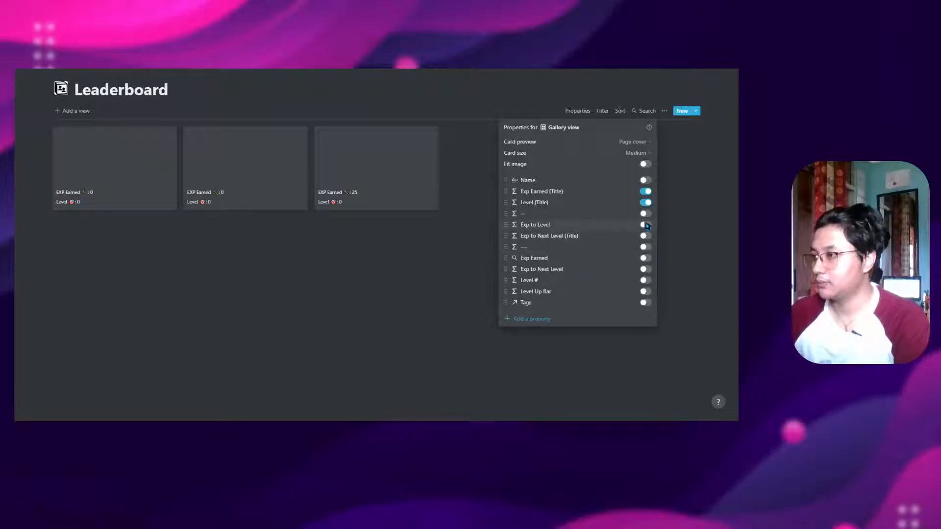
{"action": "left_click", "coordinate": [338, 271]}
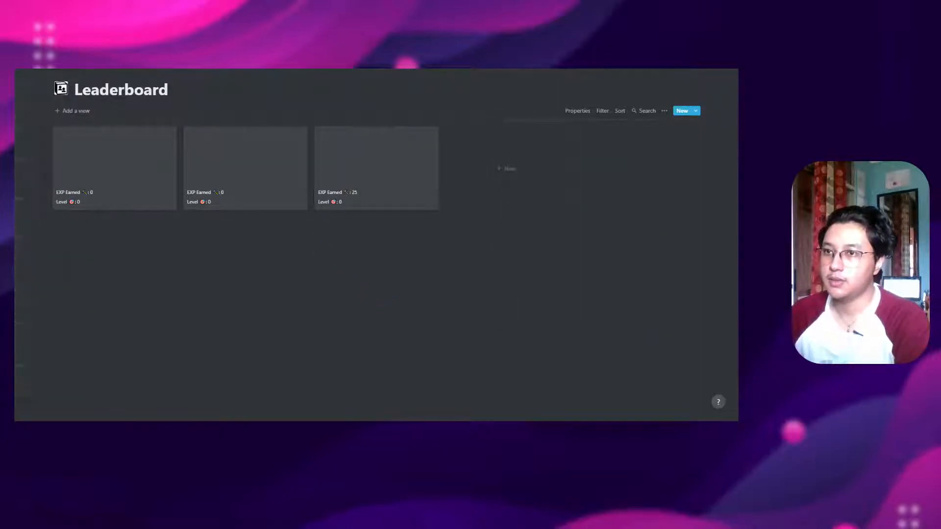
{"action": "key", "text": "alt+Left"}
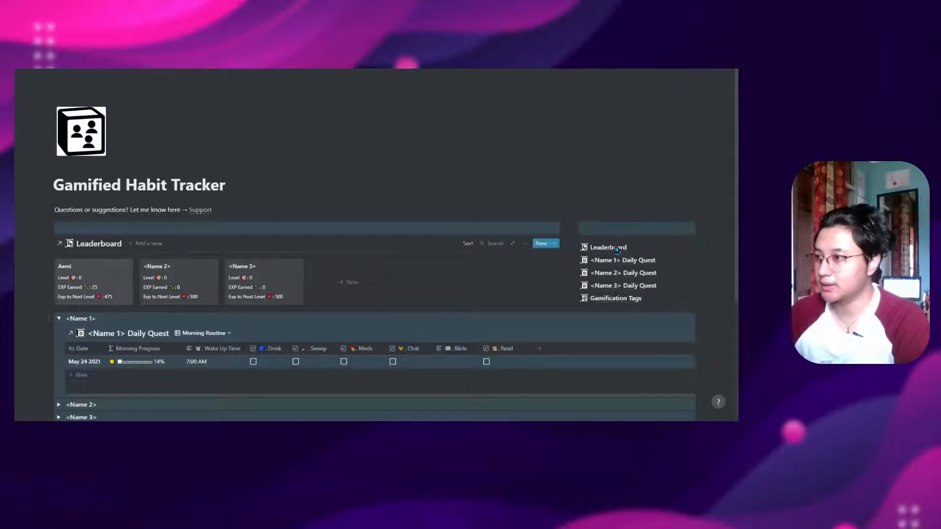
Step: Check the sort rule and the database options of the Leaderboard embedded on the habit tracker page
{"action": "left_click", "coordinate": [467, 243]}
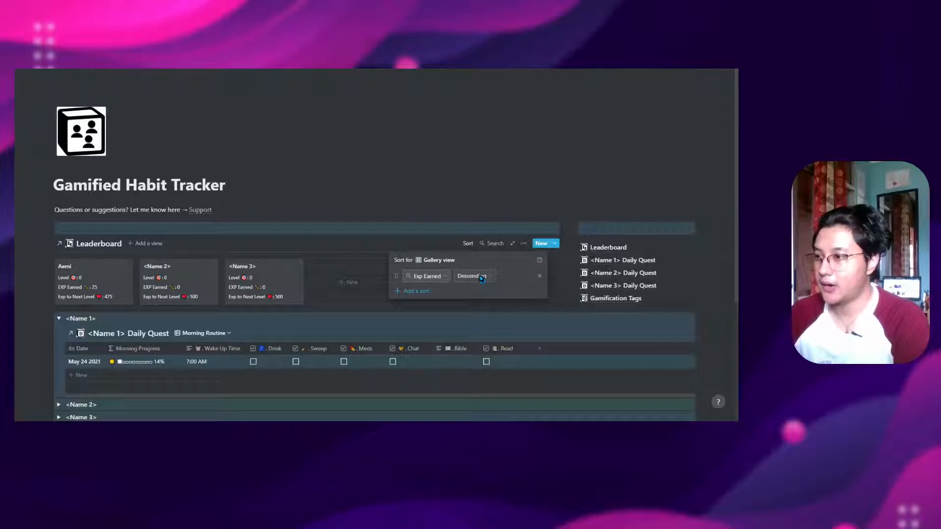
{"action": "left_click", "coordinate": [464, 193]}
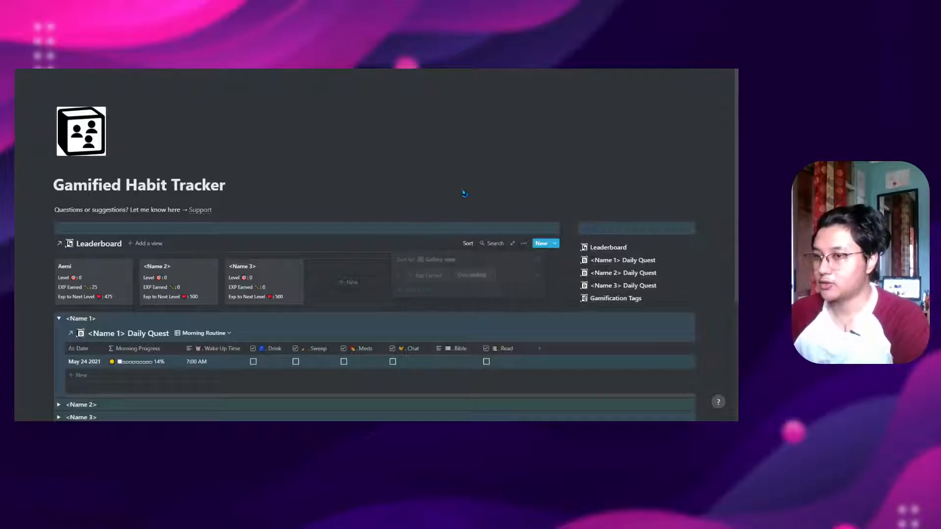
{"action": "left_click", "coordinate": [524, 245]}
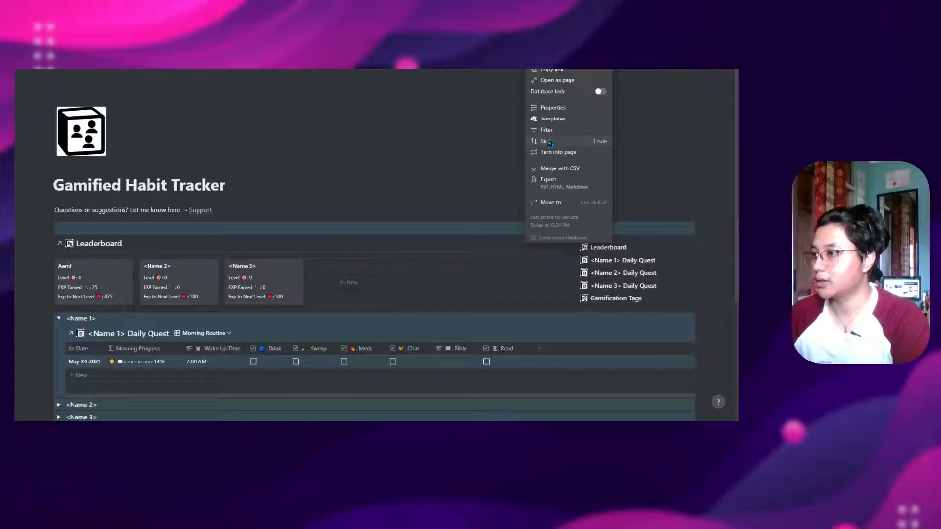
{"action": "left_click", "coordinate": [485, 147]}
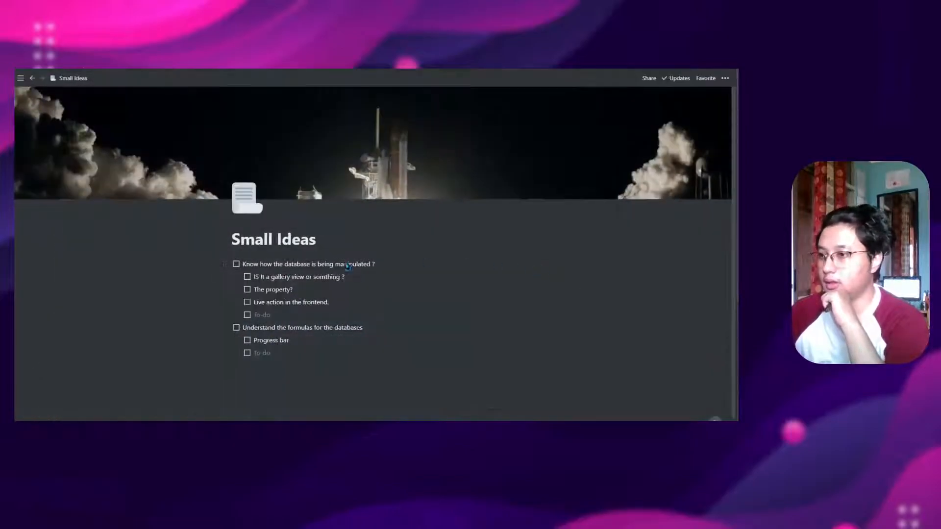
Step: Check off the "IS It a gallery view or somthing ?" to-do on the Small Ideas page
{"action": "left_click", "coordinate": [248, 277]}
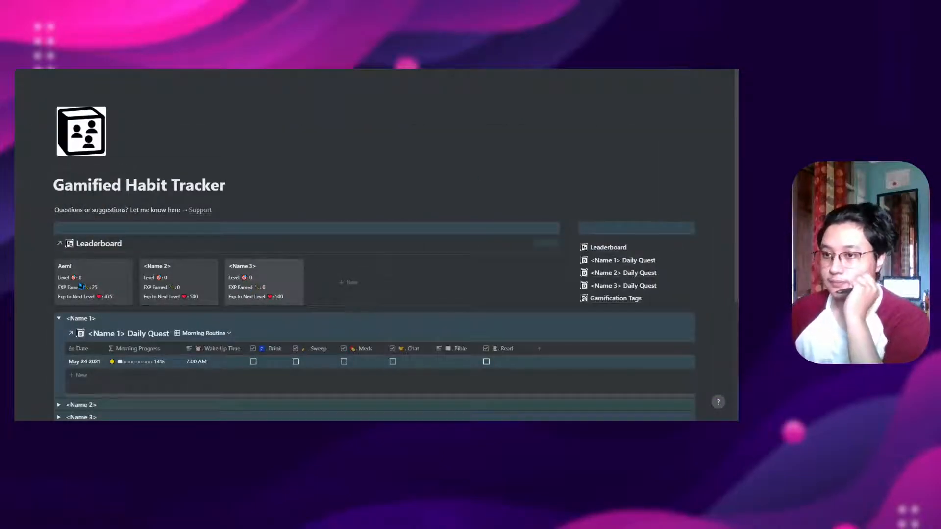
Step: Open the first Leaderboard card on the habit tracker page and look through its properties
{"action": "left_click", "coordinate": [536, 243]}
{"action": "scroll", "coordinate": [369, 245], "scroll_direction": "down", "scroll_amount": 3}
{"action": "scroll", "coordinate": [295, 212], "scroll_direction": "up", "scroll_amount": 3}
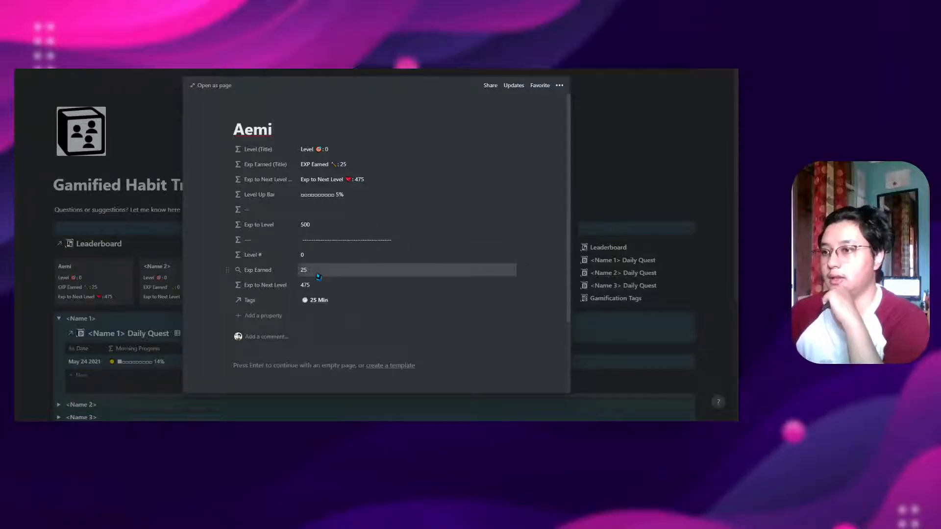
Step: Open the Level # formula on the Leaderboard card and study its expression and the properties available in the editor
{"action": "left_click", "coordinate": [318, 255]}
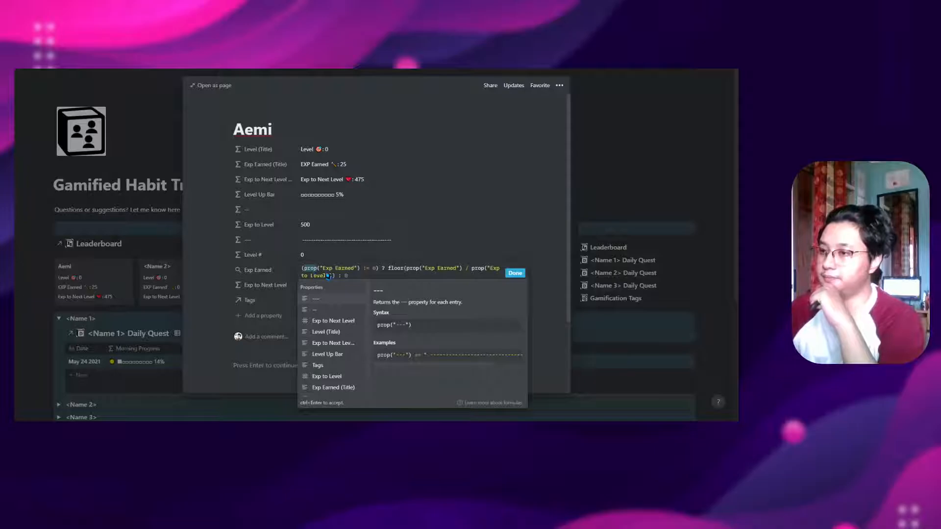
{"action": "scroll", "coordinate": [333, 343], "scroll_direction": "down", "scroll_amount": 2}
{"action": "scroll", "coordinate": [328, 362], "scroll_direction": "up", "scroll_amount": 3}
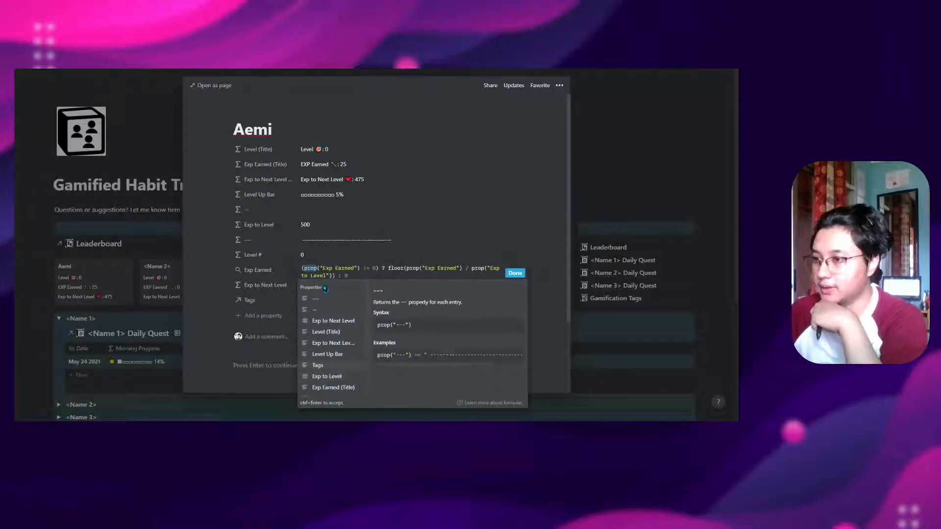
{"action": "scroll", "coordinate": [338, 357], "scroll_direction": "down", "scroll_amount": 2}
{"action": "scroll", "coordinate": [338, 335], "scroll_direction": "up", "scroll_amount": 2}
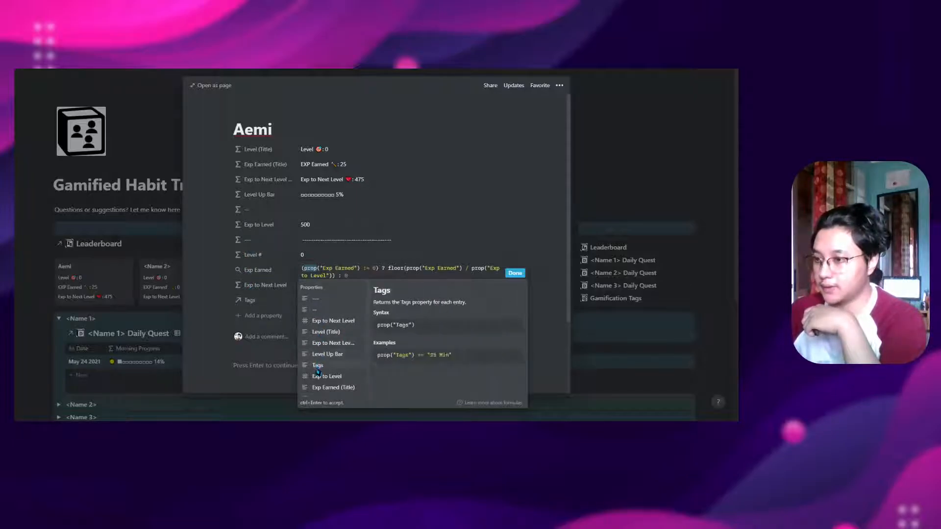
{"action": "scroll", "coordinate": [321, 377], "scroll_direction": "down", "scroll_amount": 1}
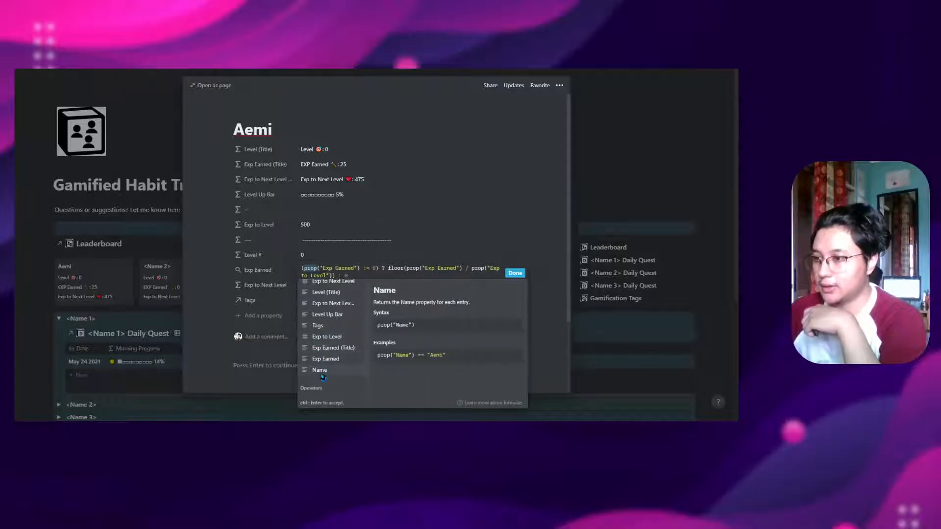
{"action": "scroll", "coordinate": [343, 333], "scroll_direction": "up", "scroll_amount": 2}
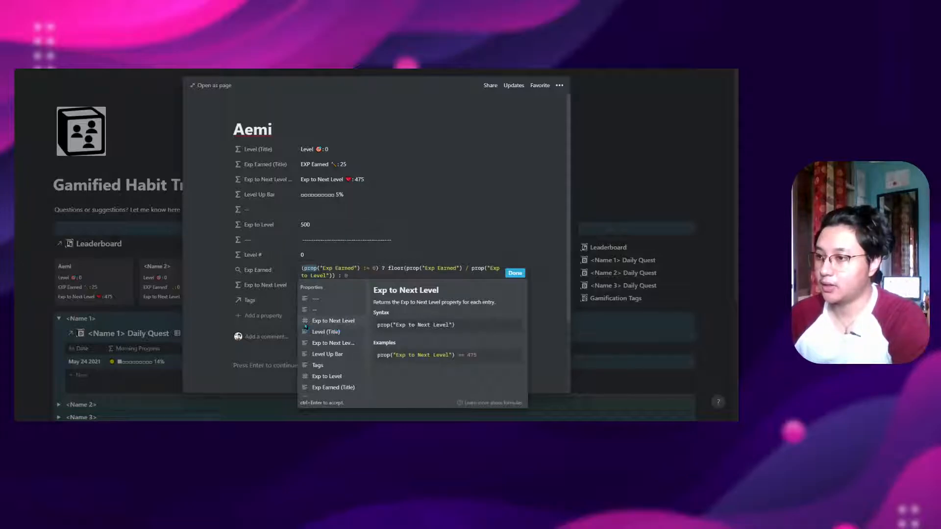
{"action": "scroll", "coordinate": [321, 345], "scroll_direction": "down", "scroll_amount": 2}
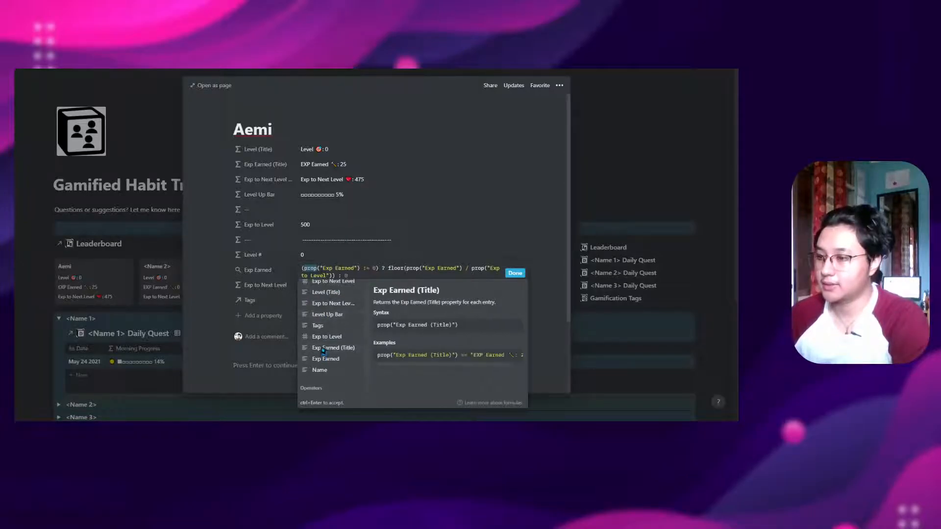
{"action": "scroll", "coordinate": [326, 339], "scroll_direction": "down", "scroll_amount": 2}
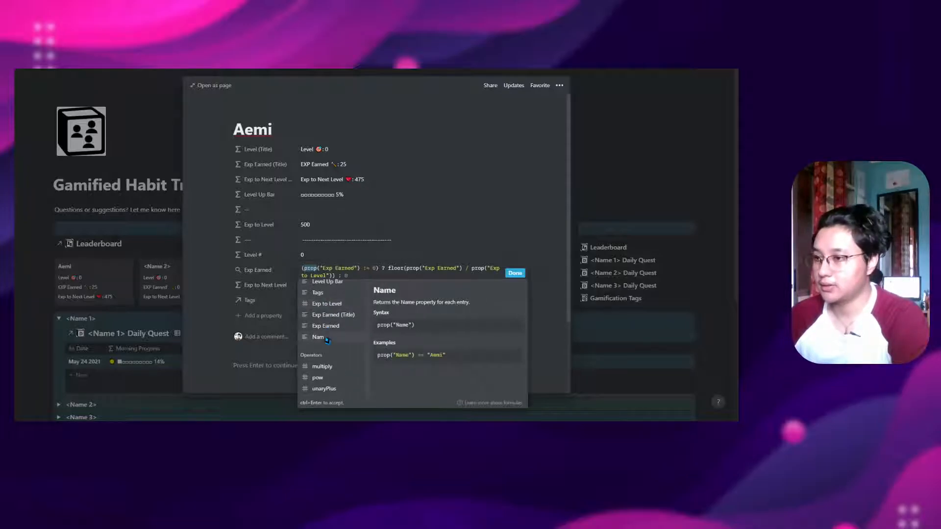
{"action": "scroll", "coordinate": [327, 340], "scroll_direction": "up", "scroll_amount": 2}
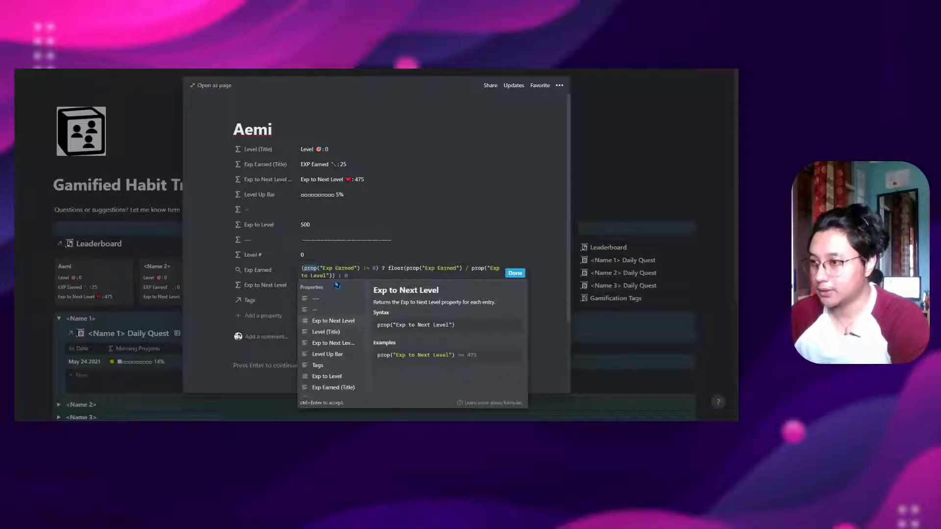
{"action": "left_click", "coordinate": [333, 268]}
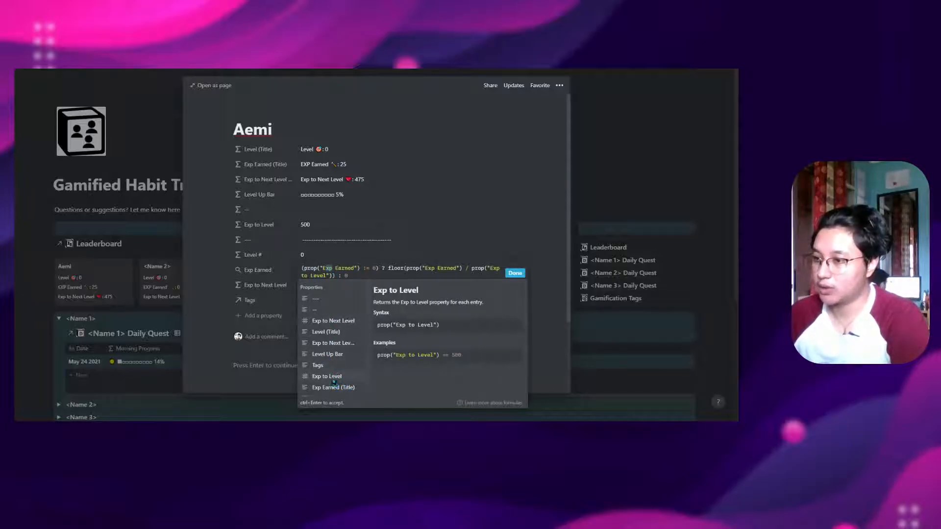
{"action": "scroll", "coordinate": [338, 389], "scroll_direction": "down", "scroll_amount": 1}
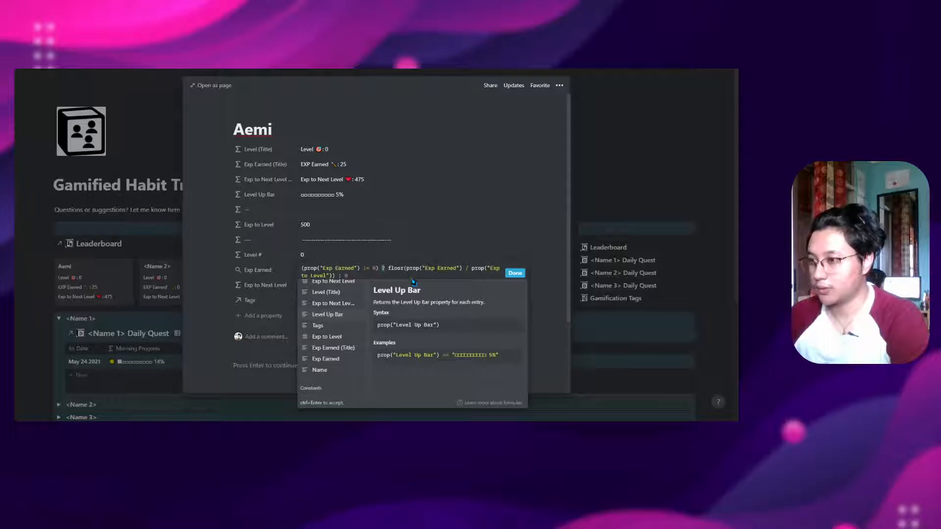
{"action": "key", "text": "Up"}
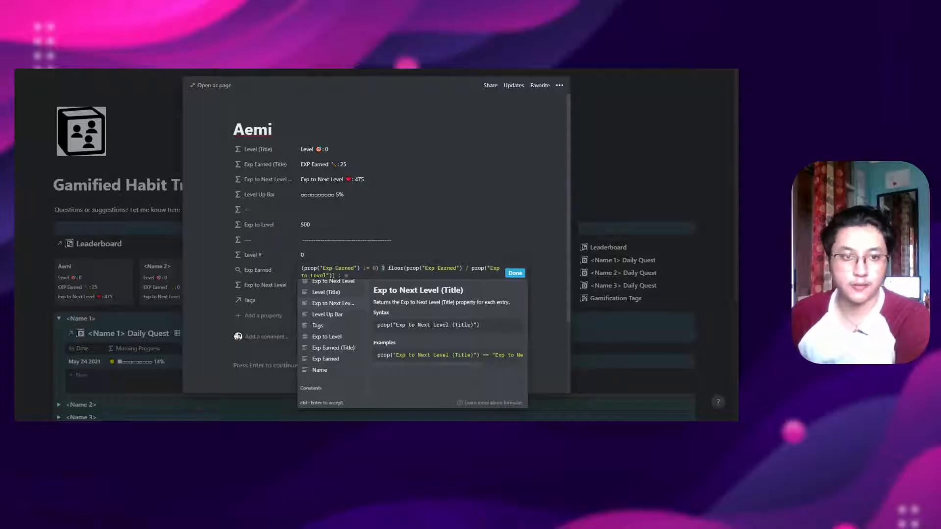
Step: Switch to the notion.vip formulas reference in the browser, read the floor() entry, and return to the Level # formula
{"action": "left_click_drag", "start_coordinate": [184, 81], "coordinate": [485, 73]}
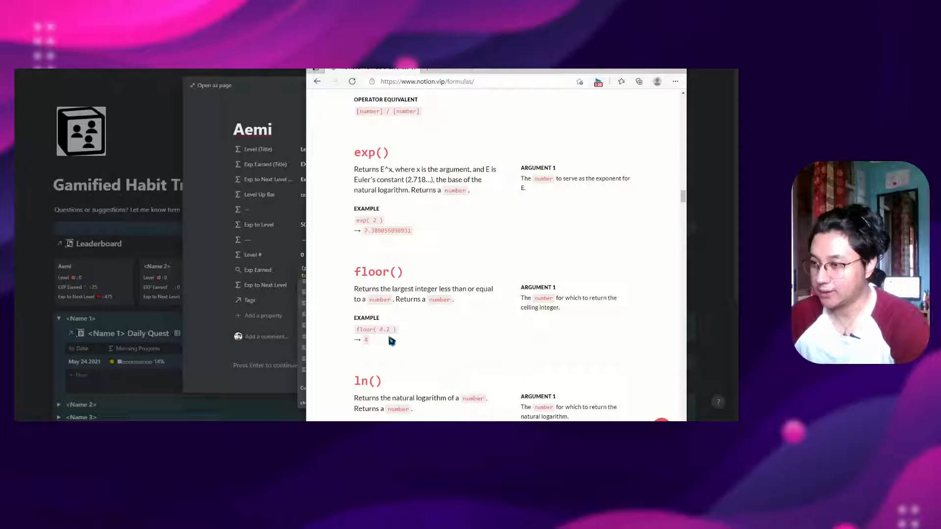
{"action": "scroll", "coordinate": [389, 340], "scroll_direction": "down", "scroll_amount": 3}
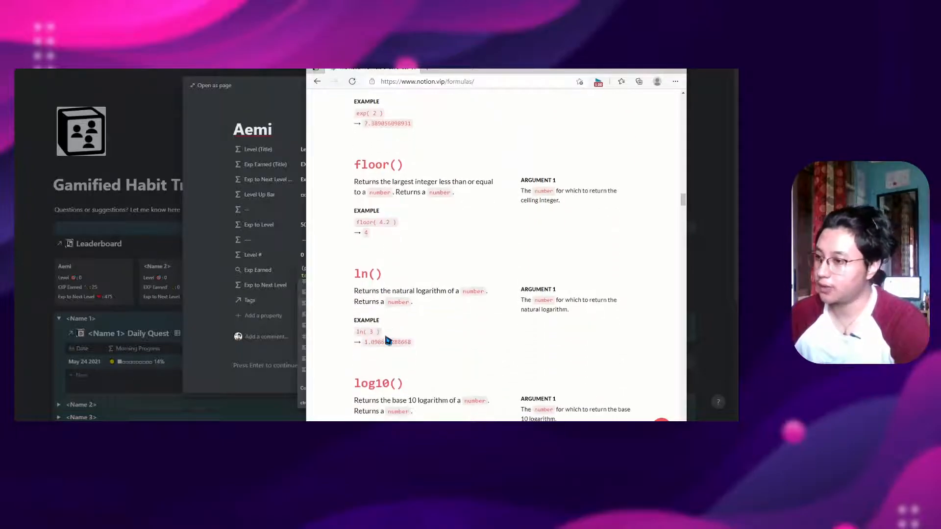
{"action": "scroll", "coordinate": [388, 340], "scroll_direction": "up", "scroll_amount": 2}
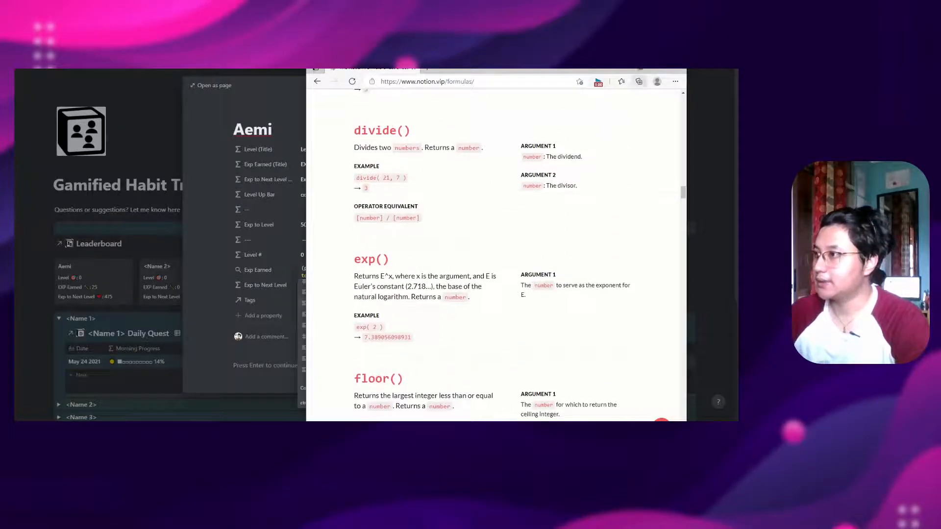
{"action": "key", "text": "alt+Tab"}
{"action": "left_click", "coordinate": [414, 271]}
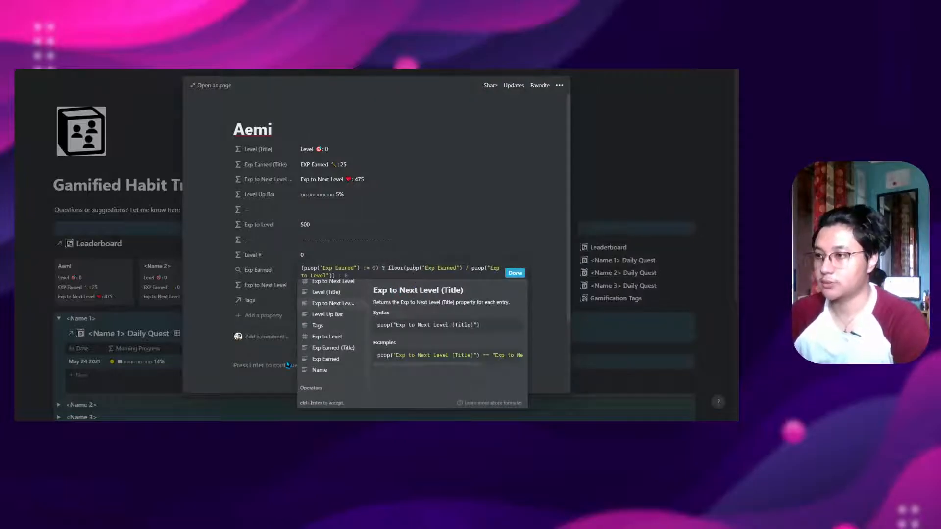
Step: Search the notion.vip formulas reference for "?" and read the if() entry's operator equivalent
{"action": "mouse_move", "coordinate": [102, 427]}
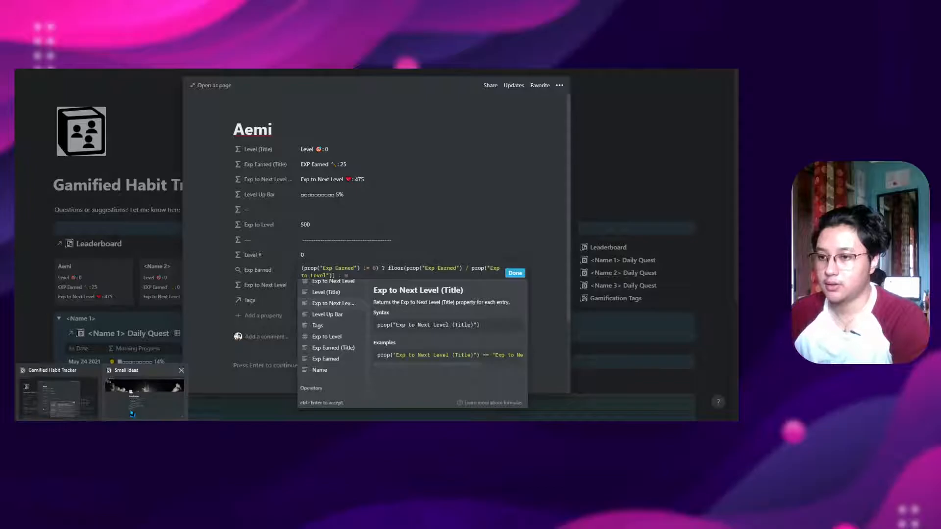
{"action": "left_click", "coordinate": [119, 428]}
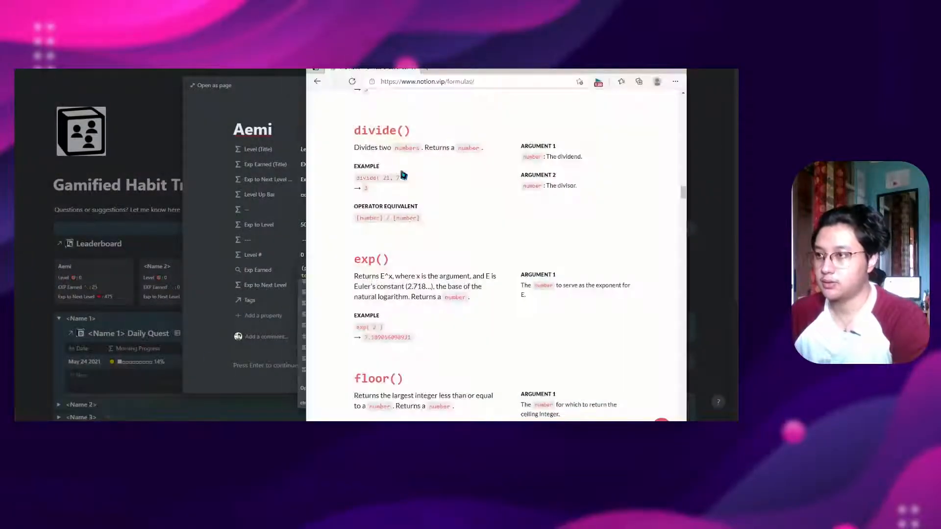
{"action": "scroll", "coordinate": [447, 274], "scroll_direction": "down", "scroll_amount": 7}
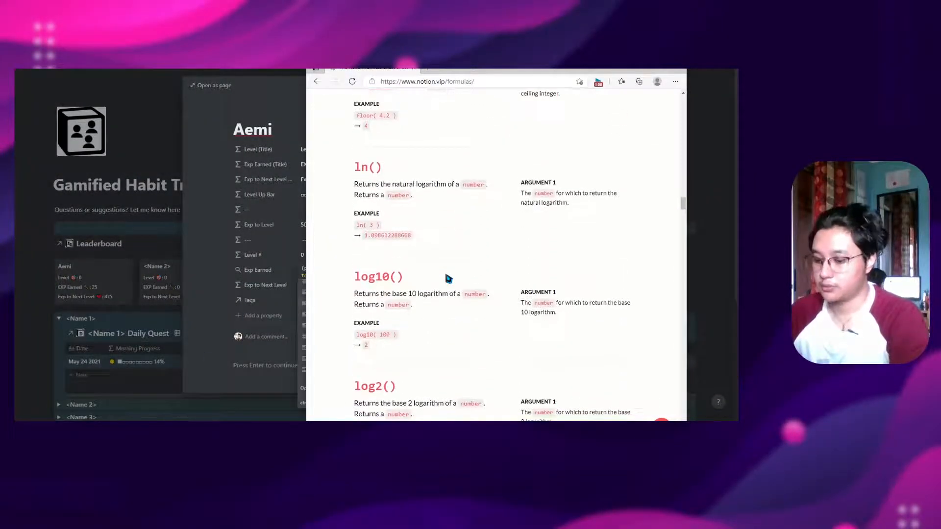
{"action": "key", "text": "ctrl+f"}
{"action": "type", "text": "?"}
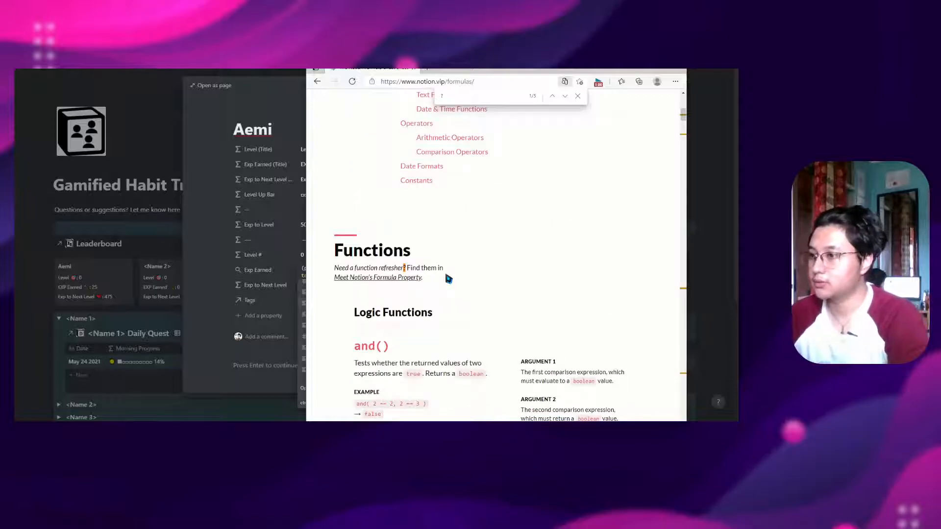
{"action": "key", "text": "Return"}
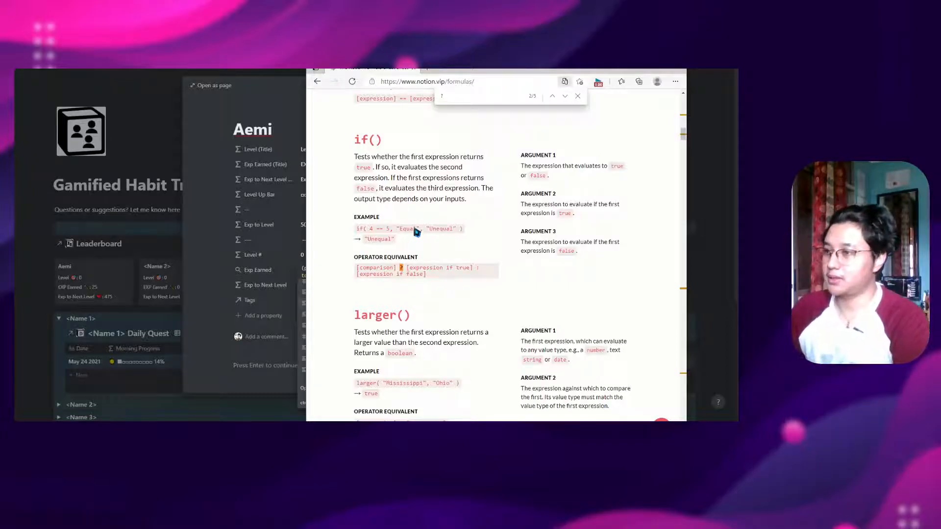
Step: Return to the Leaderboard card and check which relation, property and calculation the Exp Earned rollup uses
{"action": "left_click", "coordinate": [289, 233]}
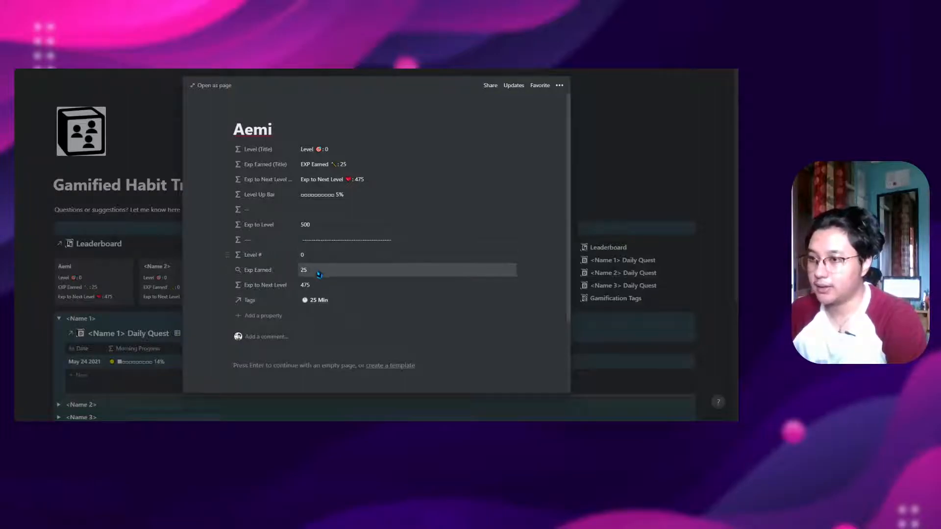
{"action": "left_click", "coordinate": [319, 273]}
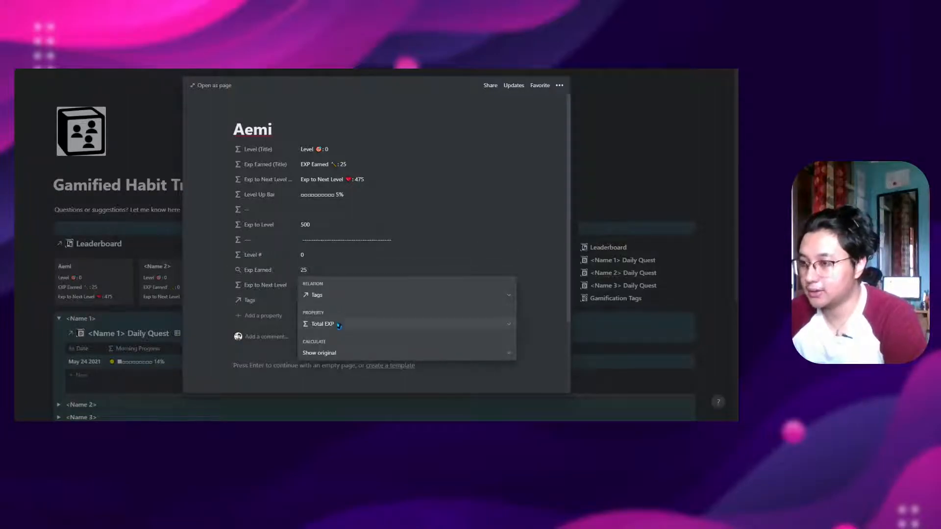
{"action": "left_click", "coordinate": [321, 262]}
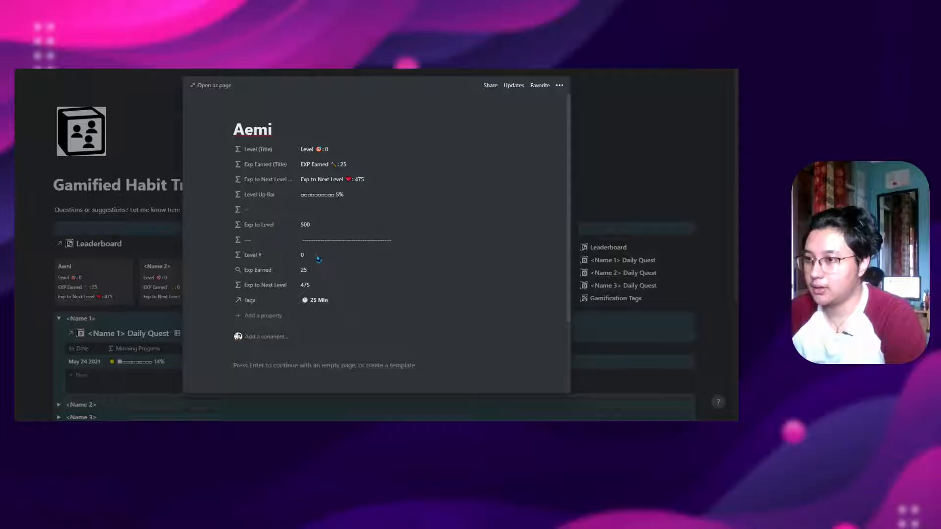
Step: Reopen the Level # formula, compare it with the reference's if() operator syntax, and close the formula
{"action": "left_click", "coordinate": [318, 256]}
{"action": "key", "text": "Escape"}
{"action": "left_click", "coordinate": [316, 255]}
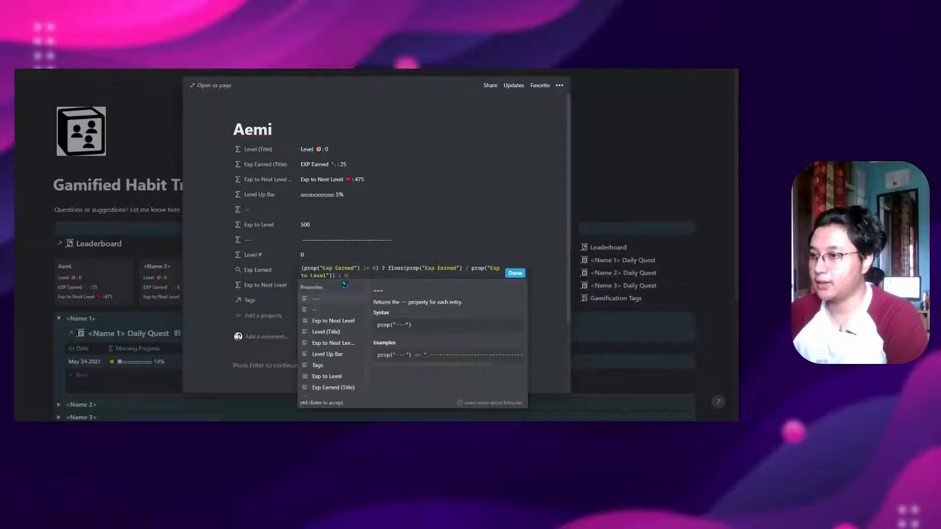
{"action": "key", "text": "alt+Tab"}
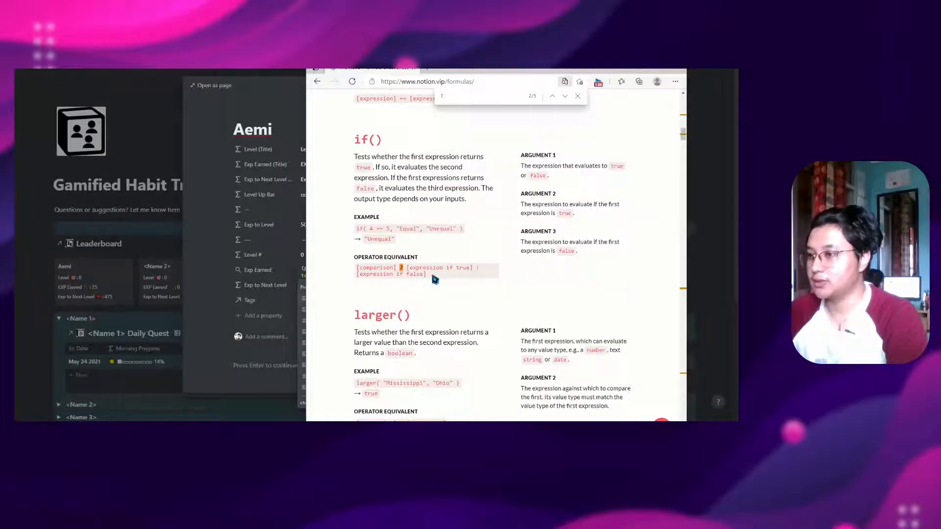
{"action": "left_click", "coordinate": [646, 71]}
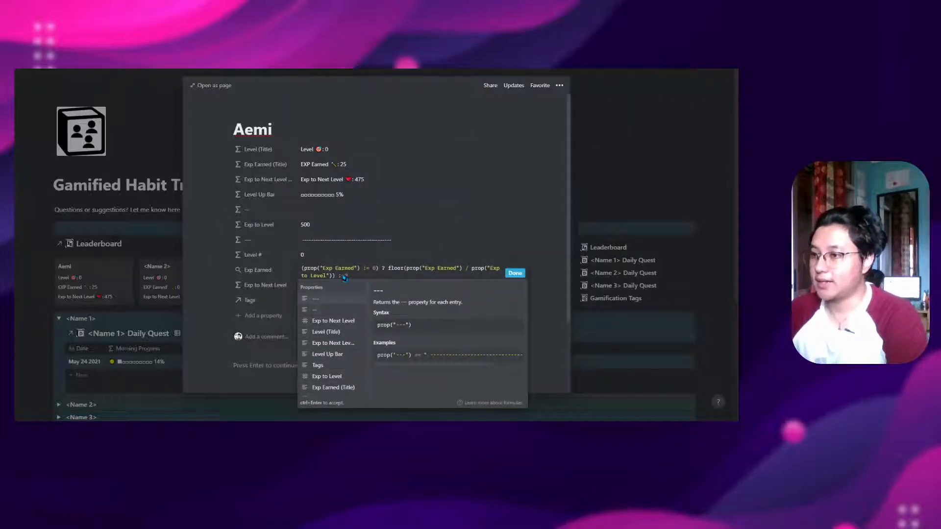
{"action": "left_click", "coordinate": [384, 249]}
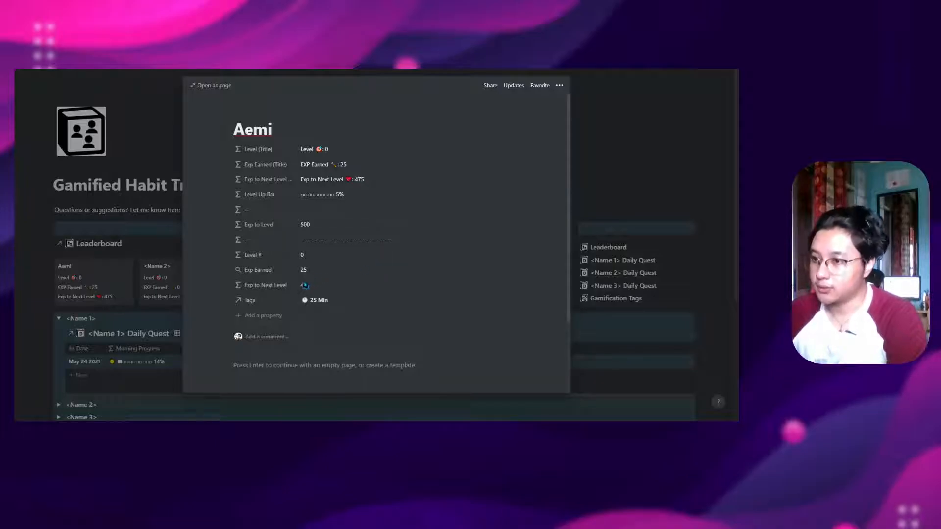
Step: Open the card's Exp to Next Level formula, search the formulas reference for "round" to understand it, and close the formula
{"action": "left_click", "coordinate": [321, 289]}
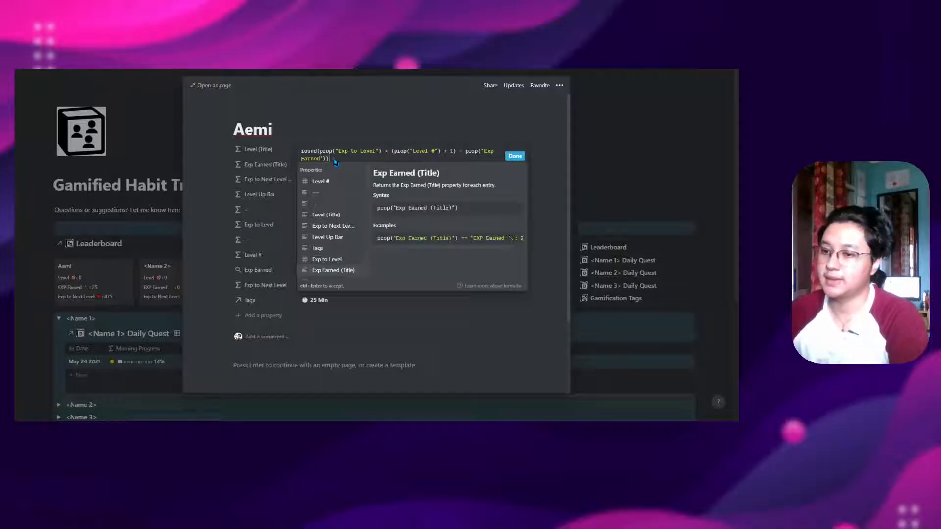
{"action": "key", "text": "alt+Tab"}
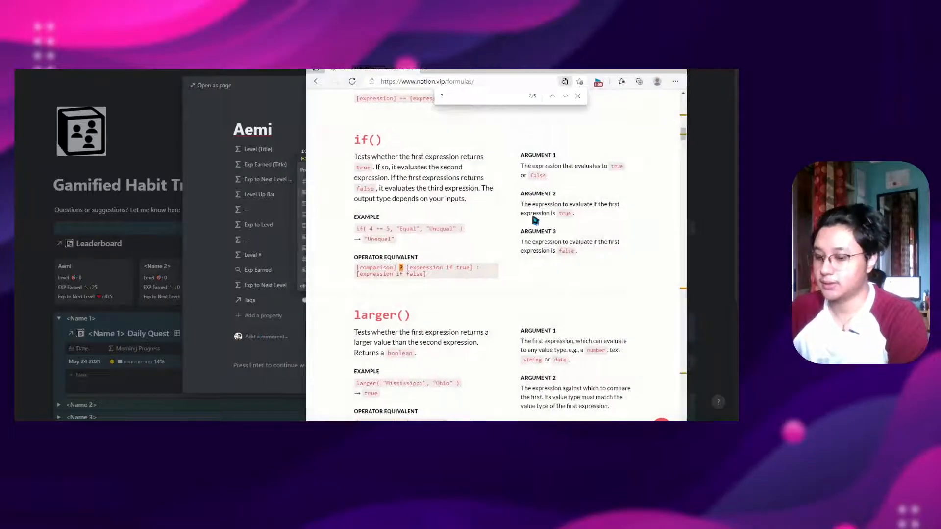
{"action": "key", "text": "BackSpace"}
{"action": "type", "text": "rou"}
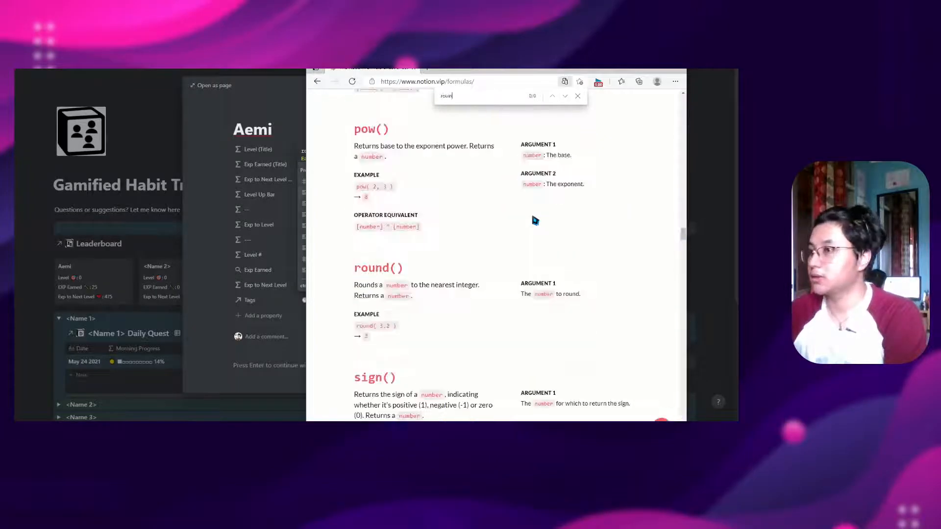
{"action": "type", "text": "nd"}
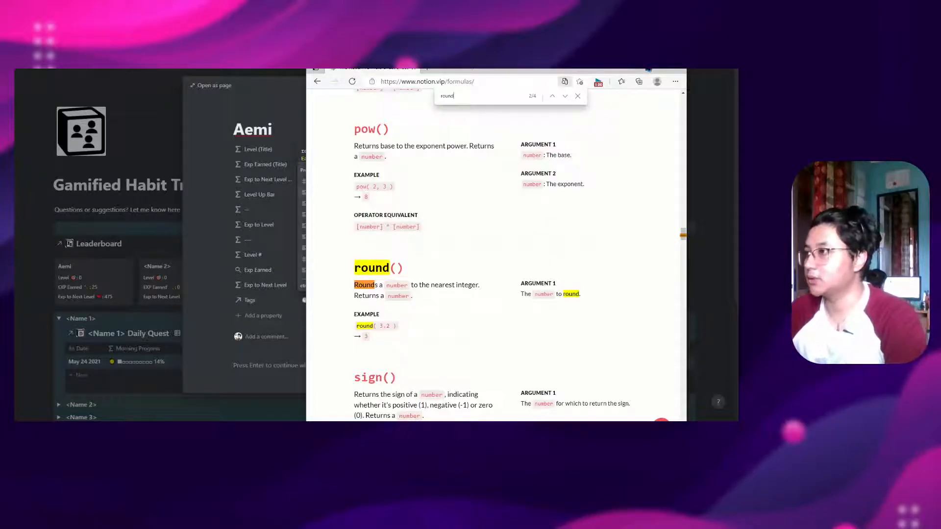
{"action": "left_click", "coordinate": [641, 71]}
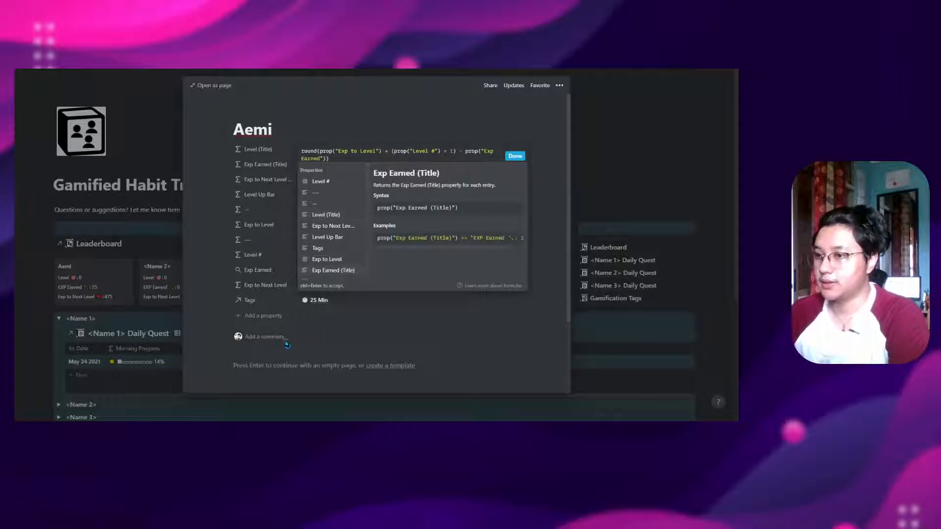
{"action": "left_click", "coordinate": [536, 132]}
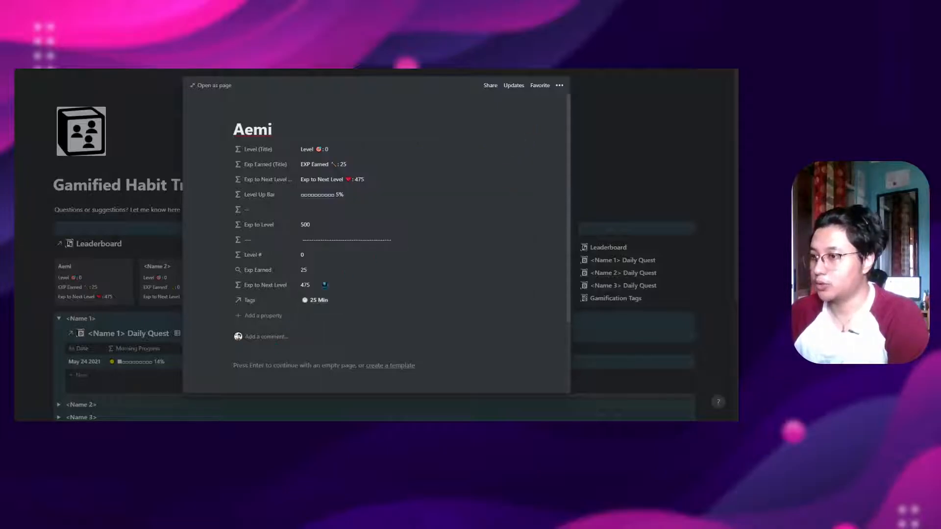
Step: Check which Gamification Tags entry is linked in the card's Tags relation
{"action": "left_click", "coordinate": [344, 294]}
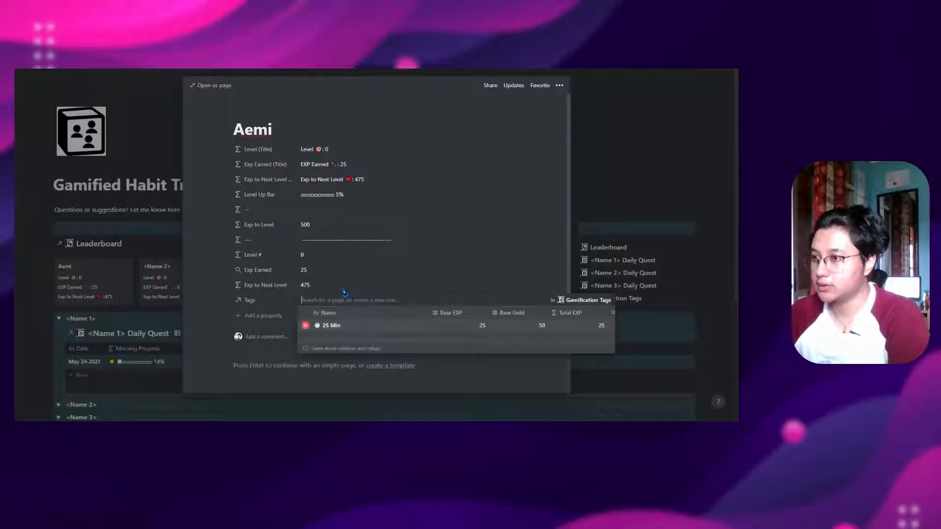
{"action": "left_click", "coordinate": [374, 282]}
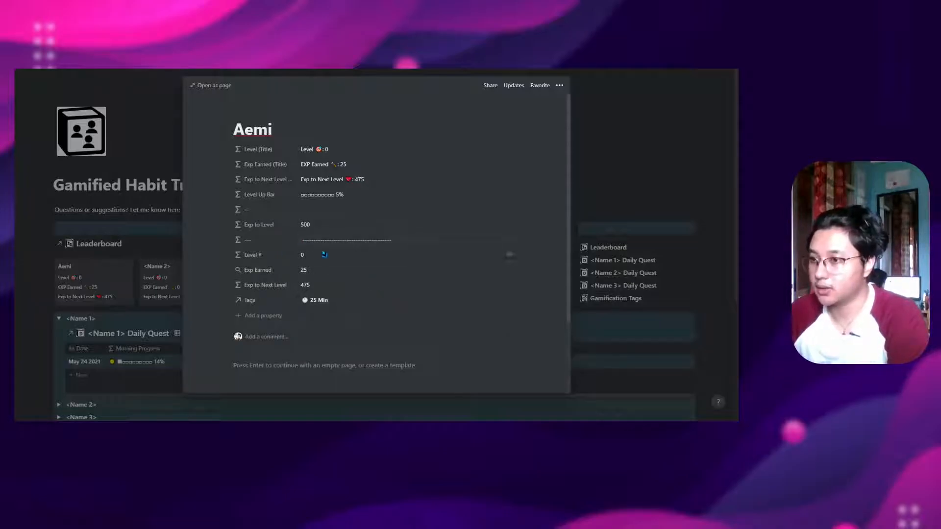
Step: Review how the card's Level # formula, Exp Earned rollup and Exp to Level formula are set up, closing each one
{"action": "left_click", "coordinate": [336, 253]}
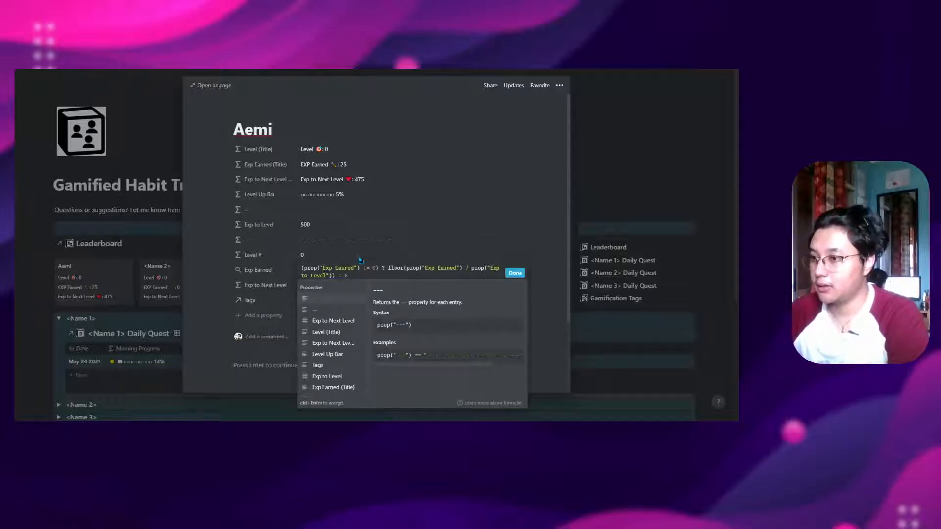
{"action": "left_click", "coordinate": [411, 245]}
{"action": "left_click", "coordinate": [313, 274]}
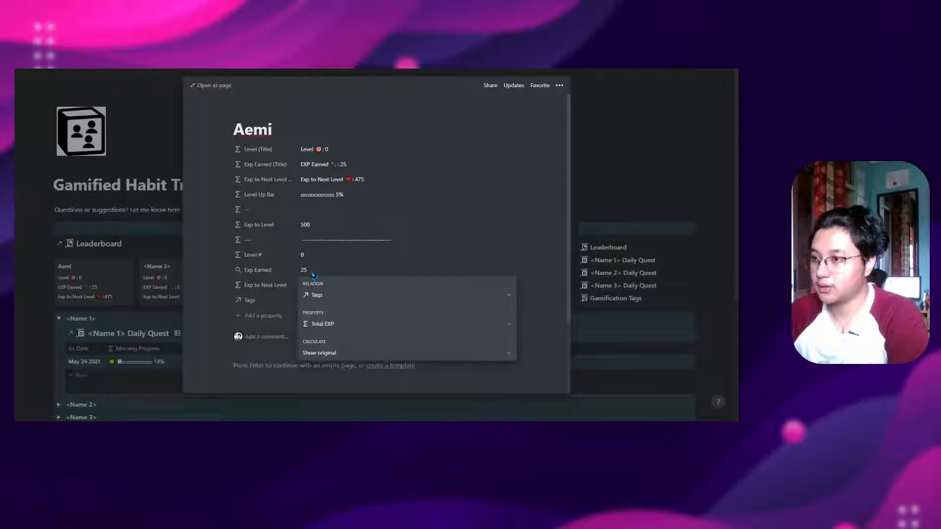
{"action": "left_click", "coordinate": [327, 242]}
{"action": "left_click", "coordinate": [316, 226]}
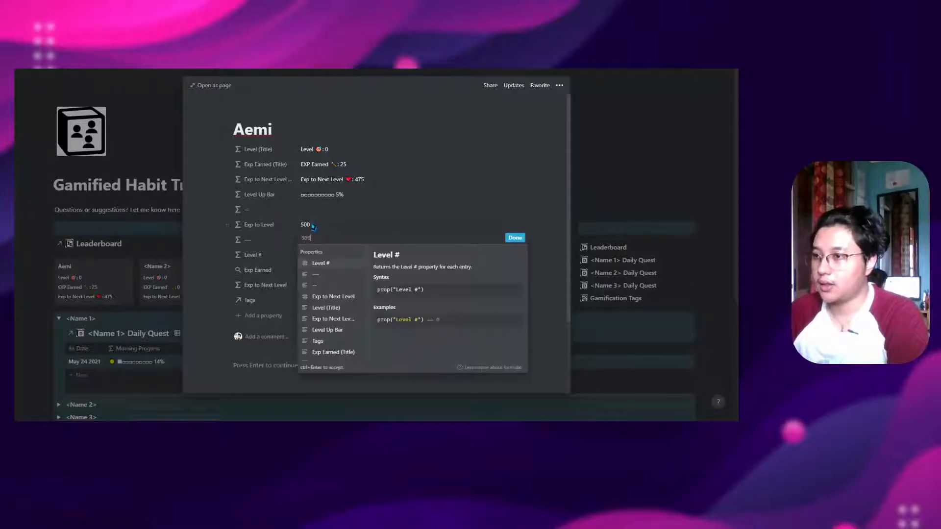
{"action": "left_click", "coordinate": [397, 203]}
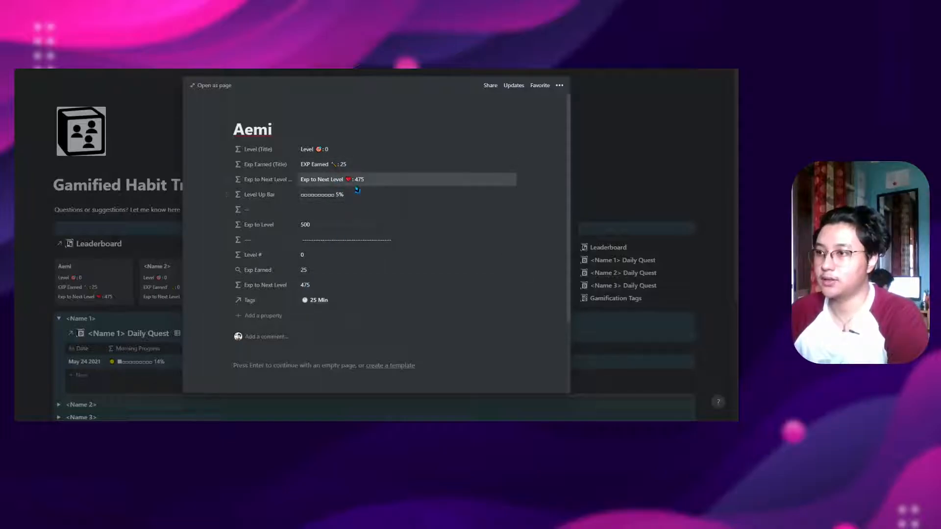
Step: Examine the card's Exp Earned (Title) and Level Up Bar formulas, and close them
{"action": "left_click", "coordinate": [343, 165]}
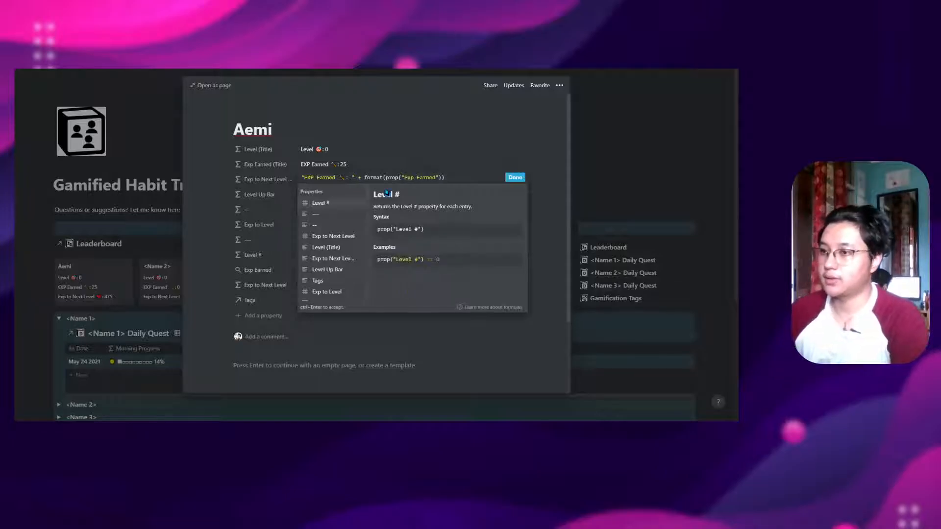
{"action": "left_click", "coordinate": [514, 179]}
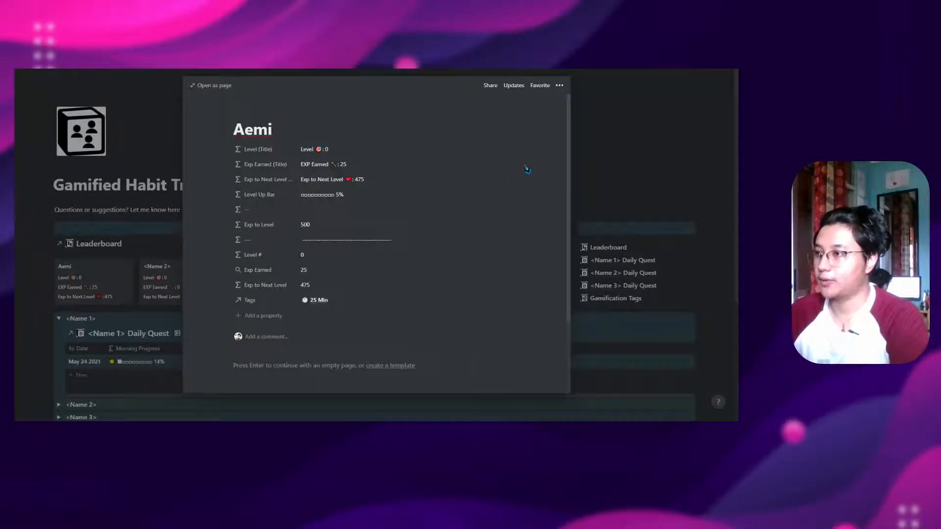
{"action": "left_click", "coordinate": [340, 196]}
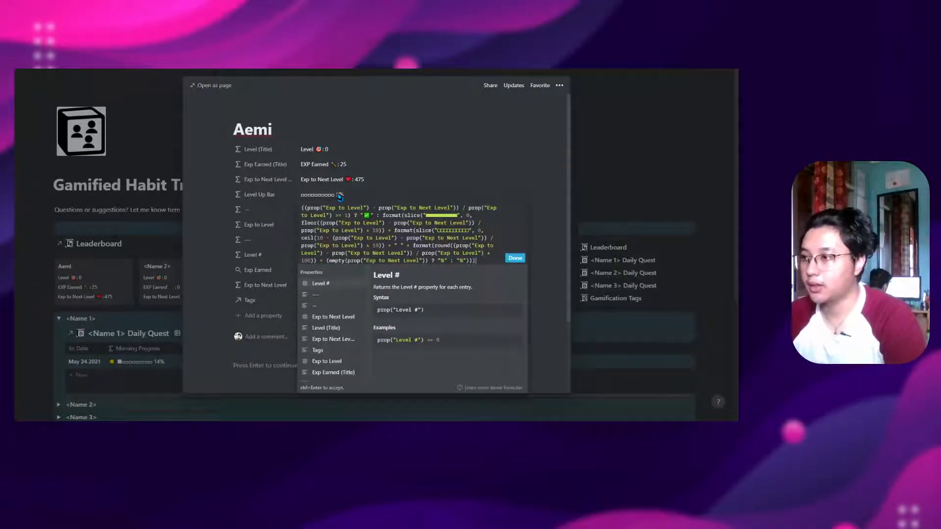
{"action": "left_click", "coordinate": [399, 190]}
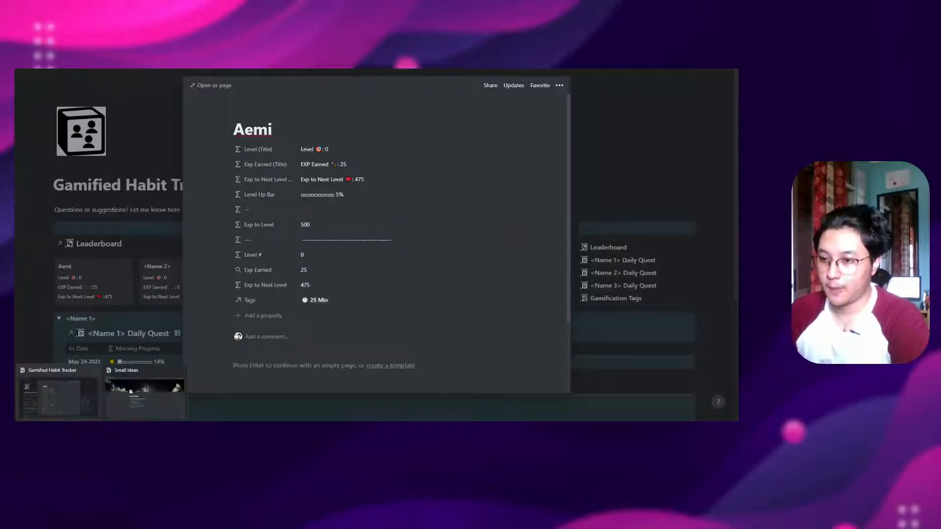
Step: In Small Ideas, tick off "The property?" and remove the empty to-do below "Live action in the frontend."
{"action": "mouse_move", "coordinate": [118, 419]}
{"action": "left_click", "coordinate": [141, 403]}
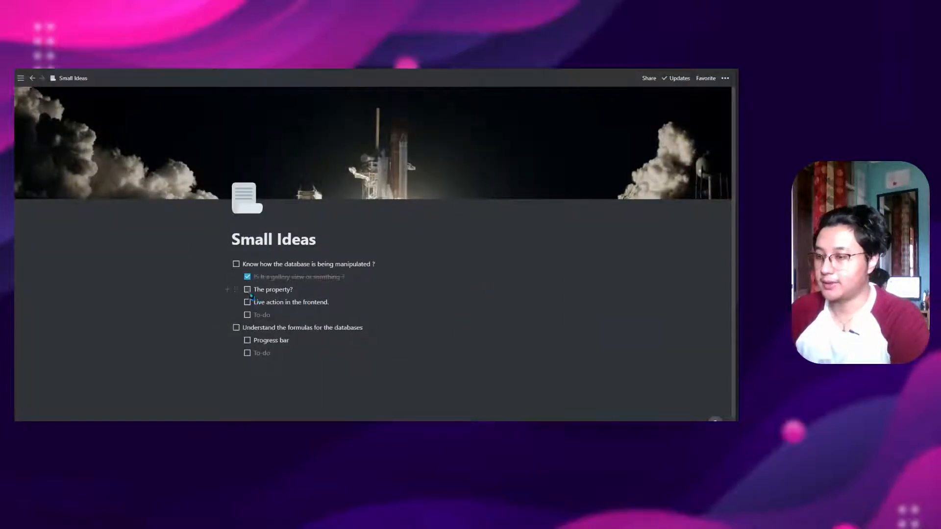
{"action": "left_click", "coordinate": [247, 289]}
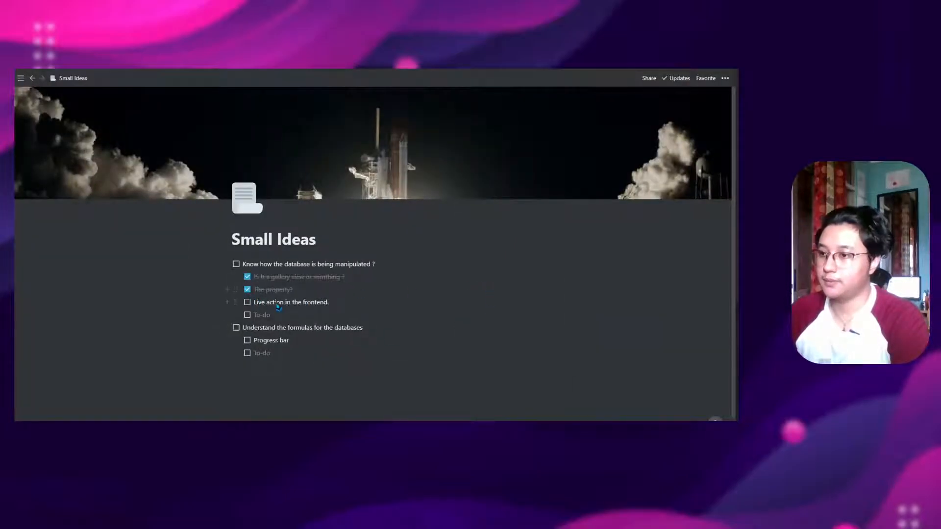
{"action": "left_click", "coordinate": [235, 315]}
{"action": "left_click", "coordinate": [186, 267]}
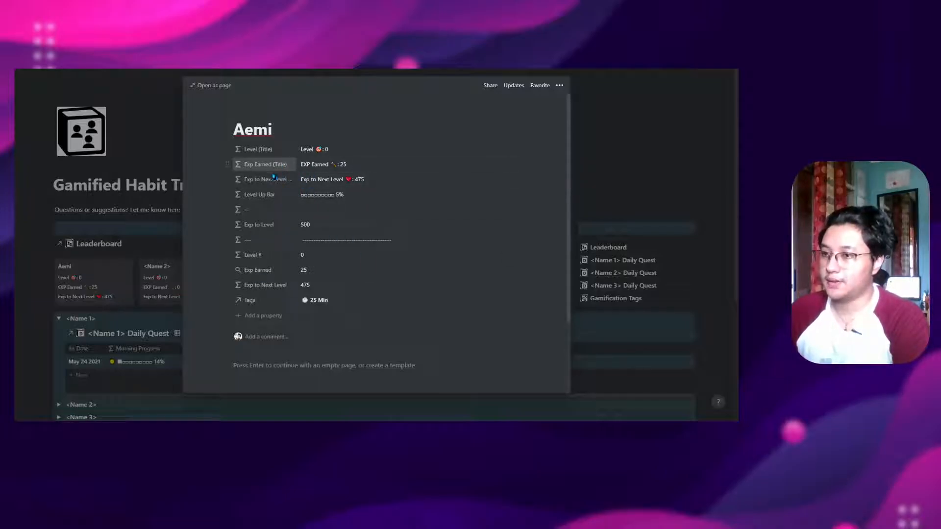
Step: Recheck the relation and property behind the Leaderboard card's Exp Earned rollup, and close the card
{"action": "left_click", "coordinate": [302, 271]}
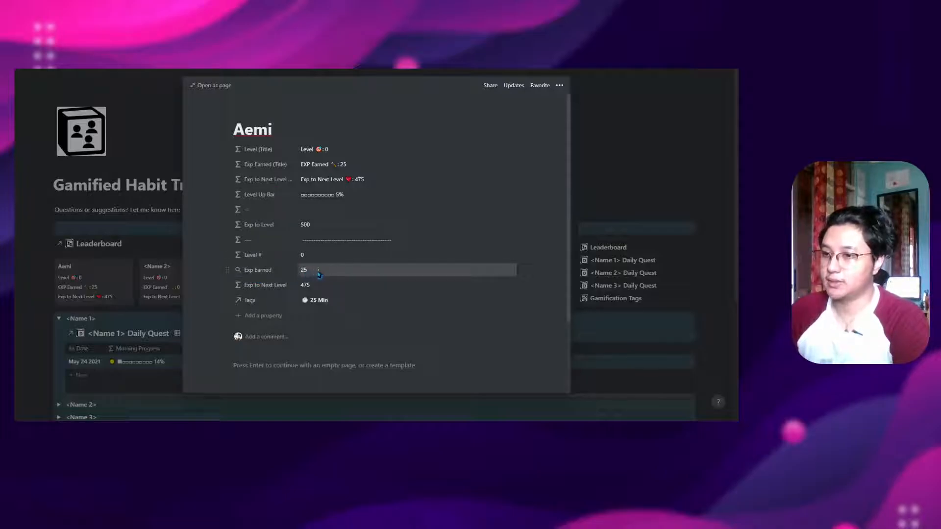
{"action": "left_click", "coordinate": [322, 275]}
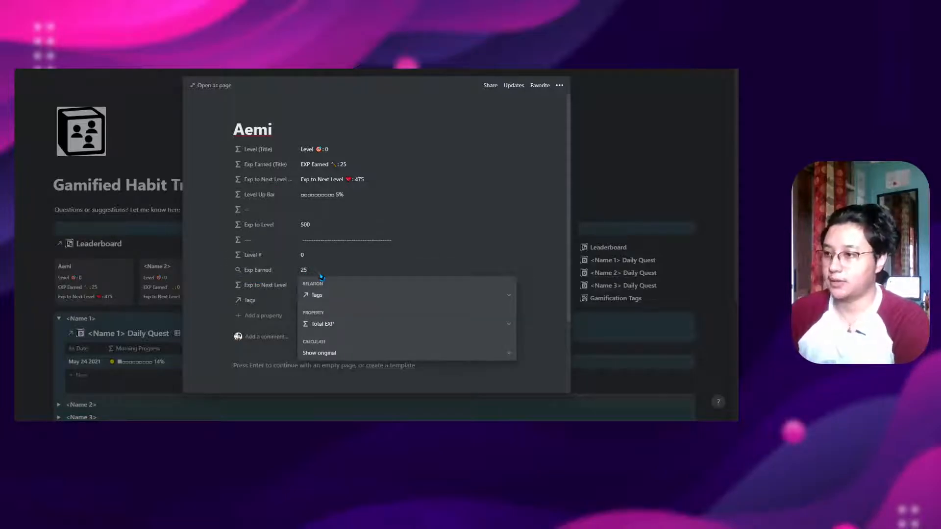
{"action": "left_click", "coordinate": [342, 271]}
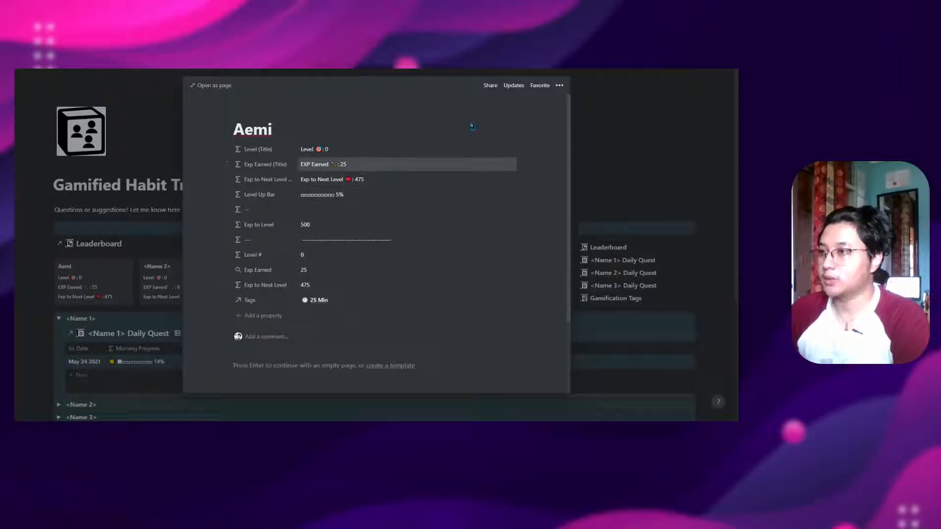
{"action": "left_click", "coordinate": [578, 117]}
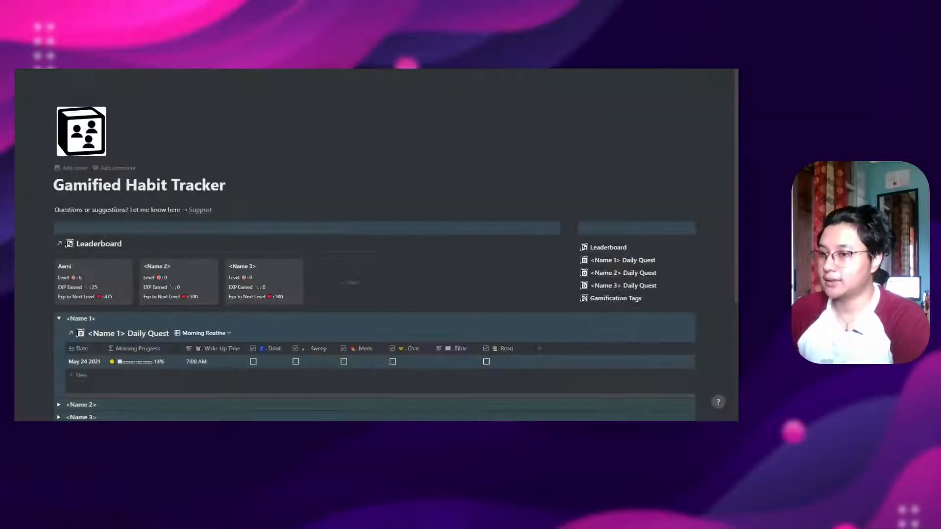
Step: In Small Ideas, tick off "Live action in the frontend." and its parent question about how the database is being manipulated
{"action": "mouse_move", "coordinate": [104, 427]}
{"action": "left_click", "coordinate": [139, 393]}
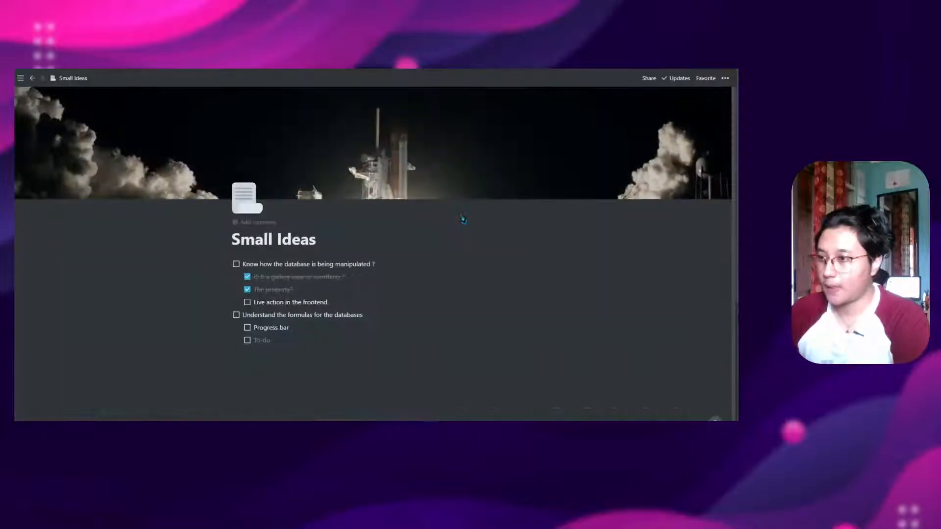
{"action": "left_click", "coordinate": [247, 302]}
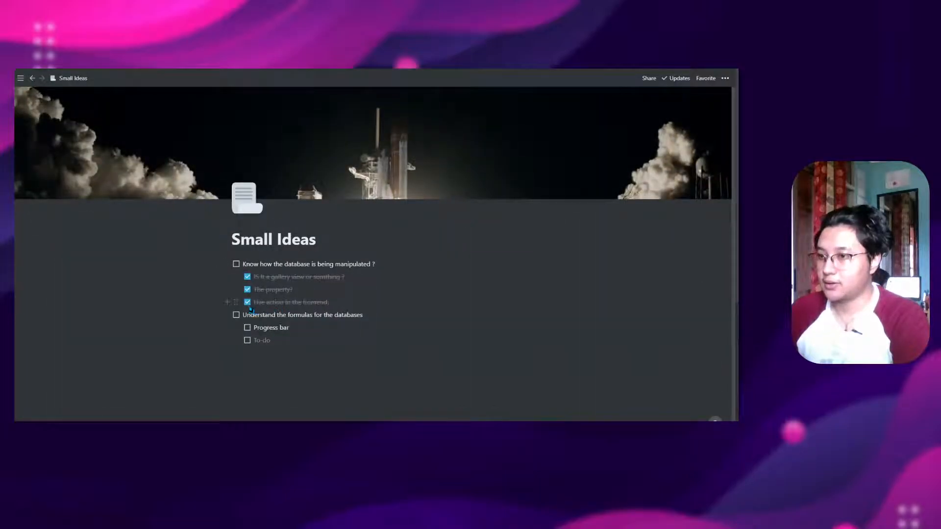
{"action": "left_click", "coordinate": [237, 264]}
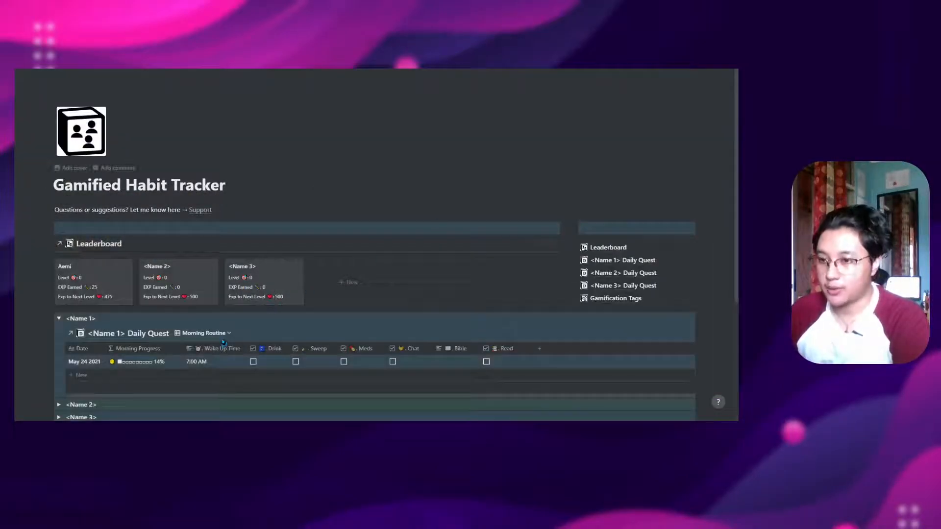
Step: Inspect the Morning Progress formula in the <Name 1> Daily Quest table and close it
{"action": "scroll", "coordinate": [166, 328], "scroll_direction": "down", "scroll_amount": 3}
{"action": "left_click", "coordinate": [148, 243]}
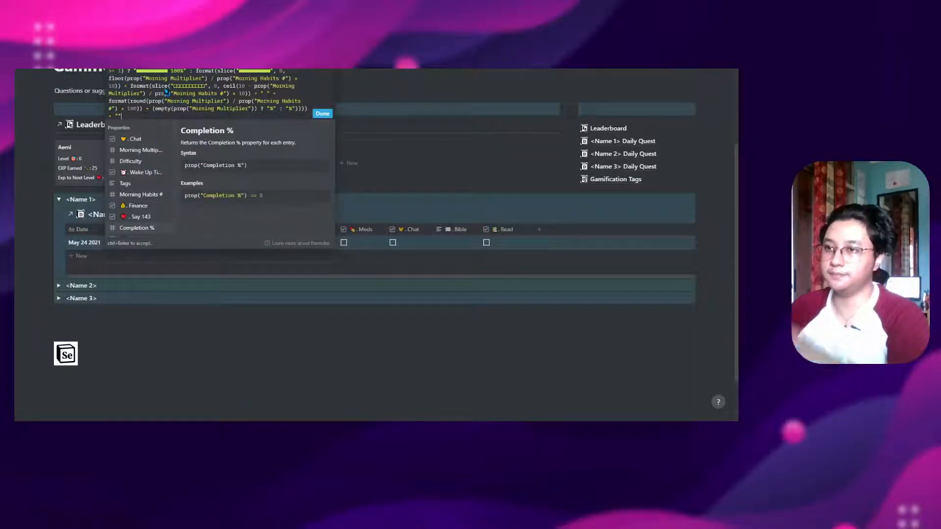
{"action": "left_click", "coordinate": [206, 314]}
{"action": "left_click", "coordinate": [118, 246]}
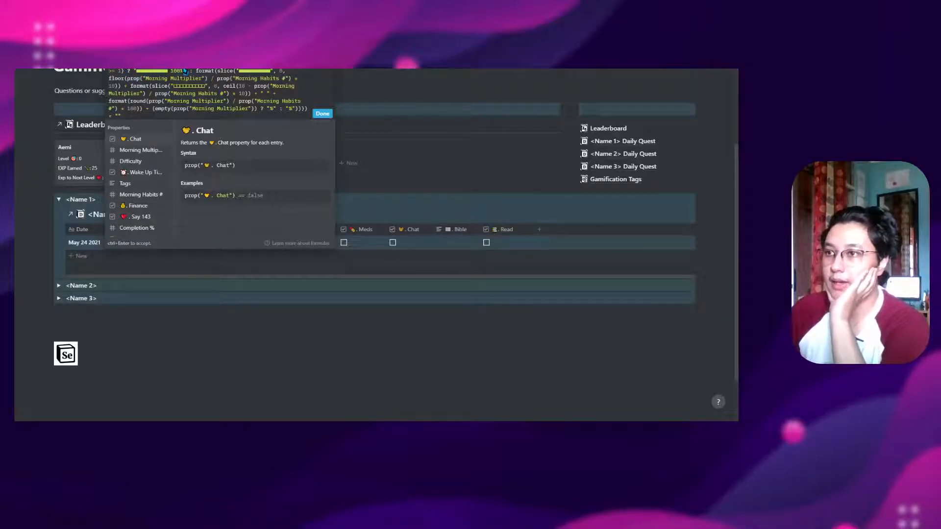
{"action": "left_click", "coordinate": [170, 331]}
{"action": "left_click", "coordinate": [139, 357]}
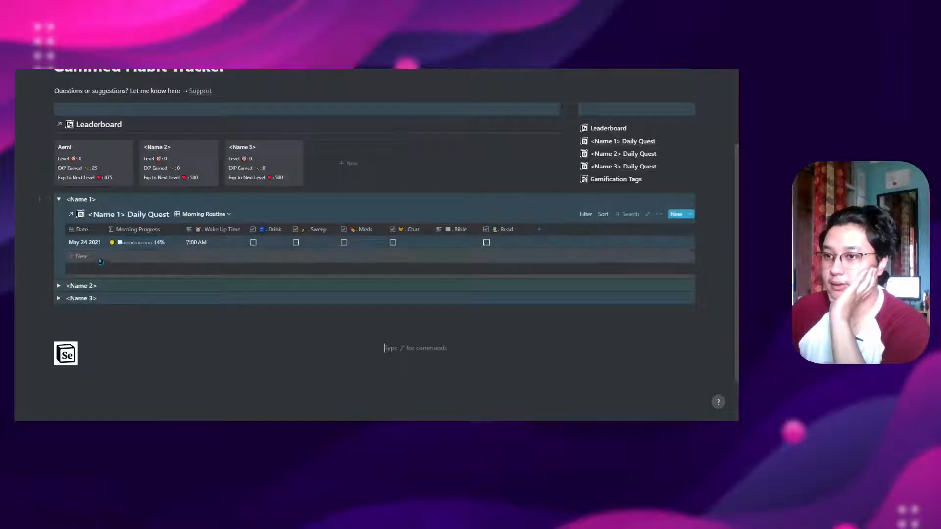
Step: Open the May 24 2021 entry, look through its habit properties and examine its Morning Progress formula
{"action": "left_click", "coordinate": [93, 243]}
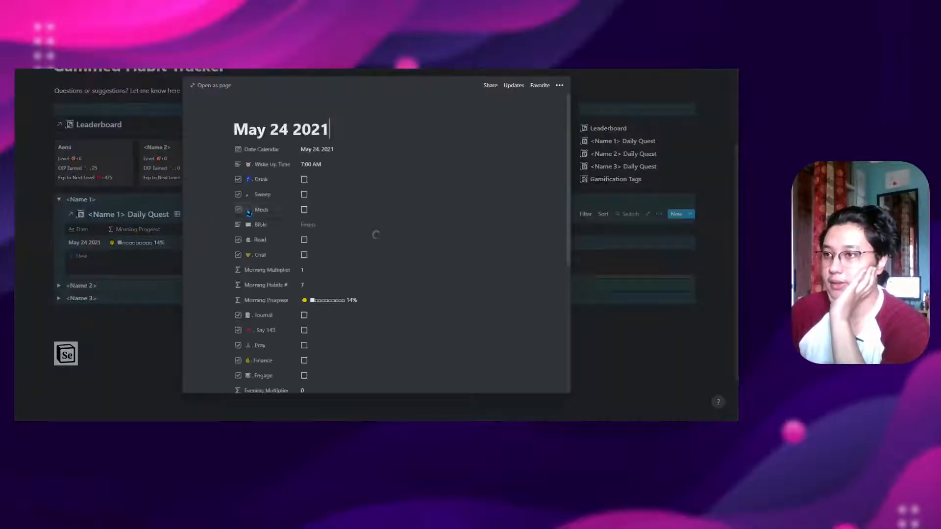
{"action": "scroll", "coordinate": [348, 274], "scroll_direction": "down", "scroll_amount": 5}
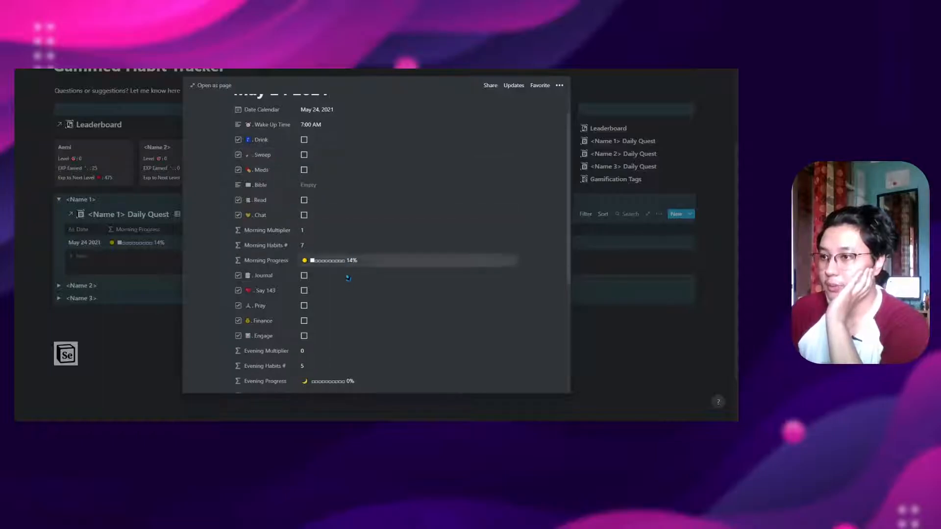
{"action": "scroll", "coordinate": [255, 186], "scroll_direction": "up", "scroll_amount": 4}
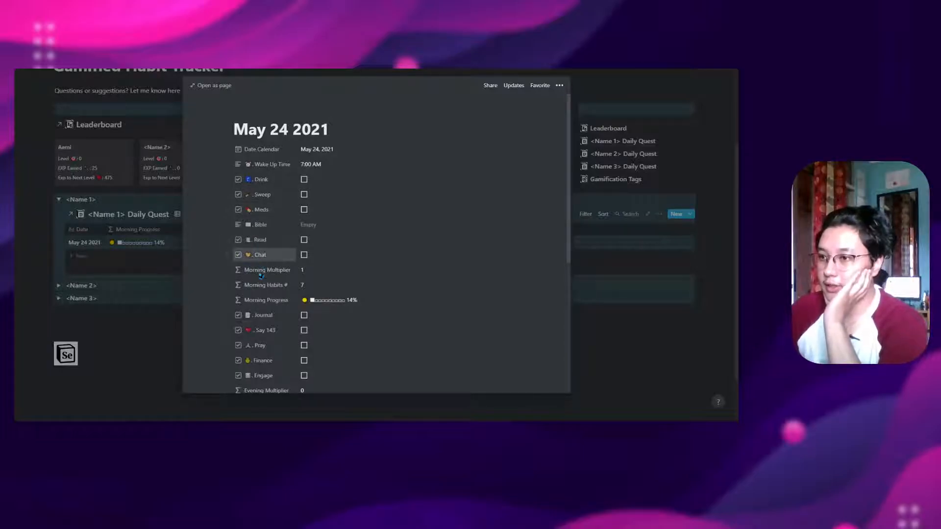
{"action": "scroll", "coordinate": [259, 304], "scroll_direction": "down", "scroll_amount": 1}
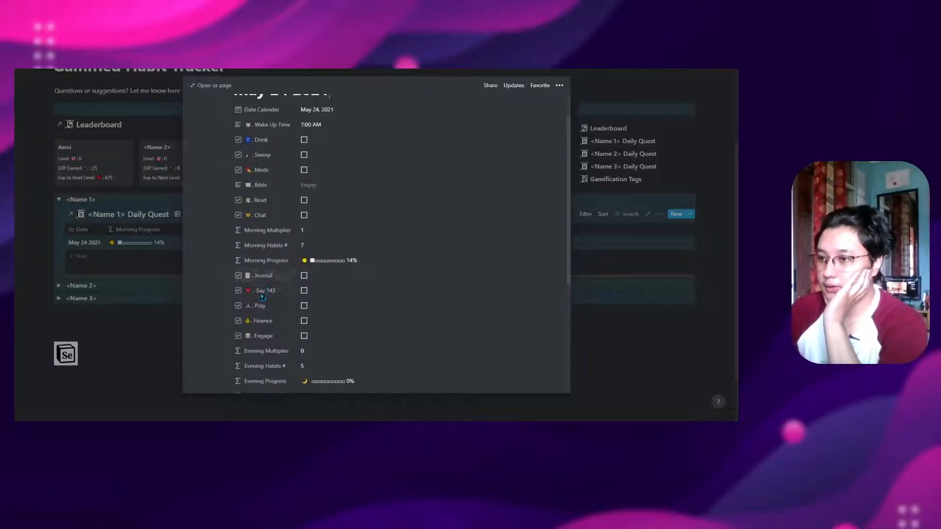
{"action": "scroll", "coordinate": [262, 305], "scroll_direction": "down", "scroll_amount": 1}
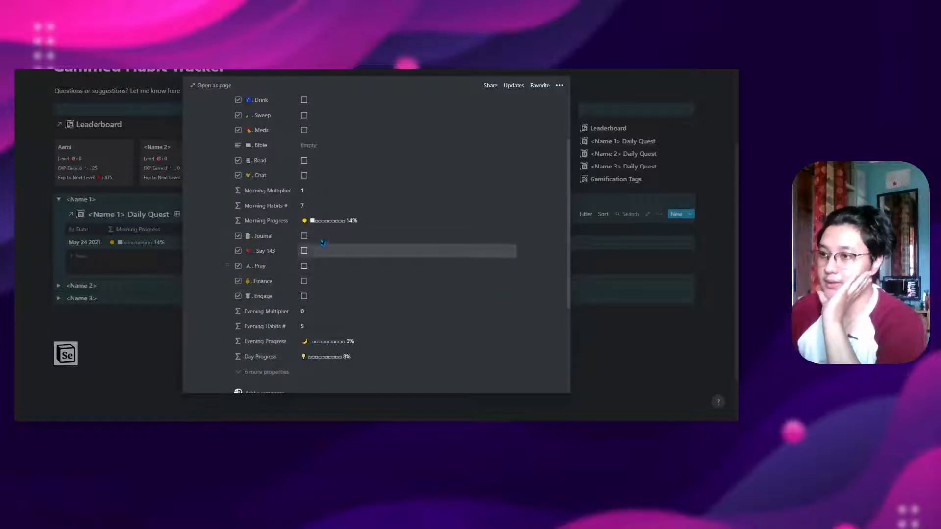
{"action": "left_click", "coordinate": [316, 227]}
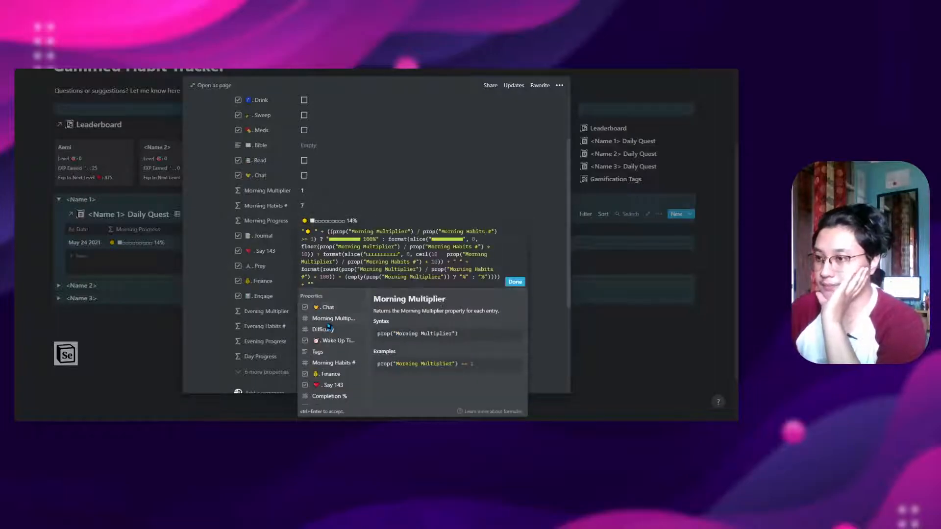
{"action": "scroll", "coordinate": [332, 339], "scroll_direction": "up", "scroll_amount": 5}
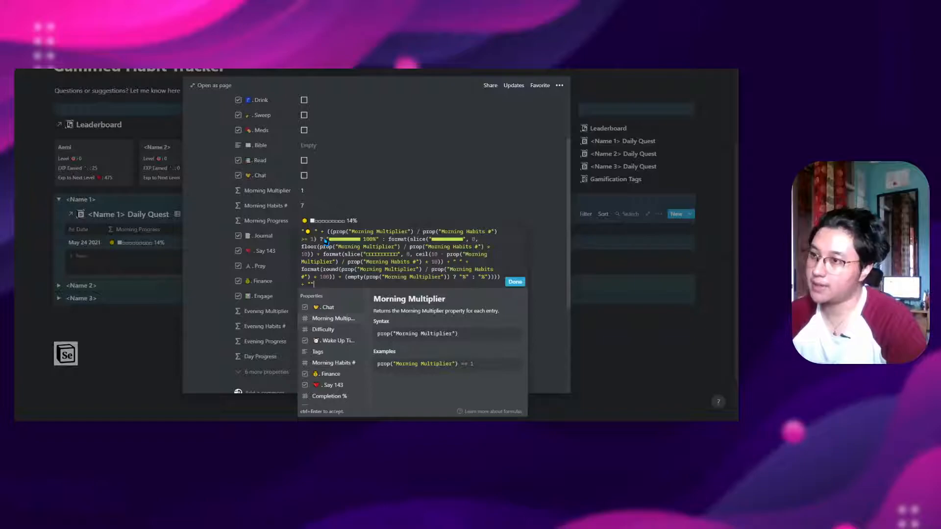
Step: Open the entry's Morning Multiplier formula, look up toNumber in the notion.vip formulas reference to understand it, and close the formula
{"action": "left_click", "coordinate": [308, 191]}
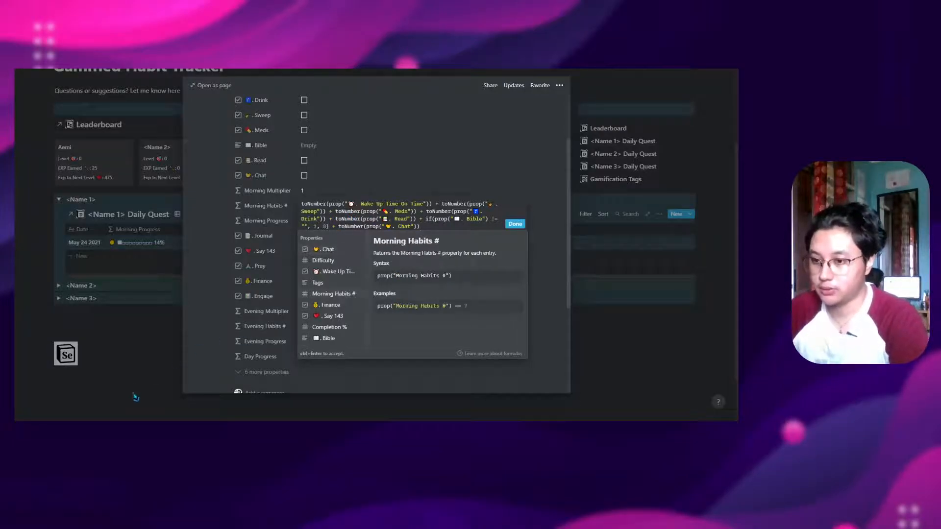
{"action": "key", "text": "ctrl+f"}
{"action": "type", "text": "round"}
{"action": "key", "text": "alt+Tab"}
{"action": "key", "text": "BackSpace"}
{"action": "key", "text": "BackSpace"}
{"action": "key", "text": "BackSpace"}
{"action": "key", "text": "BackSpace"}
{"action": "key", "text": "BackSpace"}
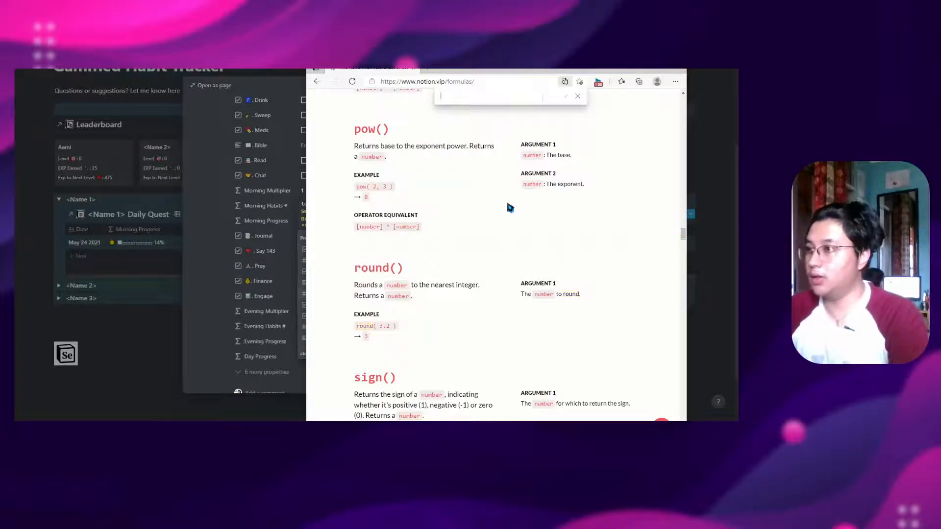
{"action": "type", "text": "to number"}
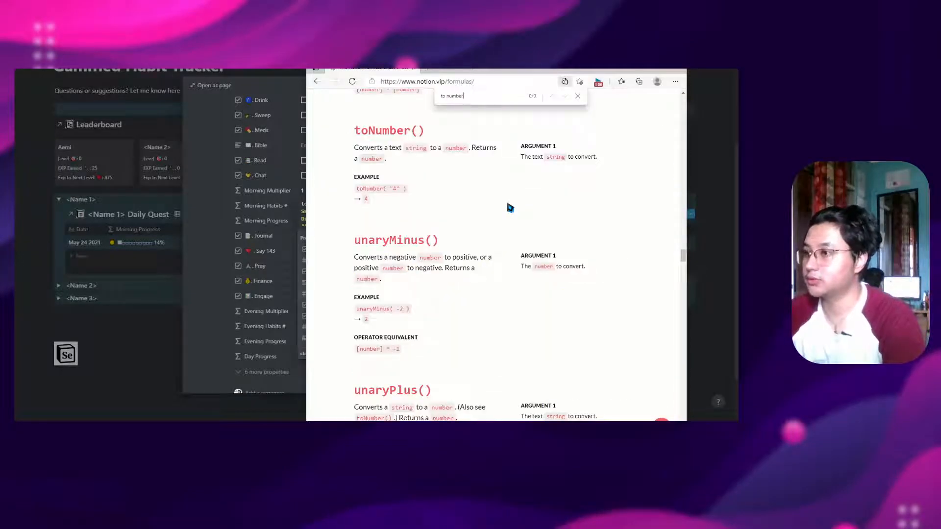
{"action": "key", "text": "Left"}
{"action": "key", "text": "Left"}
{"action": "key", "text": "BackSpace"}
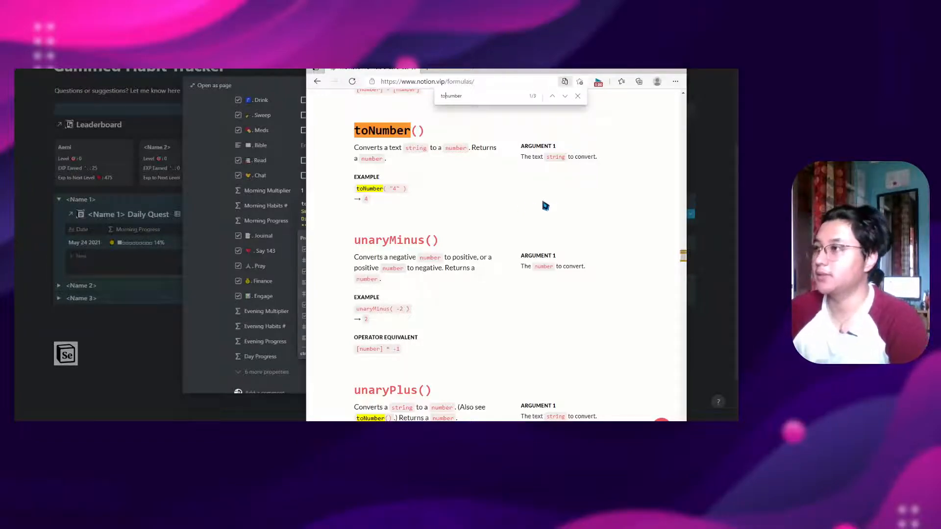
{"action": "left_click", "coordinate": [645, 73]}
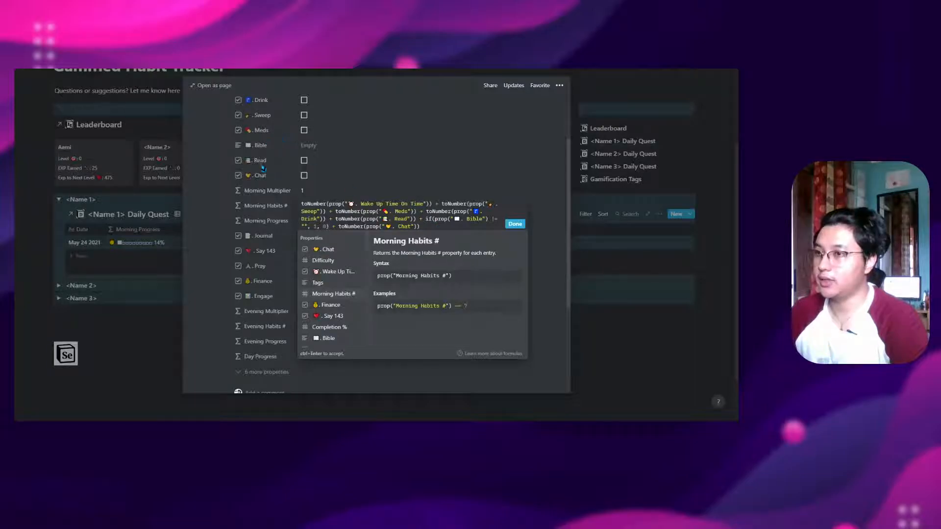
{"action": "left_click", "coordinate": [514, 224]}
Step: Check the entry's Morning Habits # formula, close it and reopen the Morning Progress formula
{"action": "left_click", "coordinate": [342, 220]}
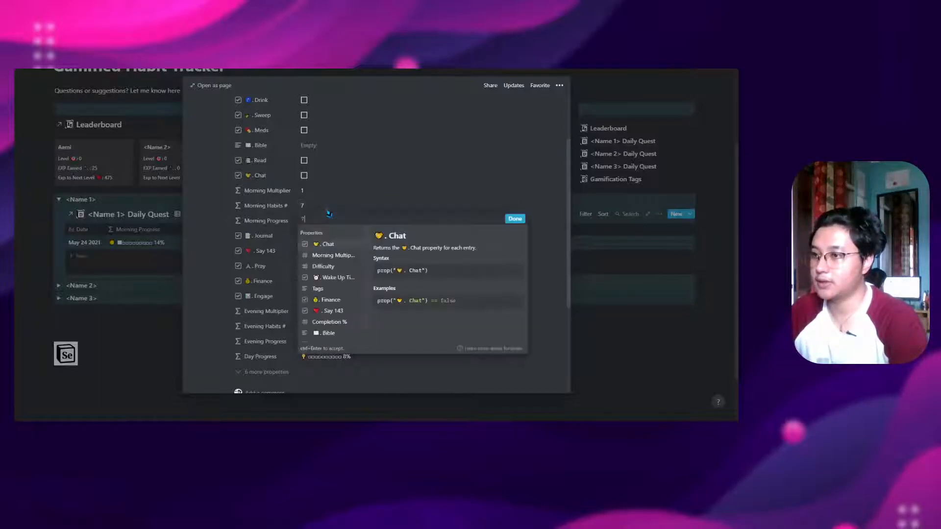
{"action": "left_click", "coordinate": [426, 193]}
{"action": "left_click", "coordinate": [316, 220]}
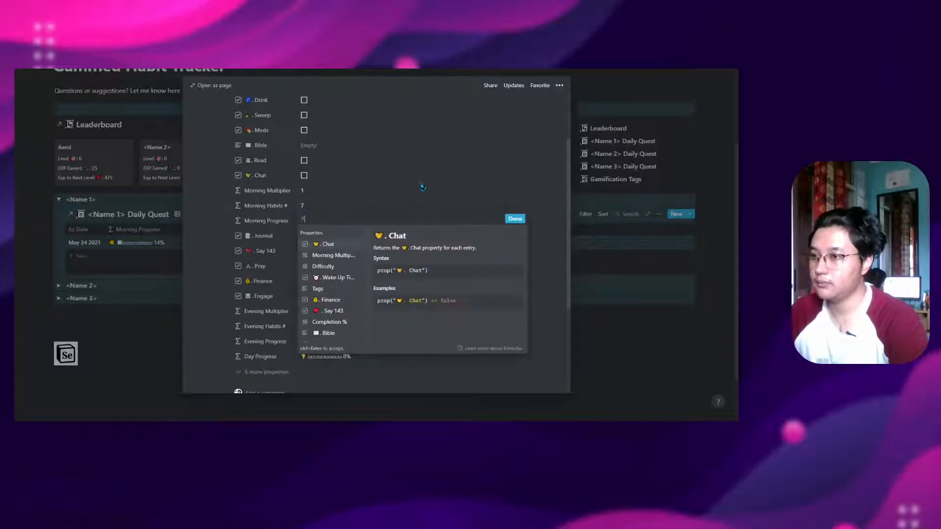
Step: Examine the Morning Multiplier formula of the May 24 2021 entry, and close both the formula and the entry
{"action": "left_click", "coordinate": [425, 185]}
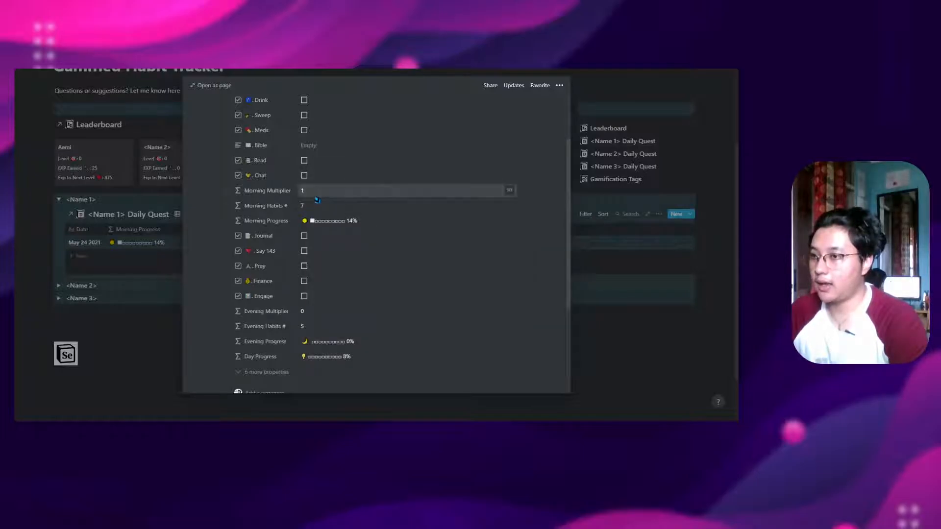
{"action": "left_click", "coordinate": [317, 202]}
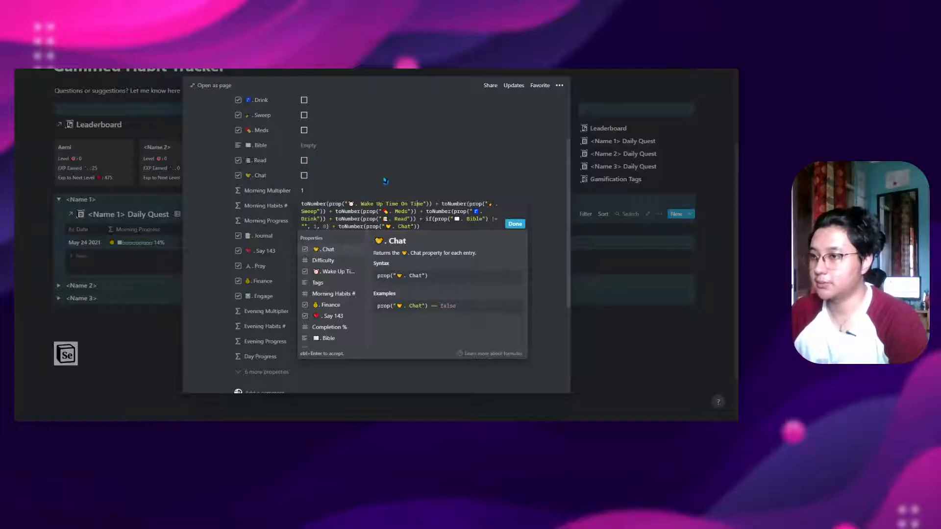
{"action": "left_click", "coordinate": [663, 344]}
{"action": "left_click", "coordinate": [613, 325]}
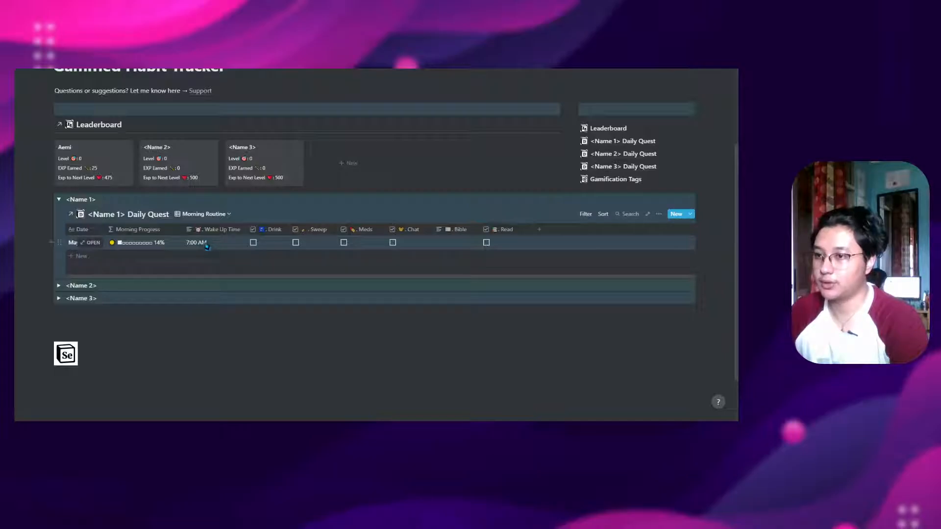
Step: Check the Morning Progress formula in the <Name 1> Daily Quest table and reopen the May 24 2021 entry's habit properties
{"action": "left_click", "coordinate": [161, 245]}
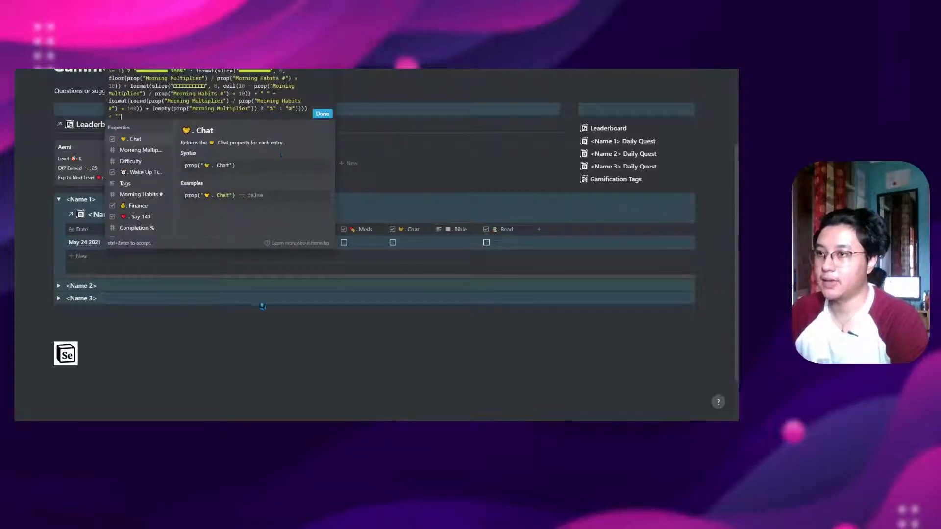
{"action": "left_click", "coordinate": [263, 324]}
{"action": "left_click", "coordinate": [93, 243]}
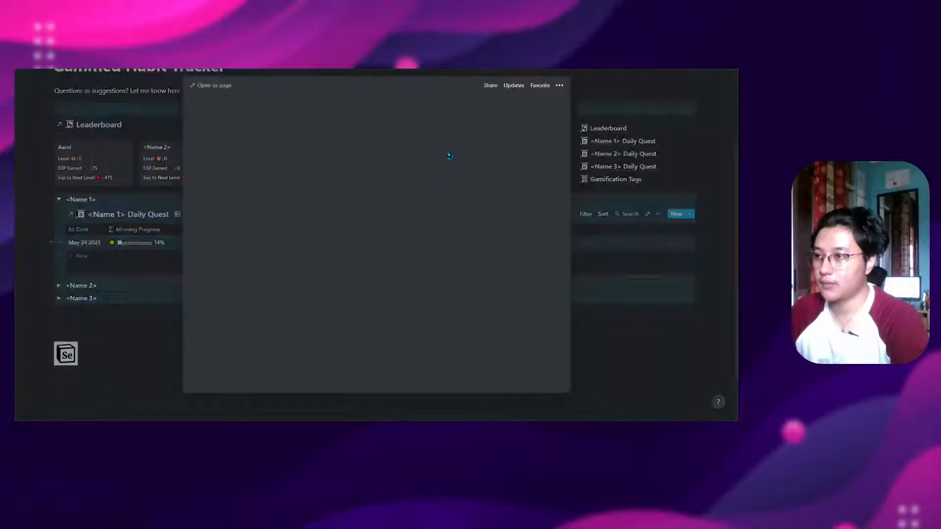
{"action": "scroll", "coordinate": [441, 177], "scroll_direction": "down", "scroll_amount": 3}
{"action": "scroll", "coordinate": [411, 181], "scroll_direction": "up", "scroll_amount": 2}
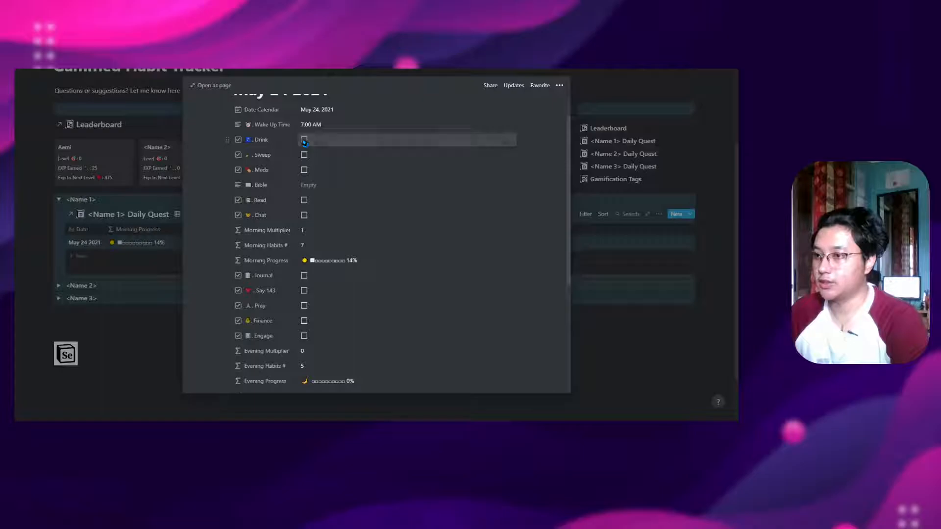
Step: Mark Drink, Sweep, Meds, Read and Chat as done to test how they drive the Morning Progress bar
{"action": "left_click", "coordinate": [304, 140]}
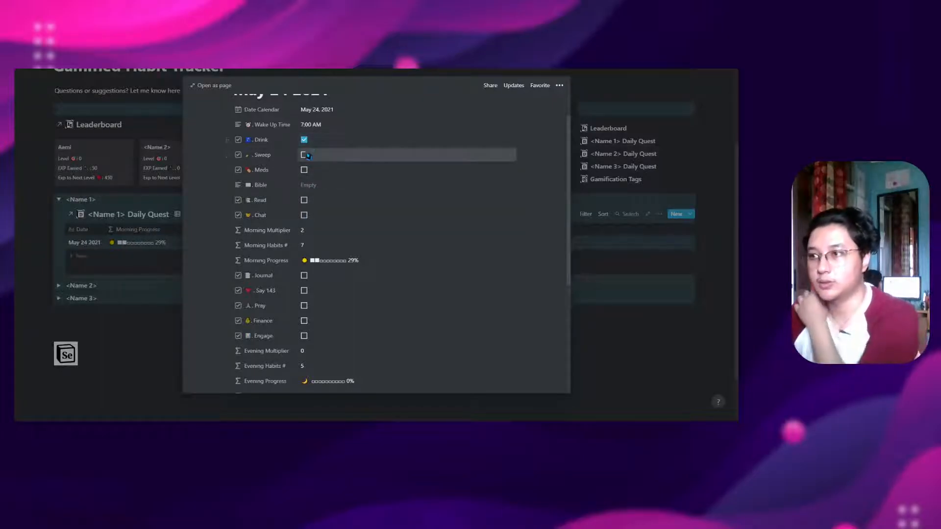
{"action": "left_click", "coordinate": [304, 155]}
{"action": "left_click", "coordinate": [304, 170]}
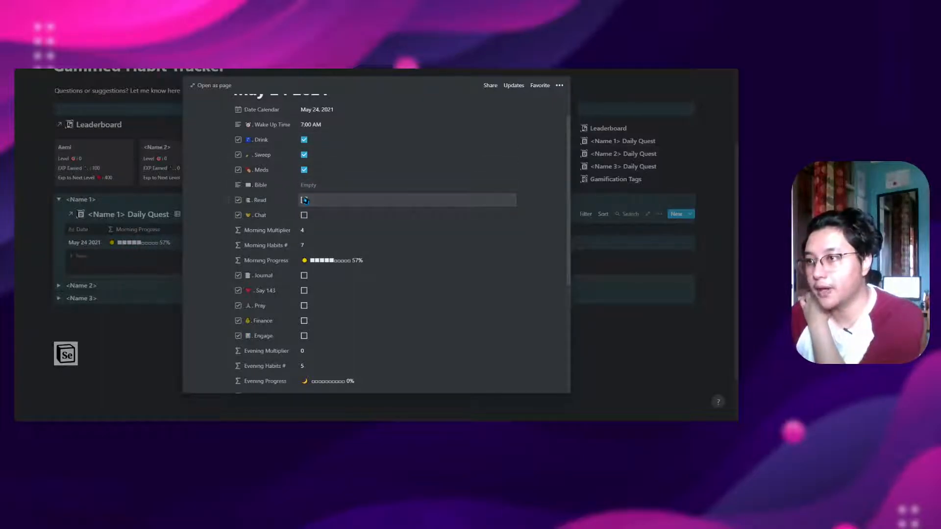
{"action": "left_click", "coordinate": [303, 201]}
{"action": "left_click", "coordinate": [304, 215]}
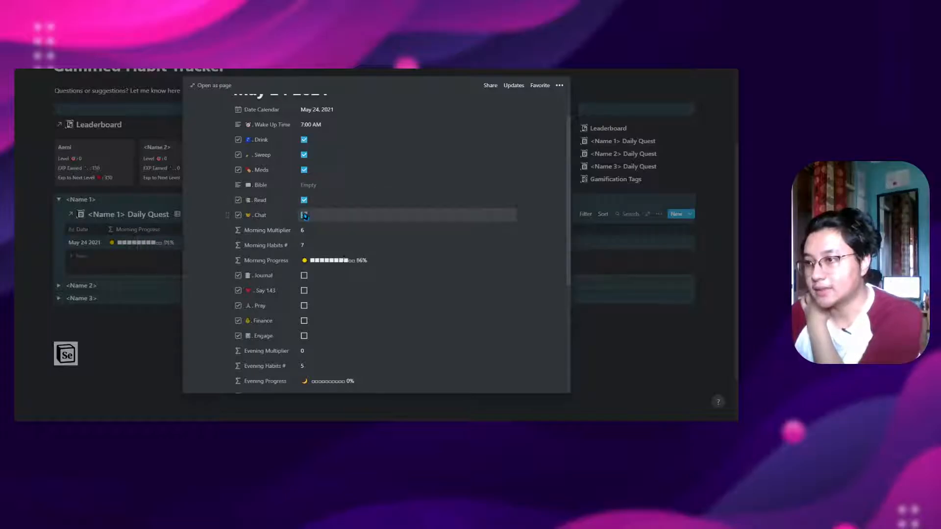
Step: Test the Bible property by entering "sfsd" with Chat and Read unchecked, and mark Read and Chat as done again
{"action": "left_click", "coordinate": [304, 216]}
{"action": "left_click", "coordinate": [304, 200]}
{"action": "left_click", "coordinate": [310, 185]}
{"action": "type", "text": "sfsd"}
{"action": "left_click", "coordinate": [329, 207]}
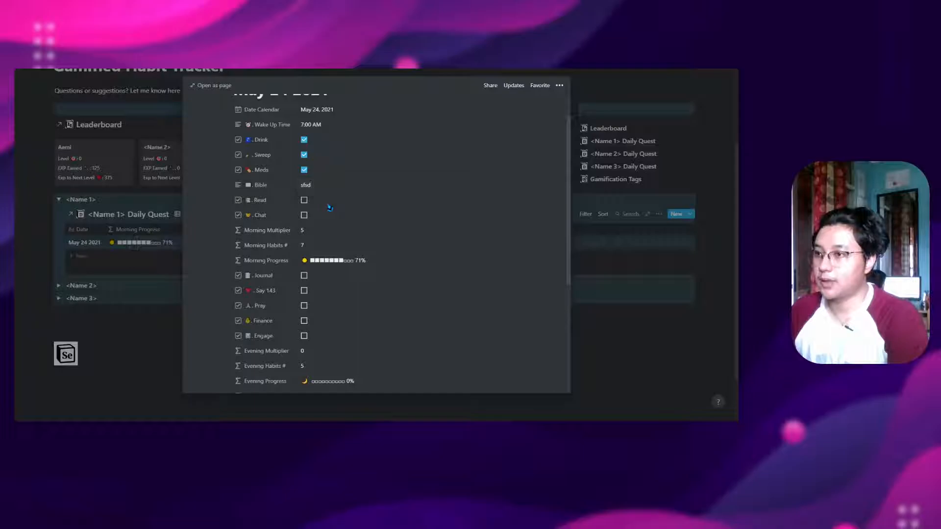
{"action": "left_click", "coordinate": [303, 200]}
{"action": "left_click", "coordinate": [304, 216]}
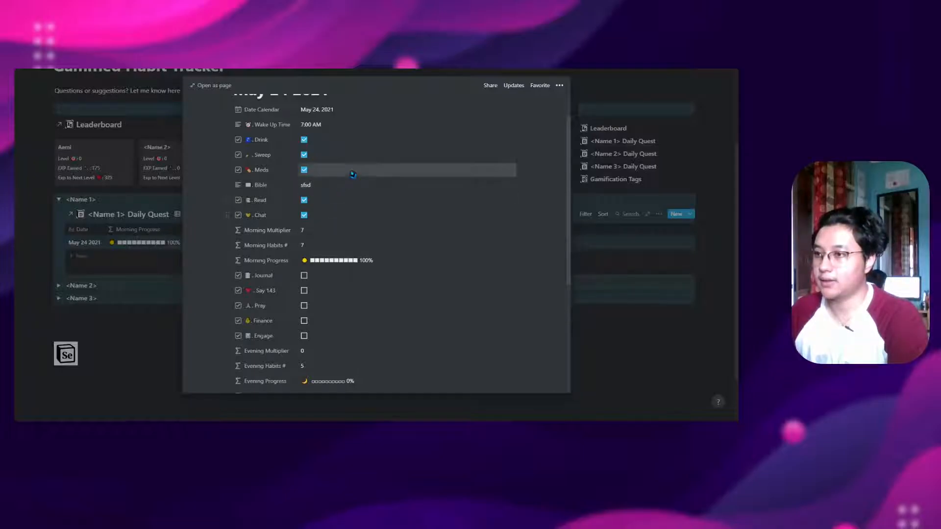
Step: Clear the Bible text and uncheck Chat, Read, Meds, Sweep and Drink to reset the morning habits
{"action": "left_click", "coordinate": [306, 187]}
{"action": "key", "text": "ctrl+a"}
{"action": "key", "text": "BackSpace"}
{"action": "left_click", "coordinate": [304, 215]}
{"action": "left_click", "coordinate": [304, 199]}
{"action": "left_click", "coordinate": [304, 170]}
{"action": "left_click", "coordinate": [303, 155]}
{"action": "left_click", "coordinate": [304, 140]}
Step: Examine the entry's Morning Progress formula and compare it with the Morning Habits # formula
{"action": "left_click", "coordinate": [323, 261]}
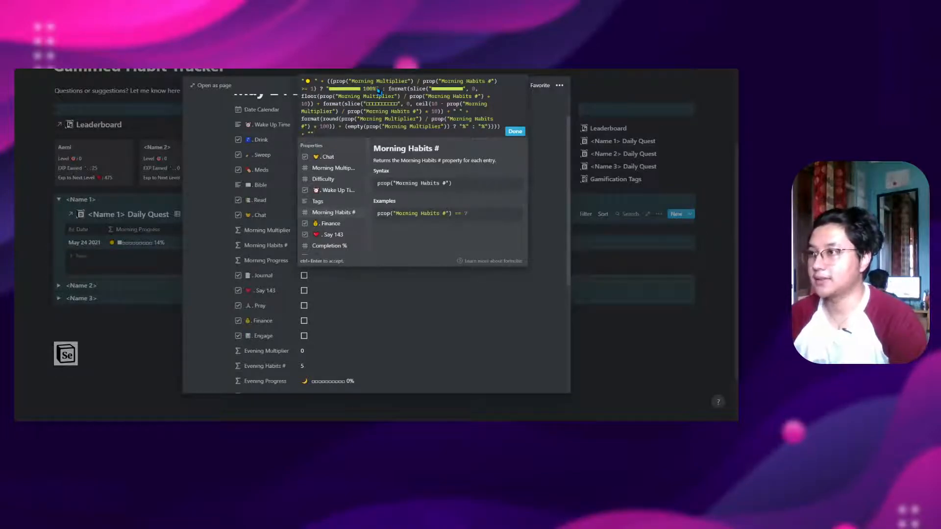
{"action": "left_click", "coordinate": [443, 307]}
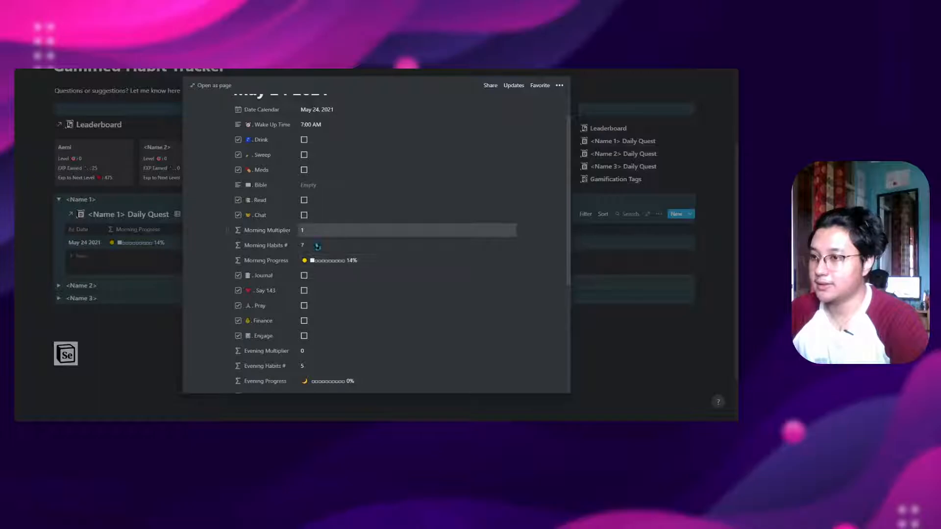
{"action": "left_click", "coordinate": [318, 245]}
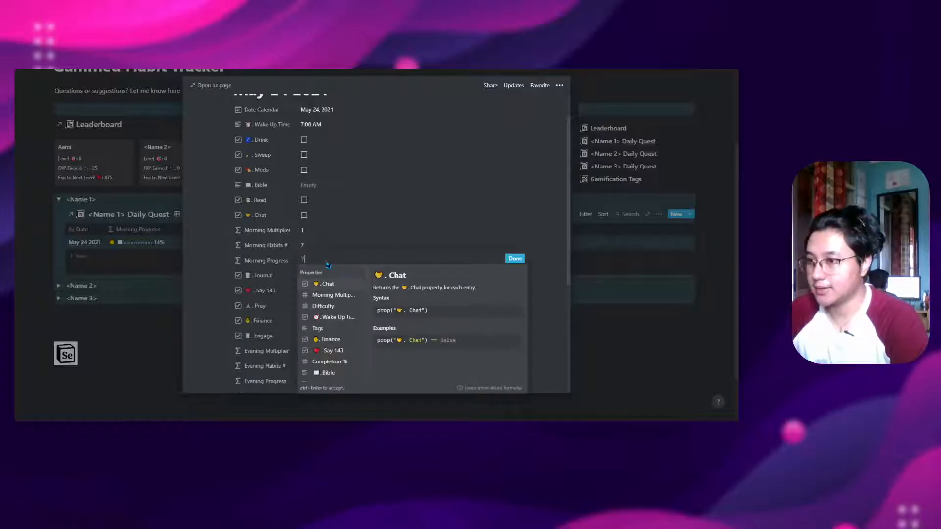
{"action": "left_click", "coordinate": [423, 220]}
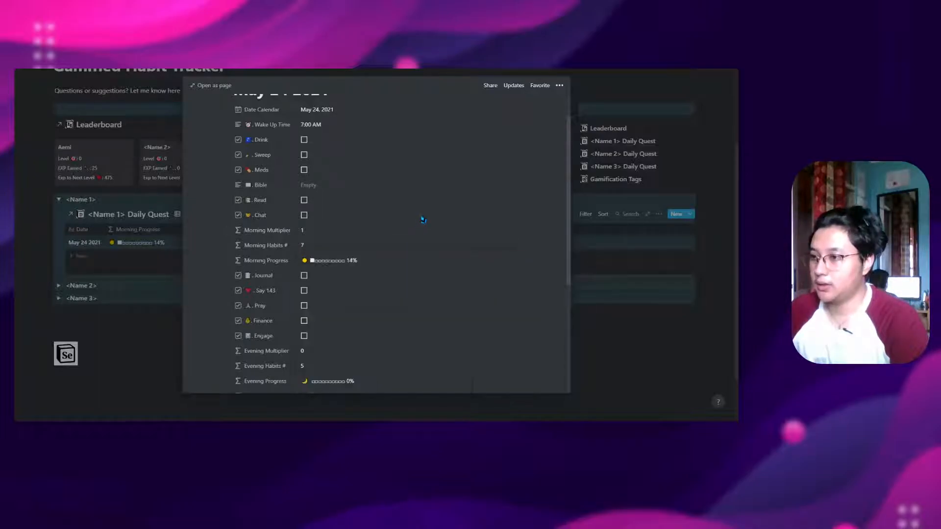
Step: Reopen the Morning Progress formula, calculate 1/7 in Calculator to follow its ratio, and close both
{"action": "left_click", "coordinate": [331, 261]}
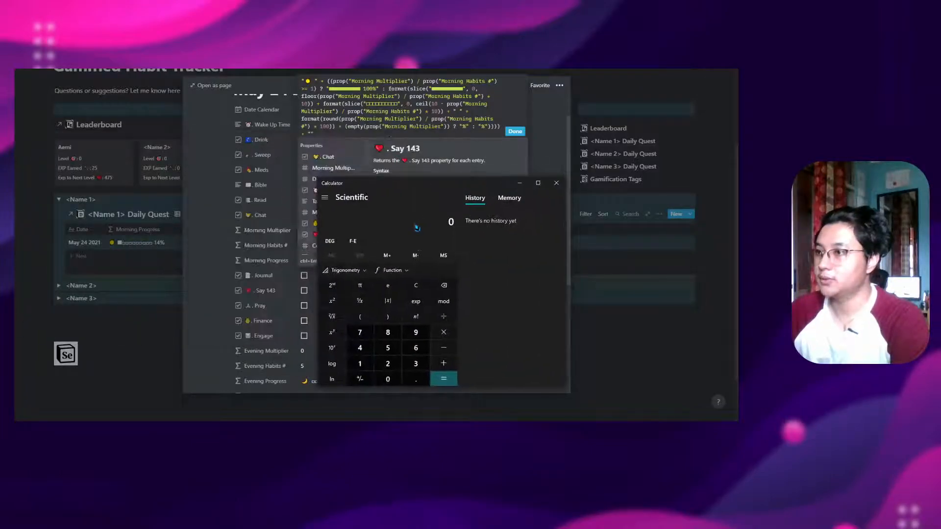
{"action": "type", "text": "1/7"}
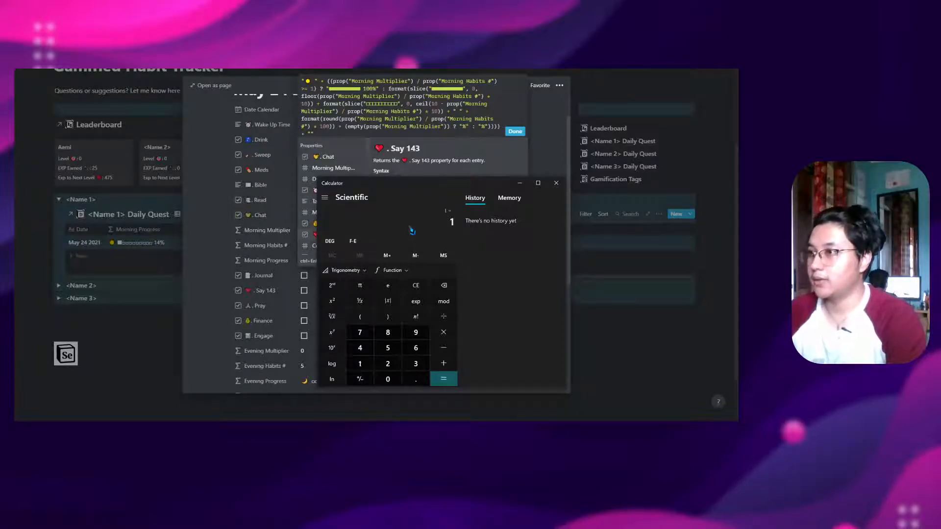
{"action": "key", "text": "Return"}
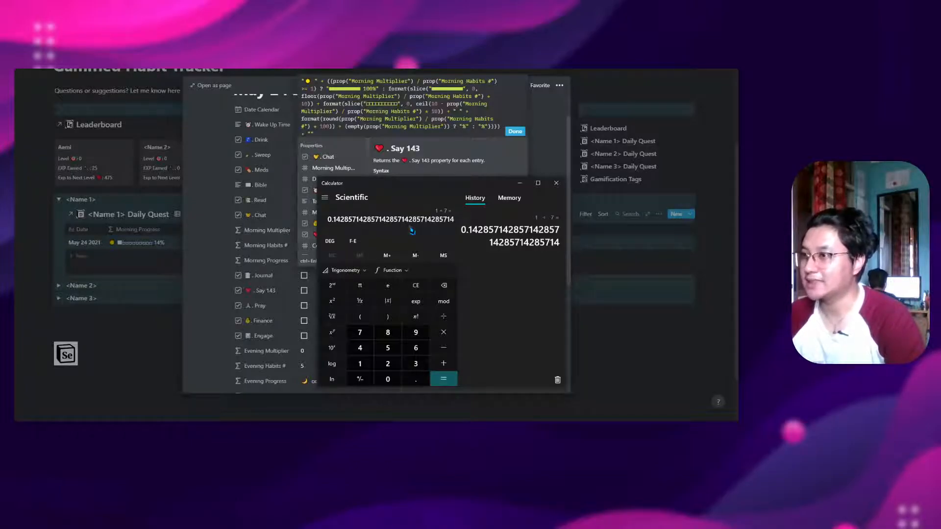
{"action": "left_click", "coordinate": [557, 183]}
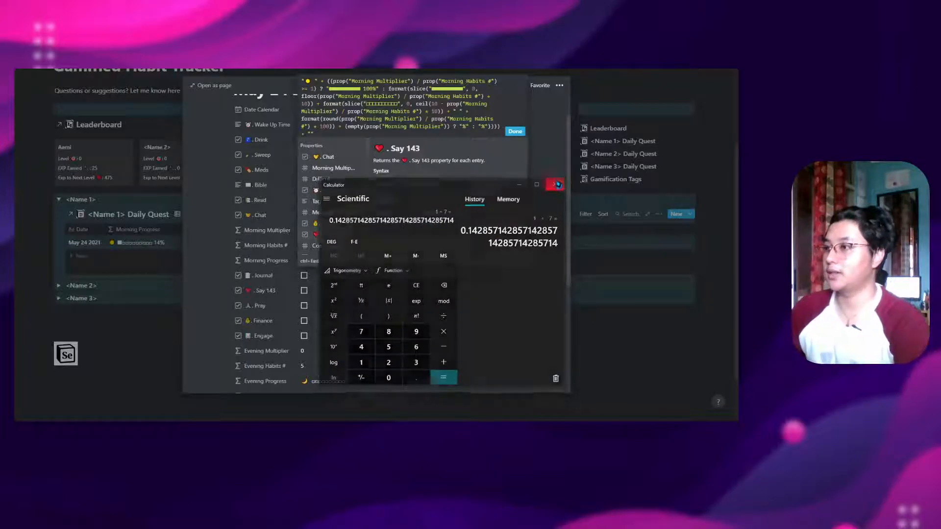
{"action": "left_click", "coordinate": [514, 131]}
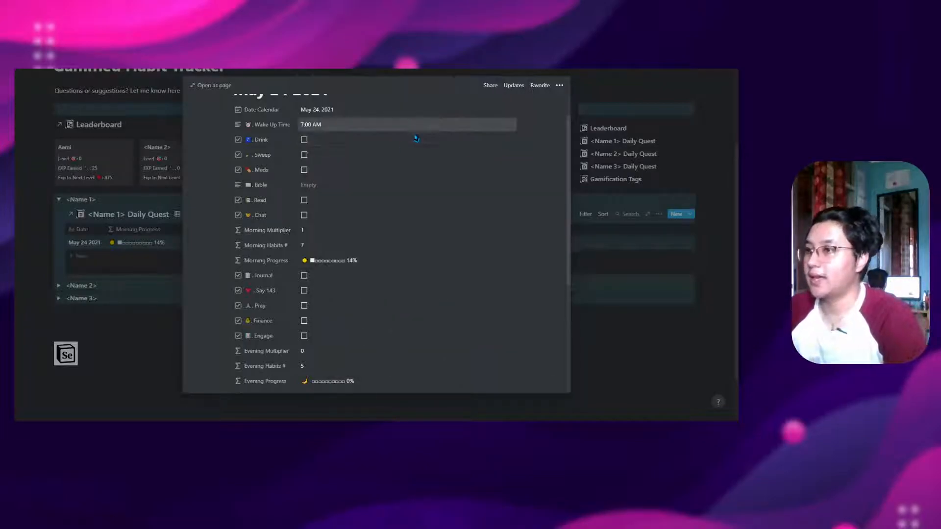
Step: Bring up the notion.vip formulas reference beside the Morning Progress formula and look up the format function
{"action": "left_click", "coordinate": [328, 265]}
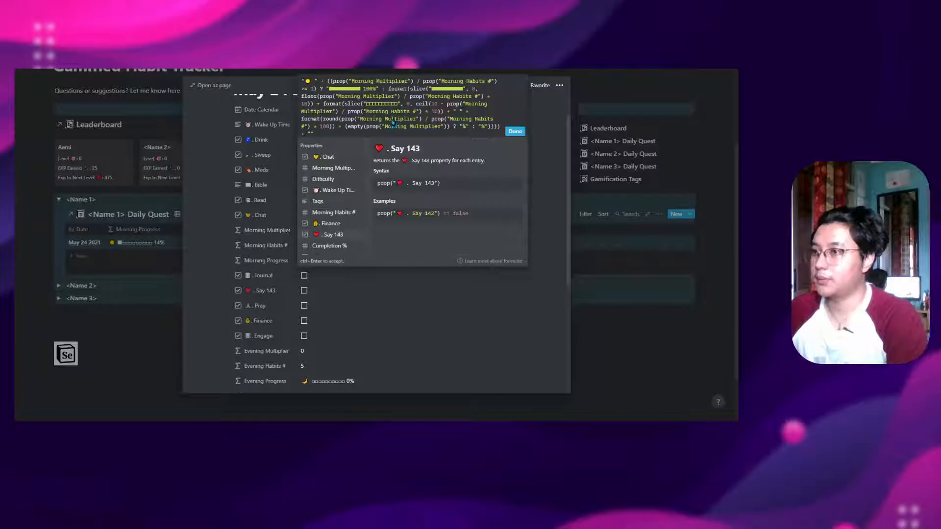
{"action": "left_click", "coordinate": [151, 428]}
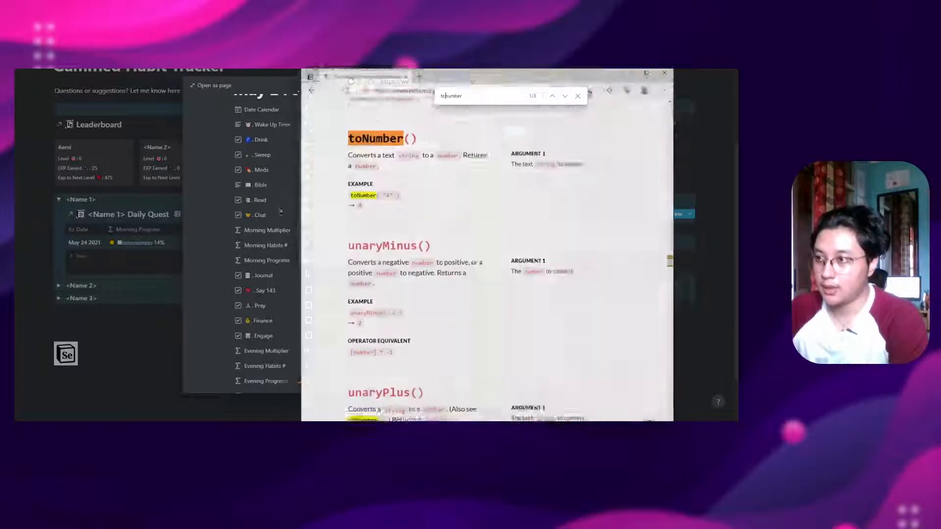
{"action": "left_click_drag", "start_coordinate": [475, 74], "coordinate": [395, 159]}
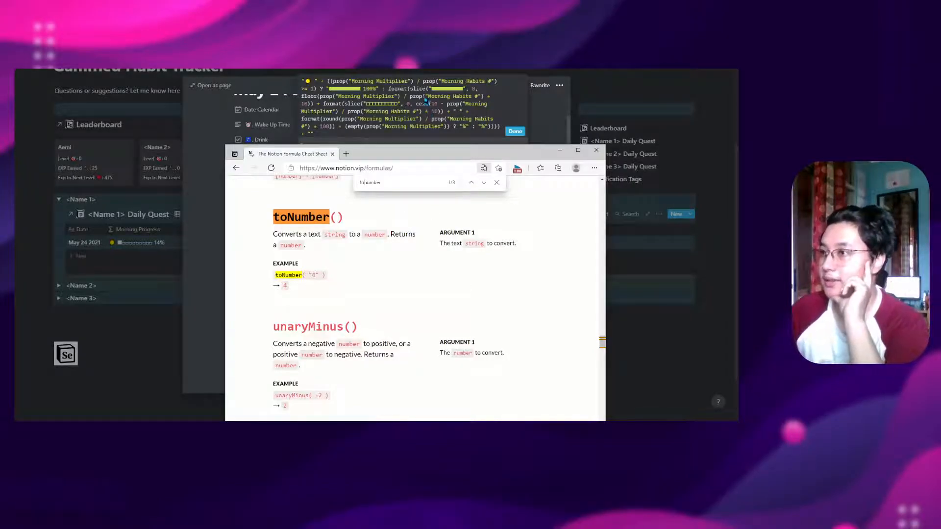
{"action": "key", "text": "ctrl+f"}
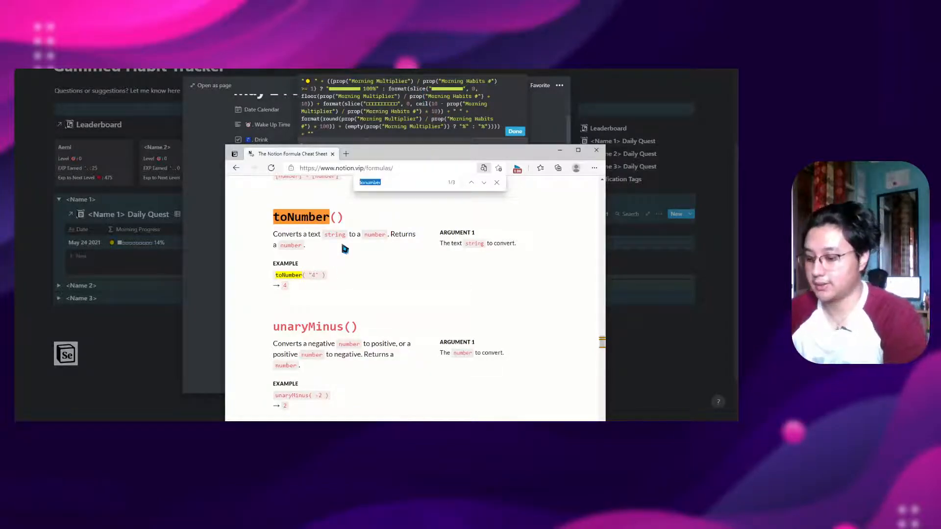
{"action": "type", "text": "format"}
{"action": "key", "text": "Return"}
{"action": "key", "text": "Return"}
{"action": "key", "text": "Return"}
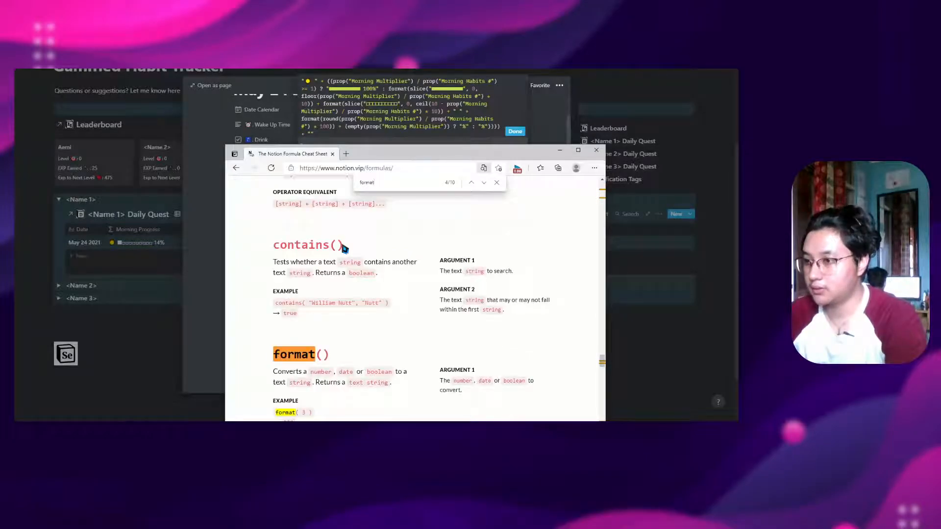
{"action": "key", "text": "Return"}
{"action": "scroll", "coordinate": [351, 319], "scroll_direction": "down", "scroll_amount": 1}
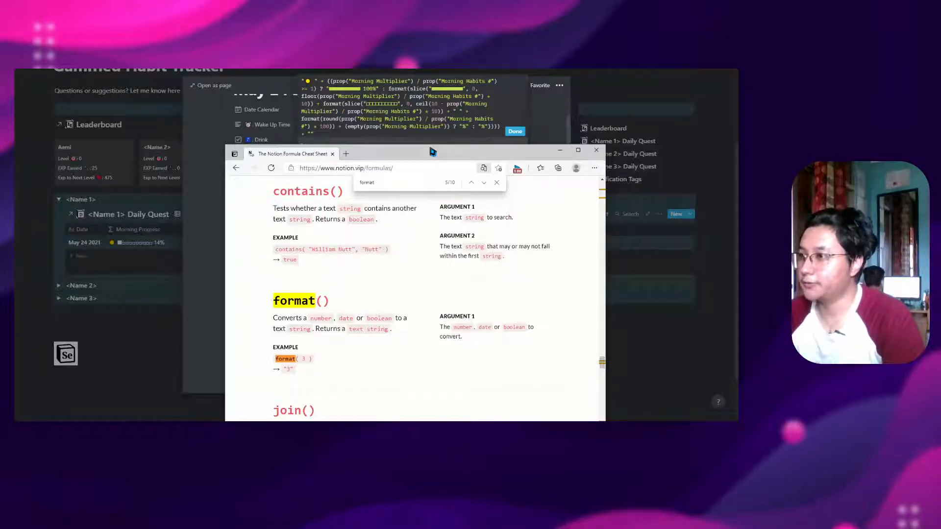
Step: Look up the slice function in the notion.vip formulas reference and read its description and arguments
{"action": "key", "text": "BackSpace"}
{"action": "key", "text": "BackSpace"}
{"action": "key", "text": "BackSpace"}
{"action": "key", "text": "BackSpace"}
{"action": "key", "text": "BackSpace"}
{"action": "key", "text": "BackSpace"}
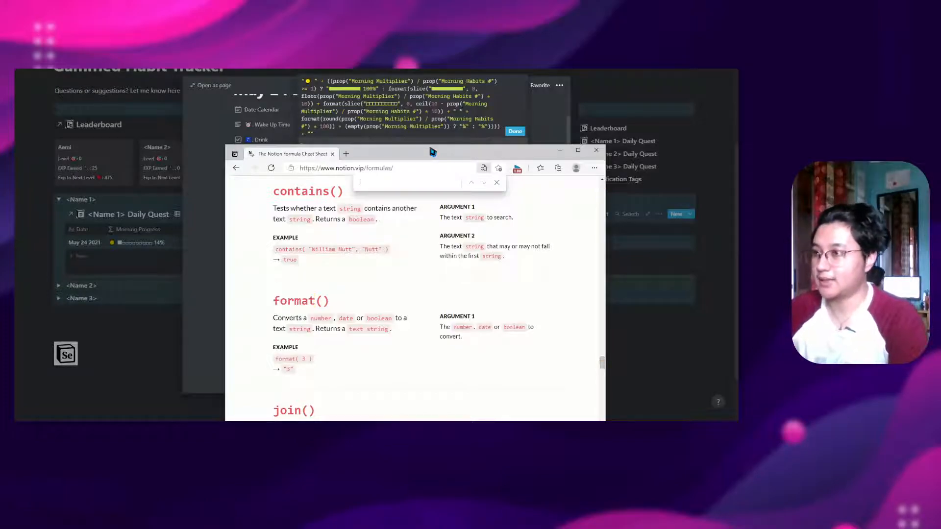
{"action": "type", "text": "slice"}
{"action": "key", "text": "Return"}
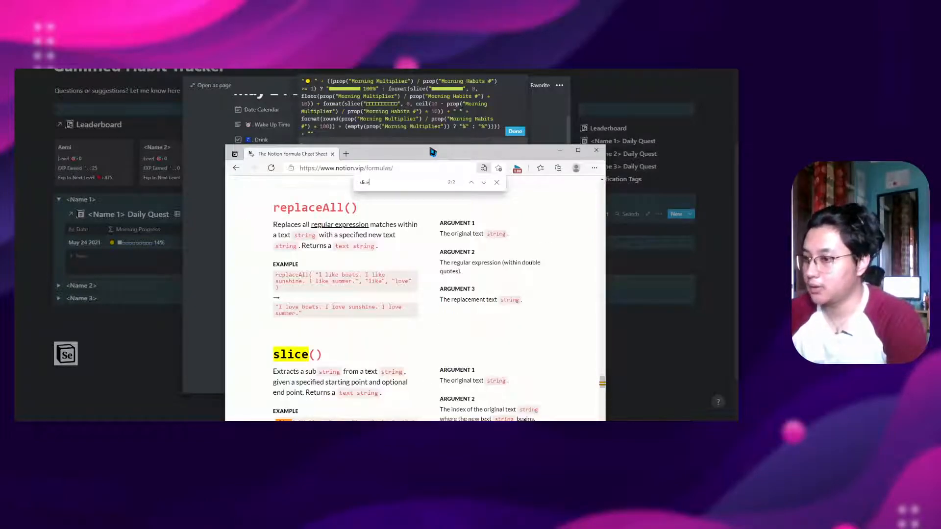
{"action": "scroll", "coordinate": [390, 304], "scroll_direction": "down", "scroll_amount": 2}
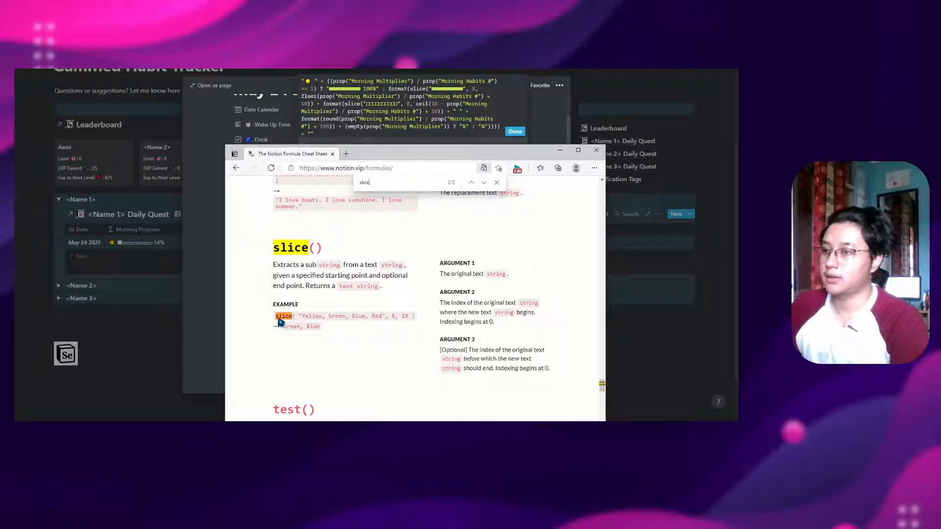
Step: Select the full slice example with "Yellow, Green, Blue, Red", 8, 19 in the reference
{"action": "left_click_drag", "start_coordinate": [281, 319], "coordinate": [414, 322]}
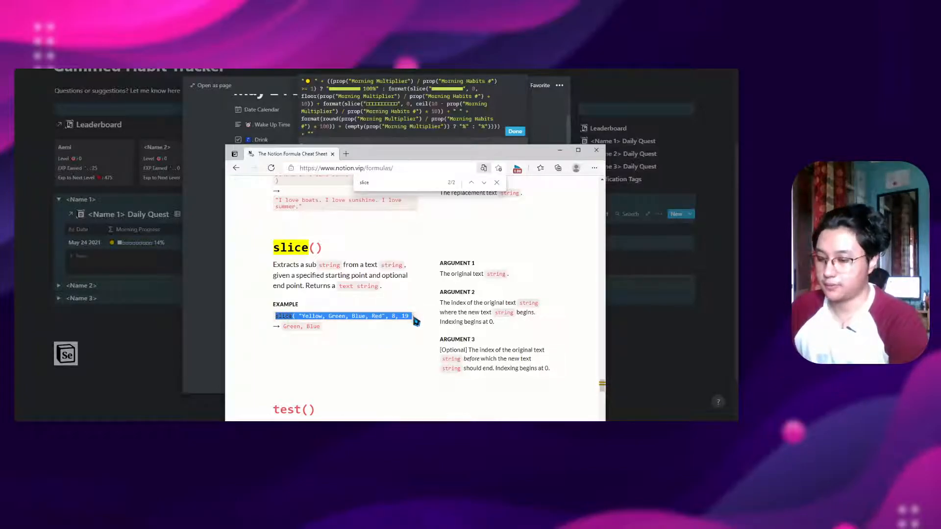
{"action": "left_click", "coordinate": [417, 322]}
{"action": "key", "text": "ctrl+a"}
{"action": "triple_click", "coordinate": [416, 318]}
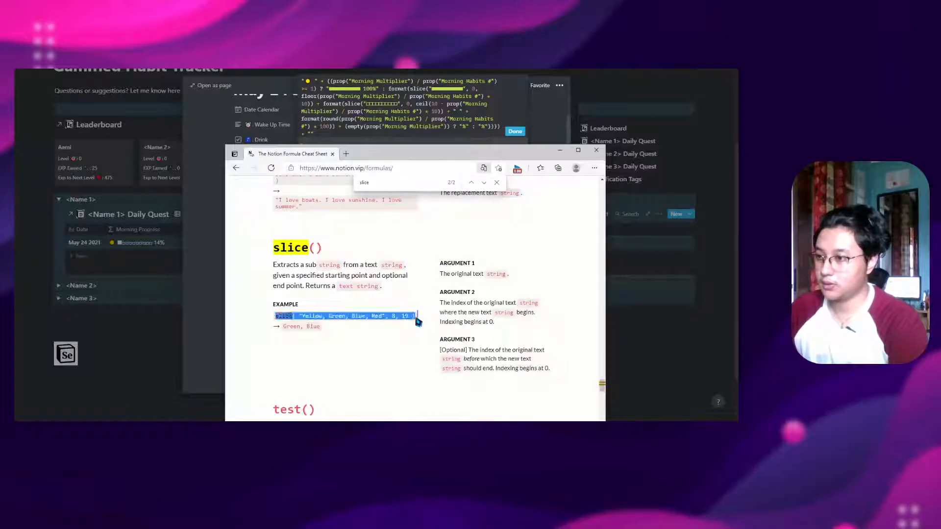
Step: Switch to the Small Ideas page and start a new empty line below the checklist
{"action": "left_click", "coordinate": [96, 428]}
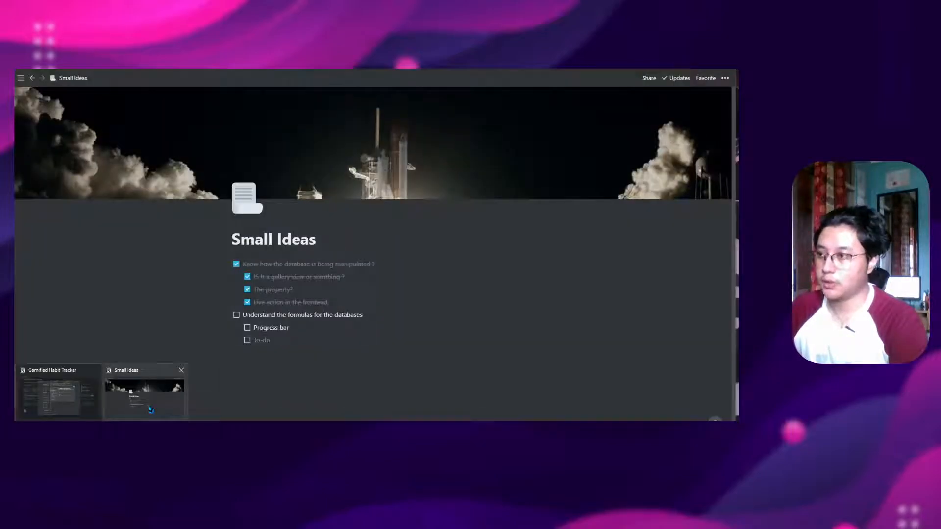
{"action": "left_click", "coordinate": [149, 408]}
{"action": "left_click", "coordinate": [341, 381]}
{"action": "scroll", "coordinate": [340, 380], "scroll_direction": "down", "scroll_amount": 1}
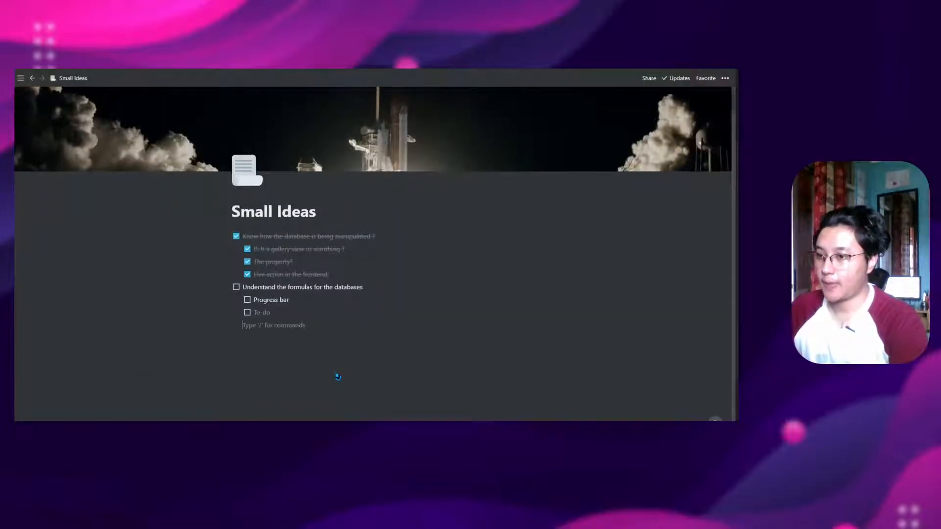
Step: Search the insertable block types for "arit", "form" and "math"
{"action": "type", "text": "/"}
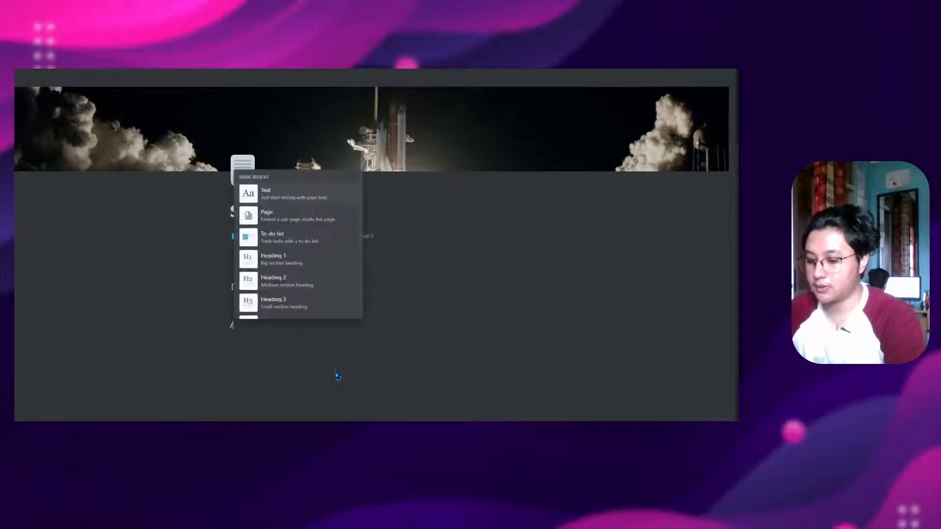
{"action": "type", "text": "ari"}
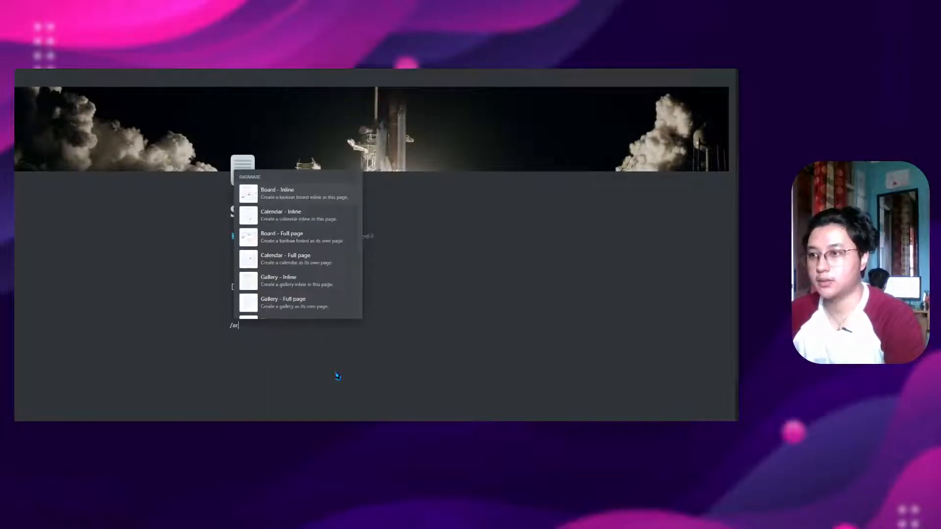
{"action": "type", "text": "t"}
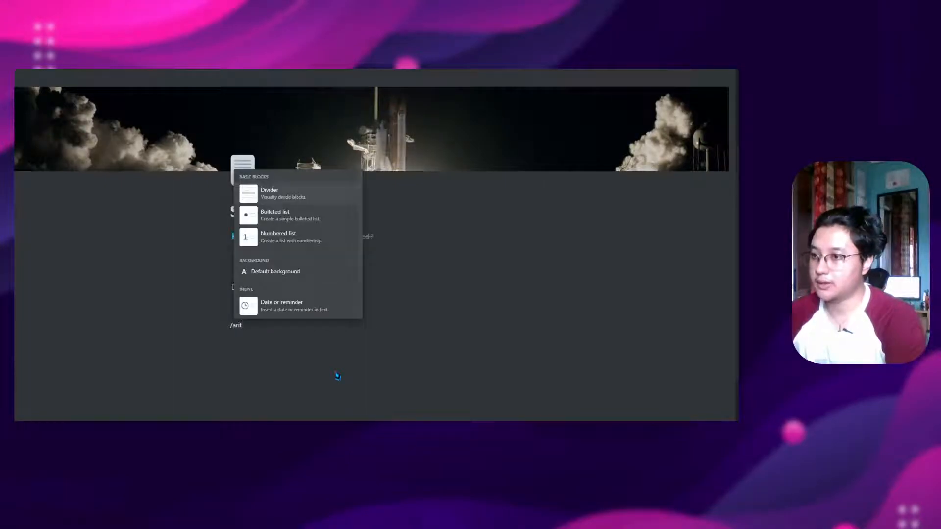
{"action": "key", "text": "BackSpace"}
{"action": "key", "text": "BackSpace"}
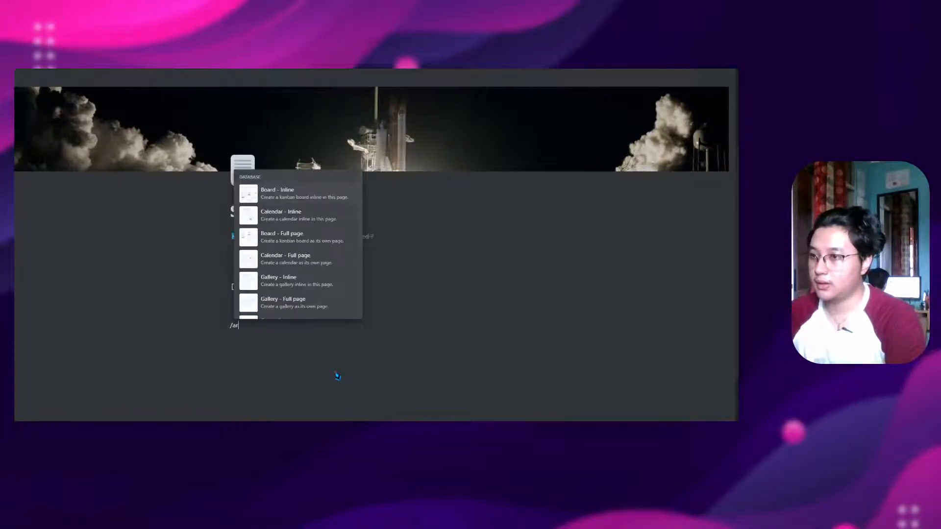
{"action": "key", "text": "BackSpace"}
{"action": "key", "text": "BackSpace"}
{"action": "type", "text": "form"}
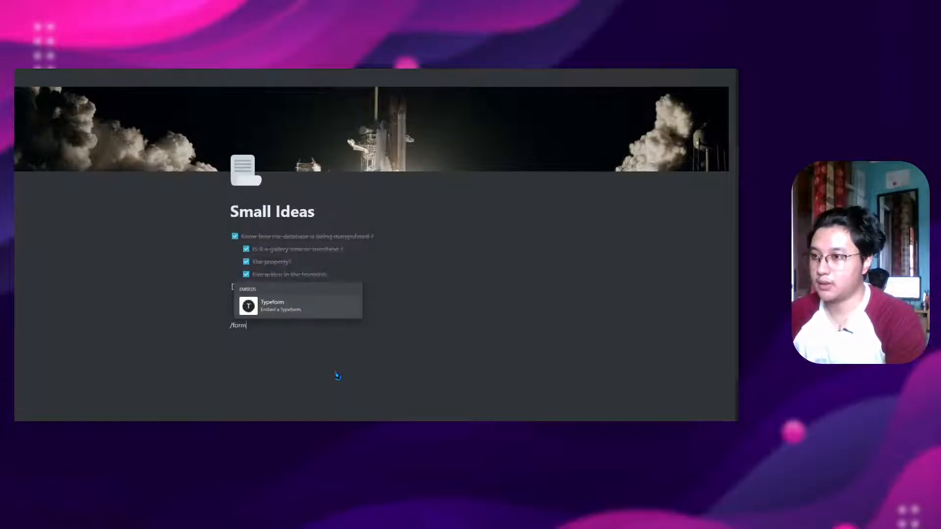
{"action": "key", "text": "BackSpace"}
{"action": "key", "text": "BackSpace"}
{"action": "key", "text": "BackSpace"}
{"action": "key", "text": "BackSpace"}
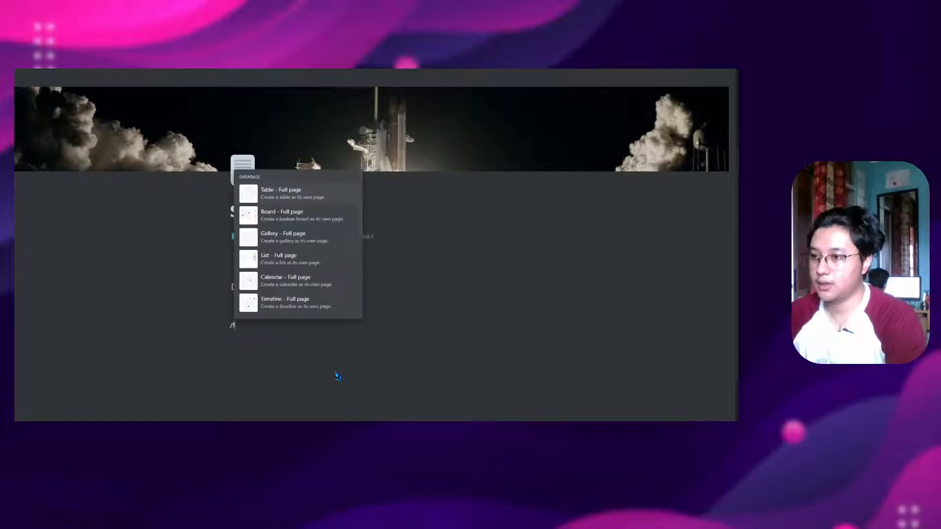
{"action": "type", "text": "math"}
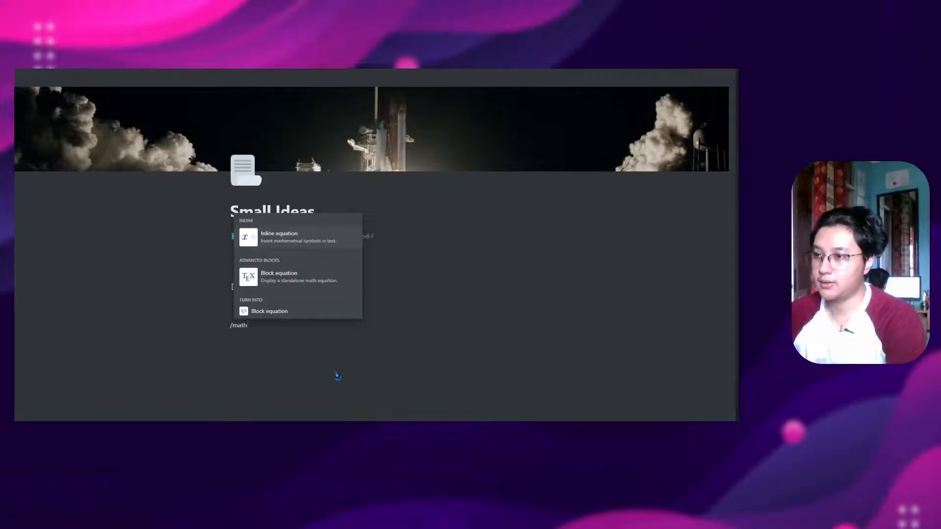
{"action": "key", "text": "BackSpace"}
{"action": "key", "text": "BackSpace"}
{"action": "key", "text": "BackSpace"}
{"action": "key", "text": "BackSpace"}
{"action": "key", "text": "BackSpace"}
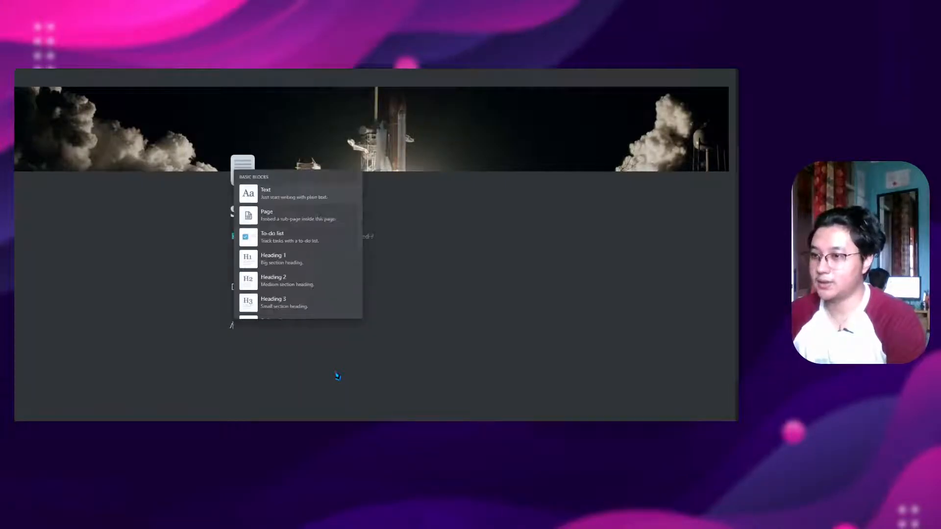
Step: Insert an inline table below the checklist and change its Tags property type to Formula
{"action": "type", "text": "/table"}
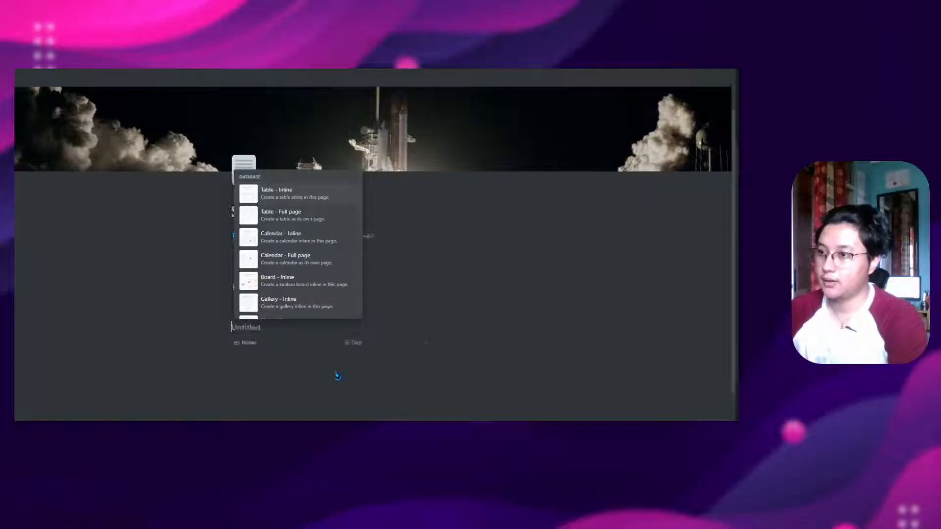
{"action": "key", "text": "Return"}
{"action": "left_click", "coordinate": [356, 342]}
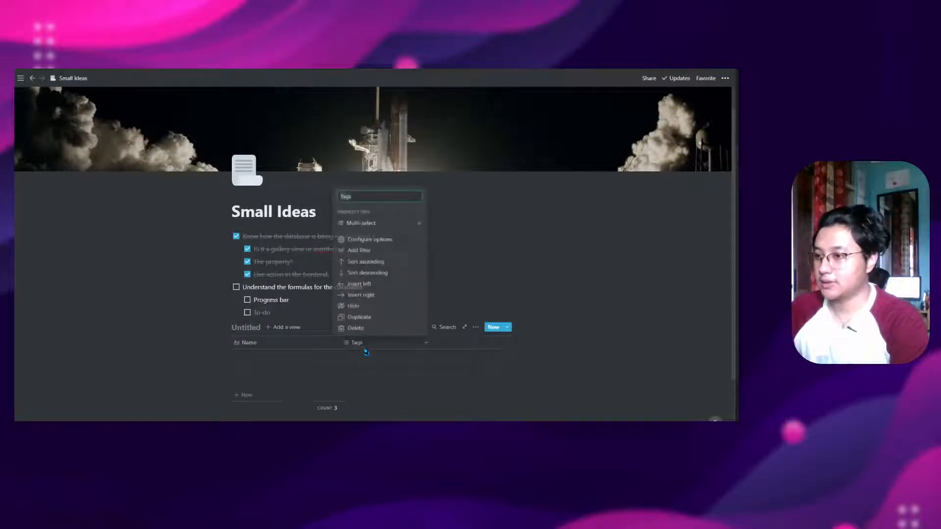
{"action": "mouse_move", "coordinate": [409, 225]}
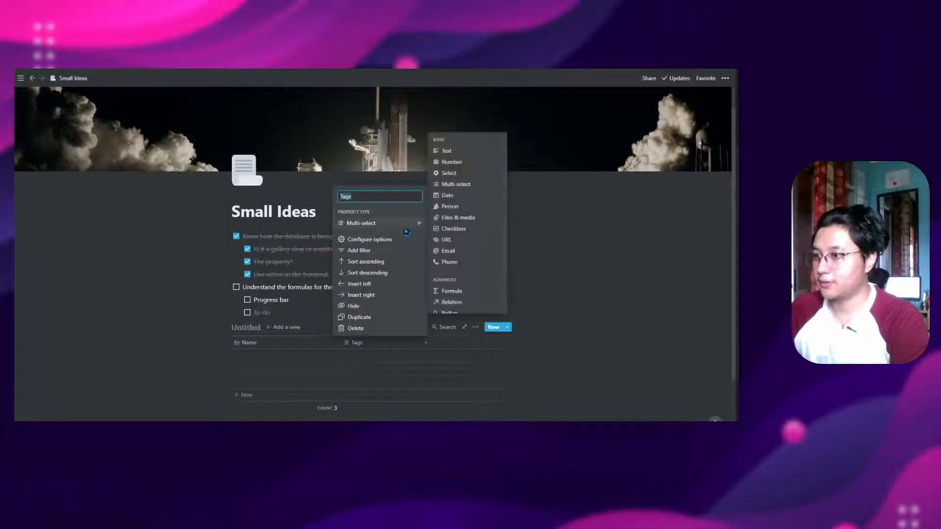
{"action": "left_click", "coordinate": [447, 291]}
Step: Try to set the Tags formula to slice( "Yellow, Green, Blue, Red", 8, 19 ) from the table's first row
{"action": "left_click", "coordinate": [371, 361]}
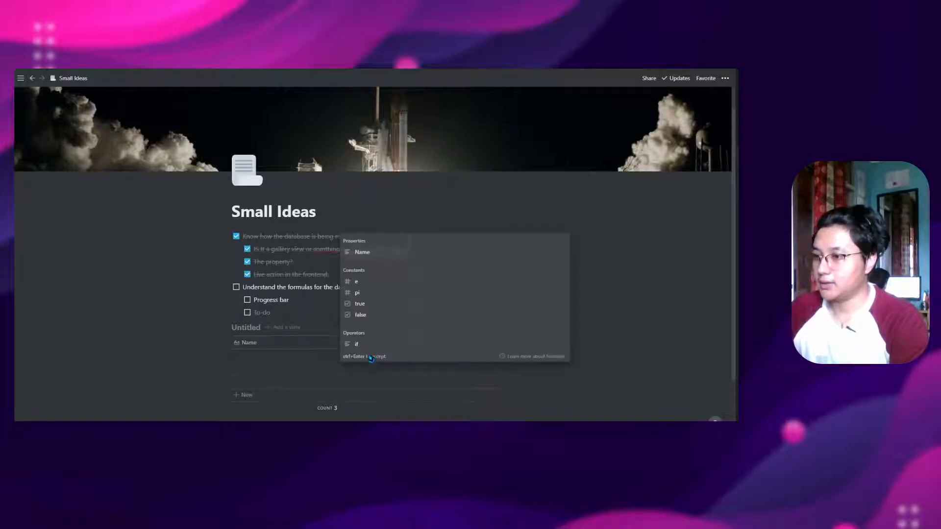
{"action": "type", "text": "slice( \"Yellow, Green, Blue, Red\", 0, 19 )"}
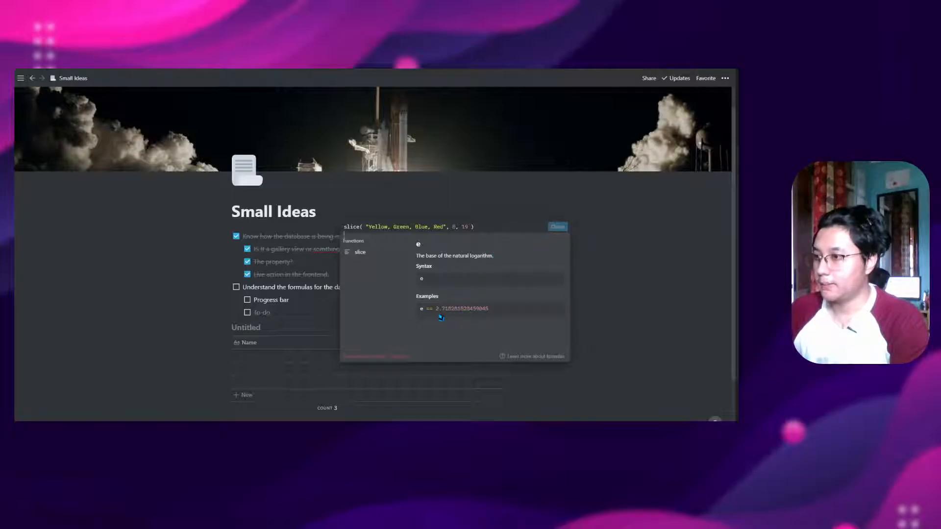
{"action": "left_click", "coordinate": [558, 227]}
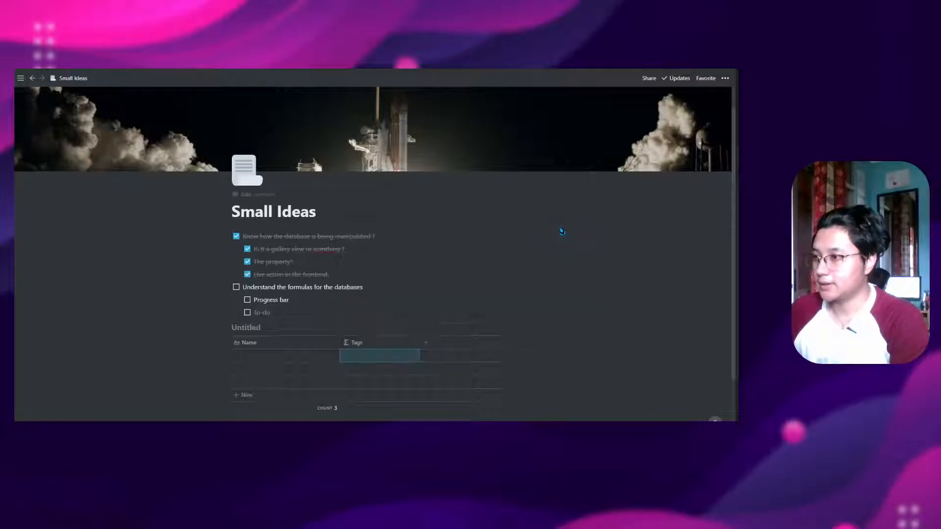
{"action": "left_click", "coordinate": [361, 362]}
{"action": "key", "text": "Escape"}
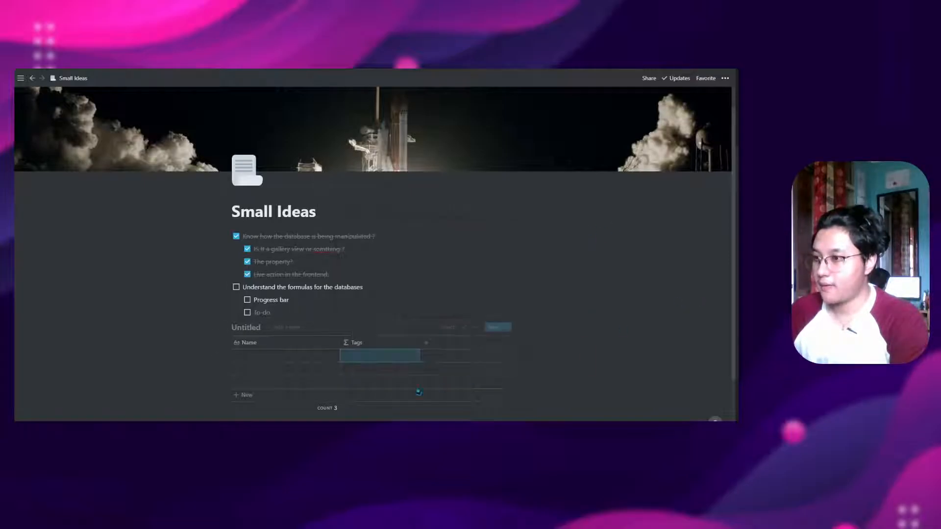
Step: Reselect Formula as the Tags property type and enter slice( "Yellow, Green, Blue, Red", 8, 19 ) again in the first row
{"action": "left_click", "coordinate": [380, 346]}
{"action": "left_click", "coordinate": [411, 223]}
{"action": "left_click", "coordinate": [453, 290]}
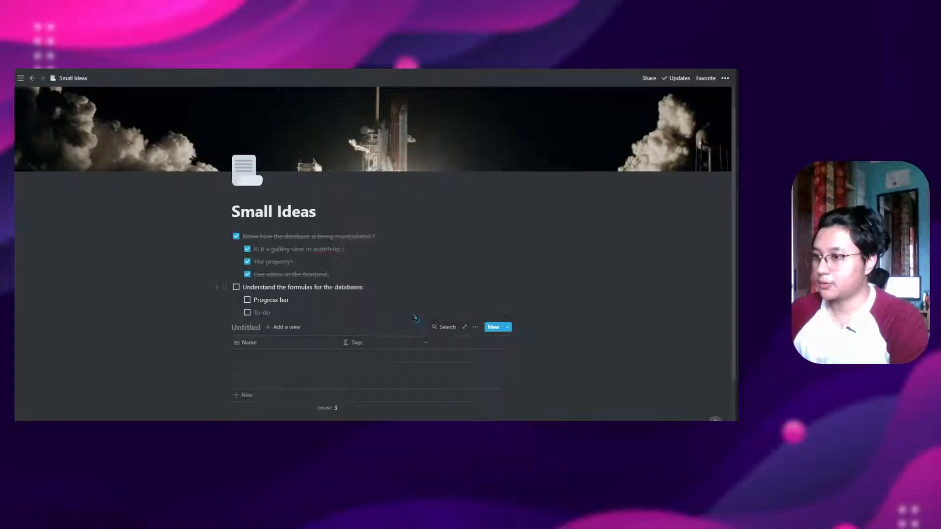
{"action": "left_click", "coordinate": [365, 357]}
{"action": "type", "text": "slice( \"Yellow, Green, Blue, Red\", 0, 19 )"}
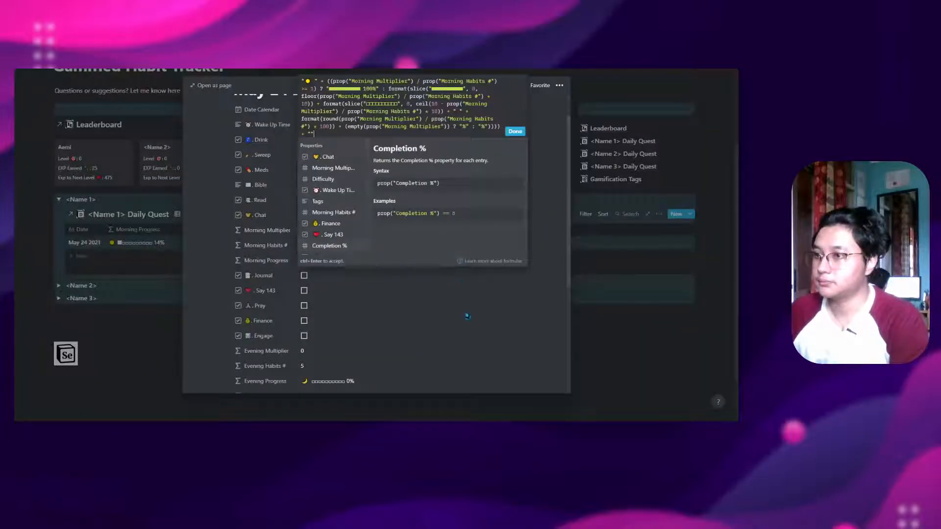
Step: Close the Morning Progress formula in the habit tracker and name the first row of the Small Ideas table "asdfas"
{"action": "left_click", "coordinate": [648, 335]}
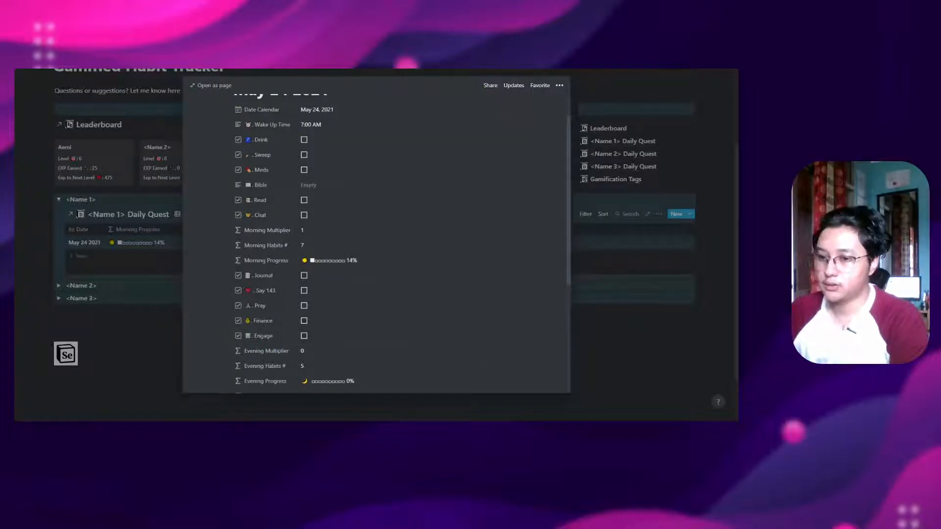
{"action": "mouse_move", "coordinate": [73, 427]}
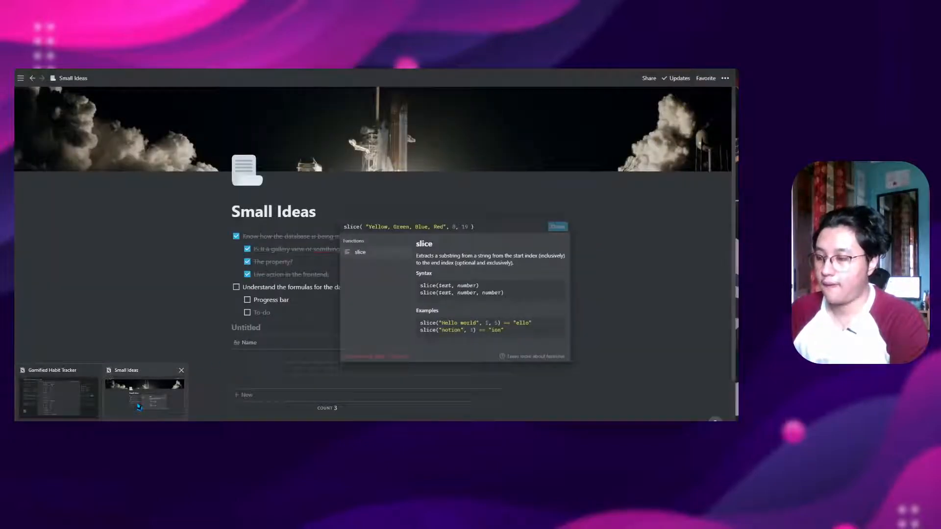
{"action": "left_click", "coordinate": [139, 408]}
{"action": "left_click", "coordinate": [261, 364]}
{"action": "left_click", "coordinate": [262, 361]}
{"action": "type", "text": "asdfas"}
{"action": "left_click", "coordinate": [296, 388]}
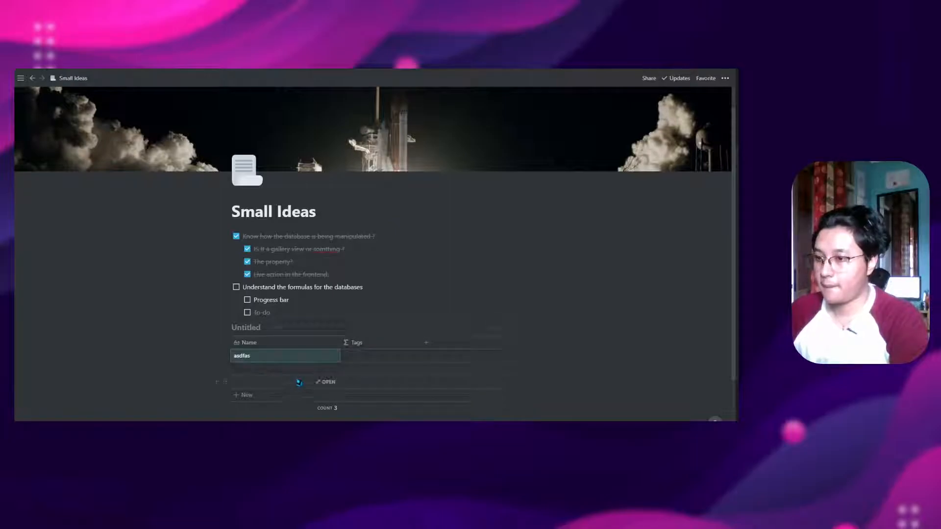
Step: Open the asdfas row as a page and enter slice( "Yellow, Green, Blue, Red", 8, 19 ) in its Tags formula
{"action": "left_click", "coordinate": [325, 356]}
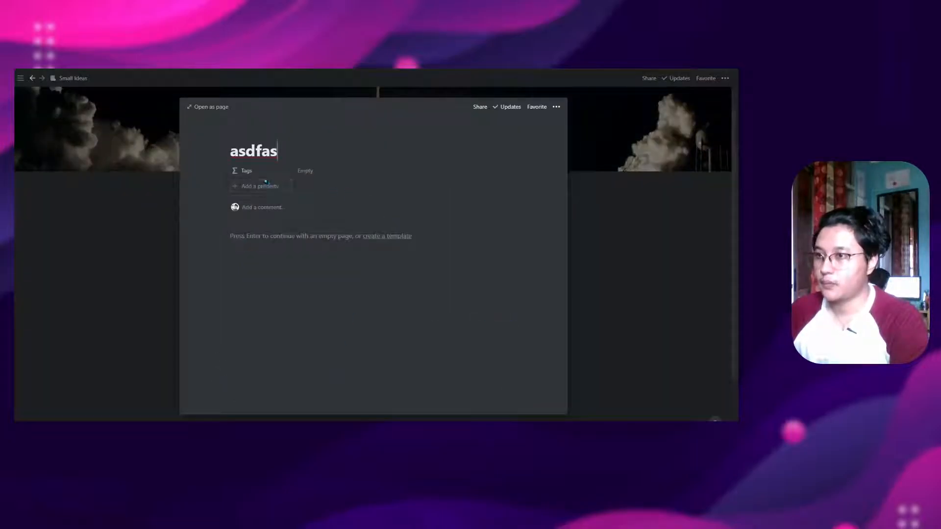
{"action": "left_click", "coordinate": [313, 172]}
{"action": "type", "text": "slice( \"Yellow, Green, Blue, Red\", 8, 19 )"}
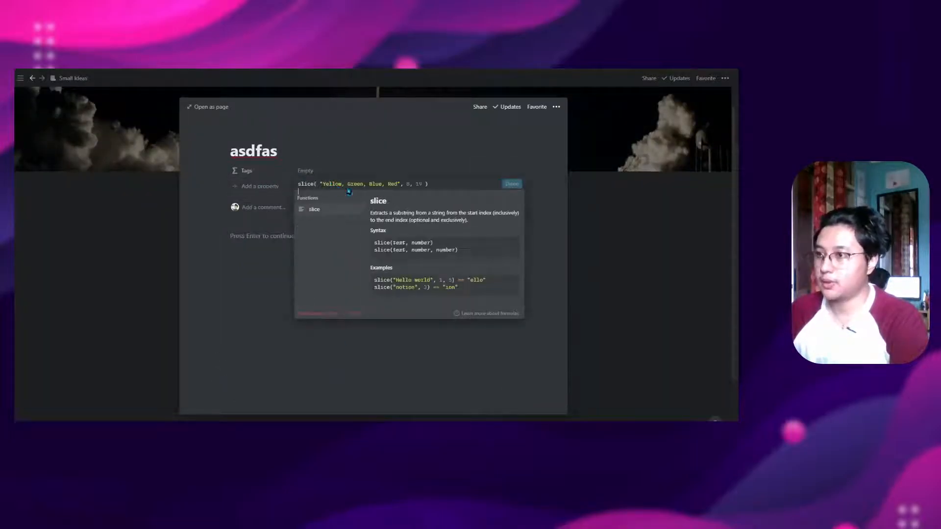
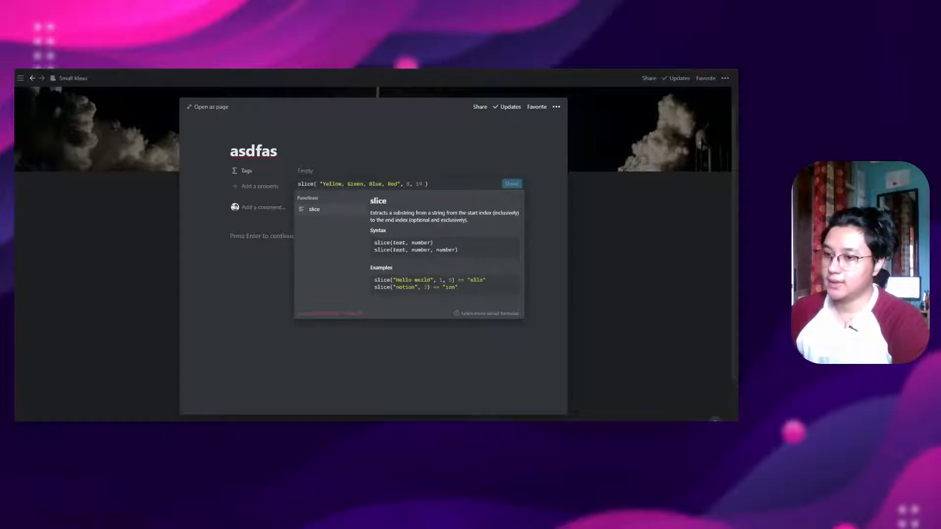
Step: Reread the slice description and the example's 8, 19 arguments in the notion.vip reference, and return to the Tags formula
{"action": "left_click", "coordinate": [118, 428]}
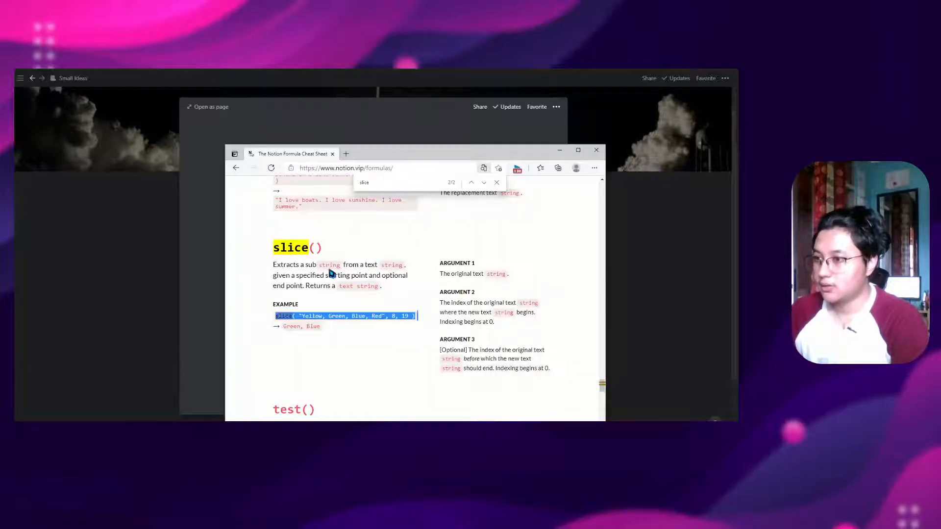
{"action": "left_click", "coordinate": [330, 273]}
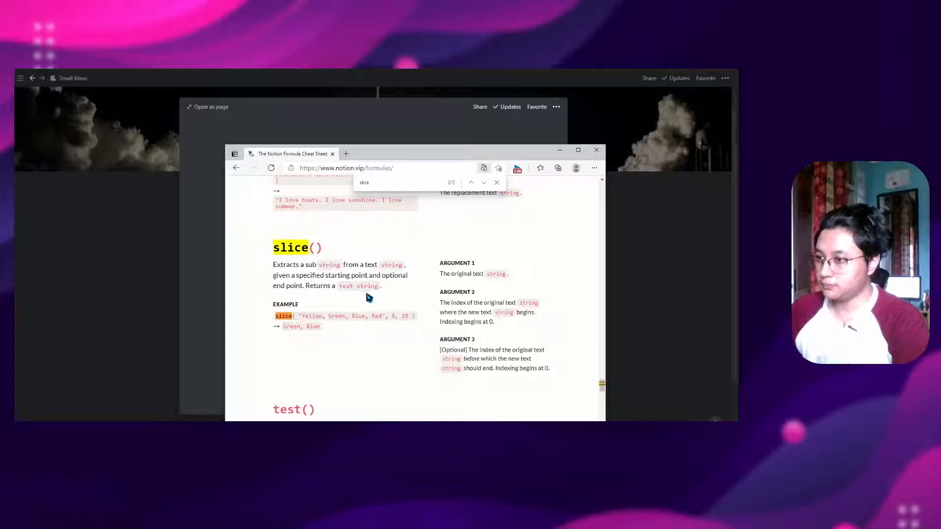
{"action": "left_click", "coordinate": [559, 150]}
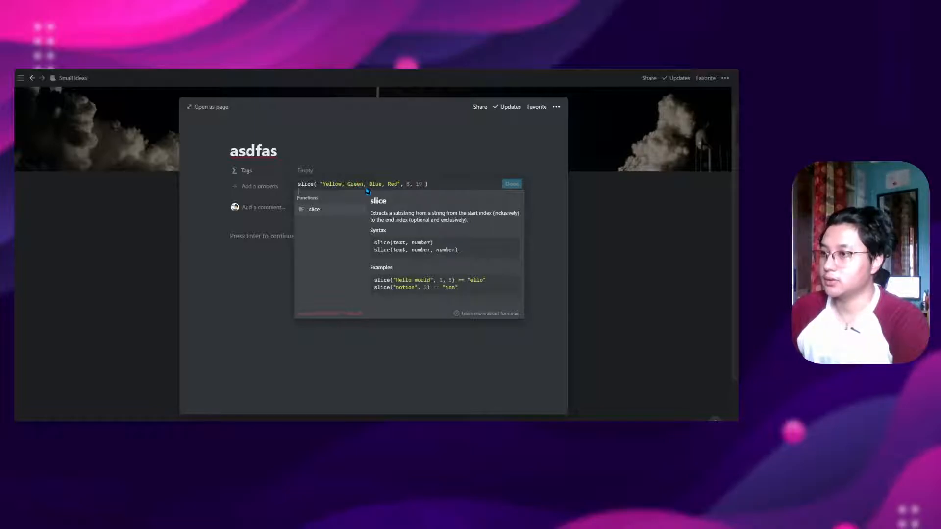
{"action": "left_click", "coordinate": [206, 455]}
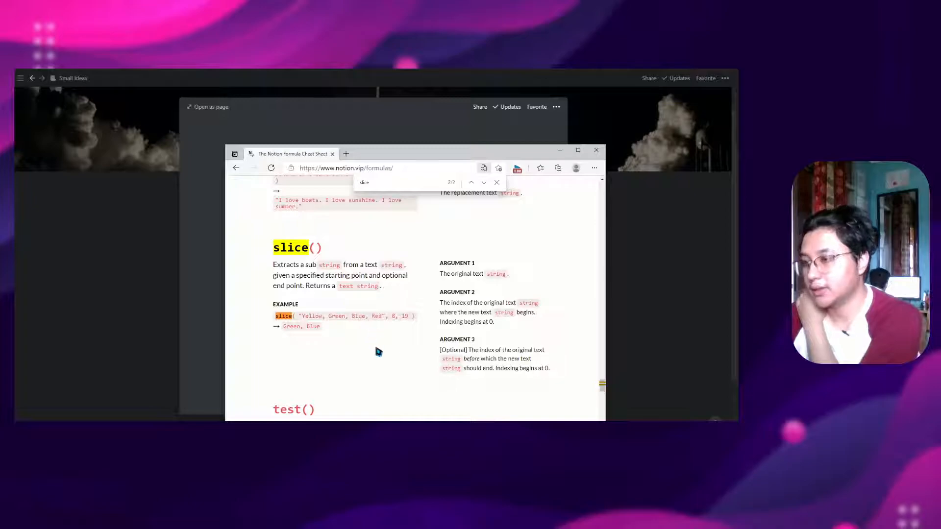
{"action": "left_click_drag", "start_coordinate": [391, 316], "coordinate": [415, 319]}
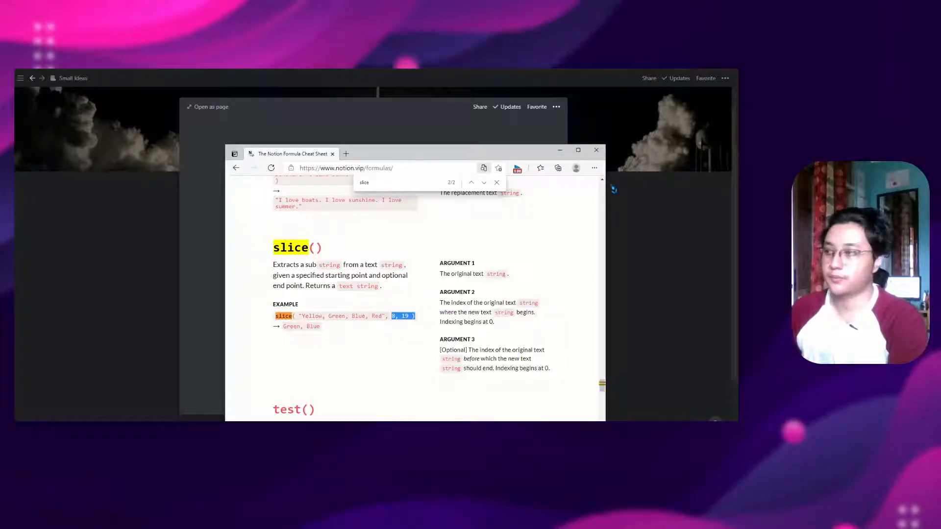
{"action": "left_click", "coordinate": [560, 150]}
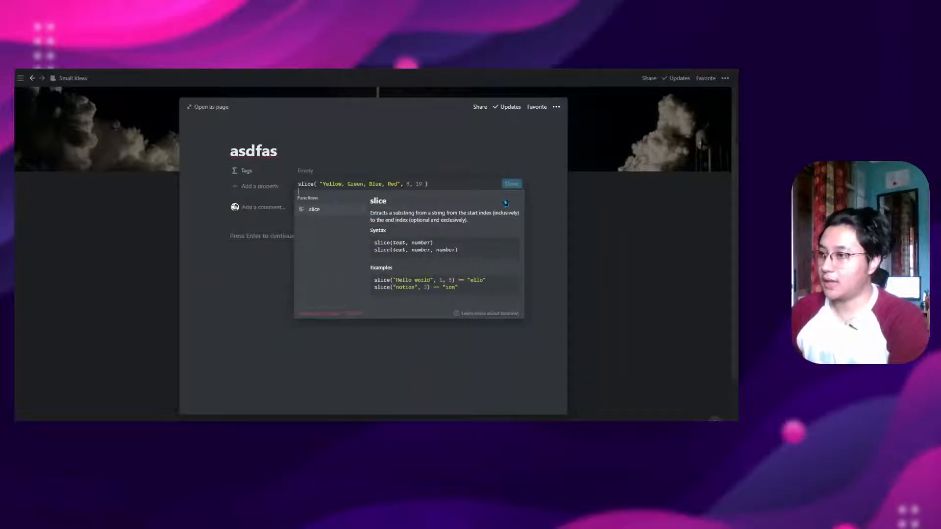
{"action": "left_click", "coordinate": [447, 185]}
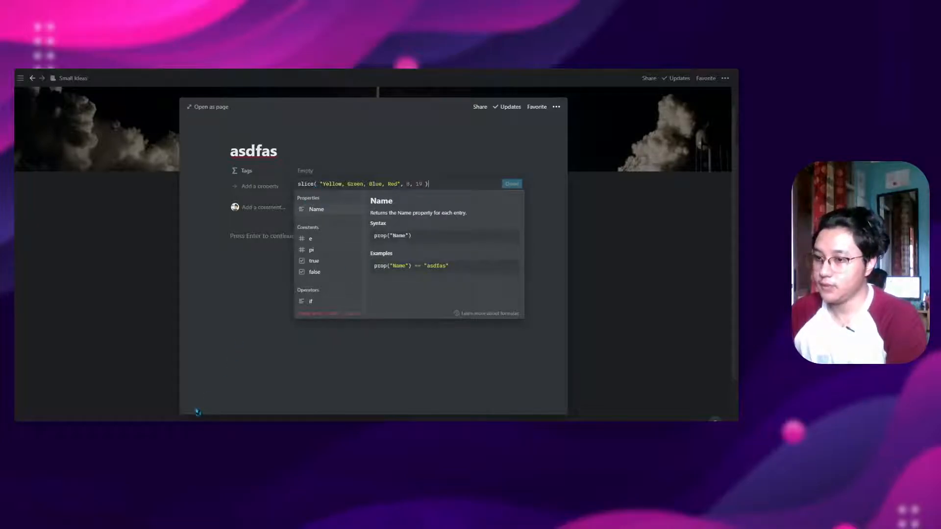
Step: Switch back to the May 24 2021 entry in the Gamified Habit Tracker and reopen its Morning Progress formula
{"action": "mouse_move", "coordinate": [93, 425]}
{"action": "left_click", "coordinate": [82, 393]}
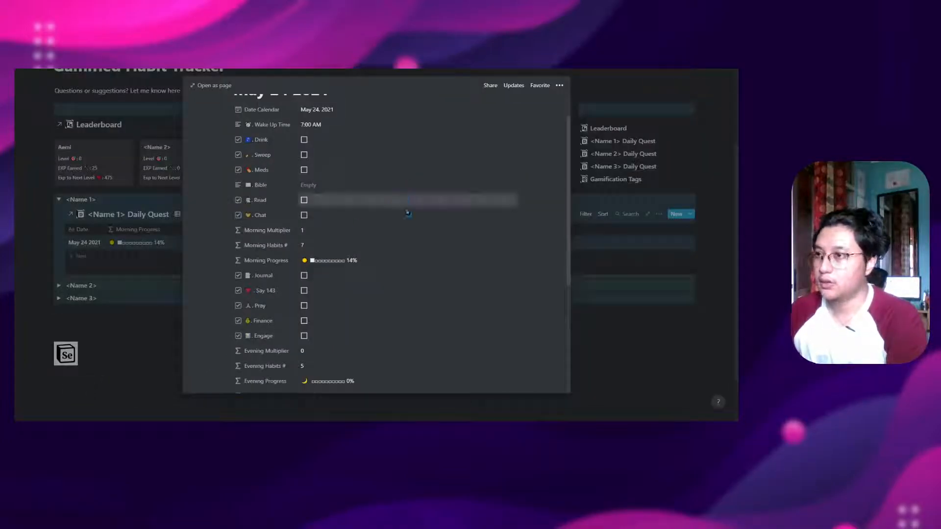
{"action": "scroll", "coordinate": [394, 245], "scroll_direction": "up", "scroll_amount": 1}
{"action": "scroll", "coordinate": [377, 284], "scroll_direction": "down", "scroll_amount": 2}
{"action": "left_click", "coordinate": [342, 221]}
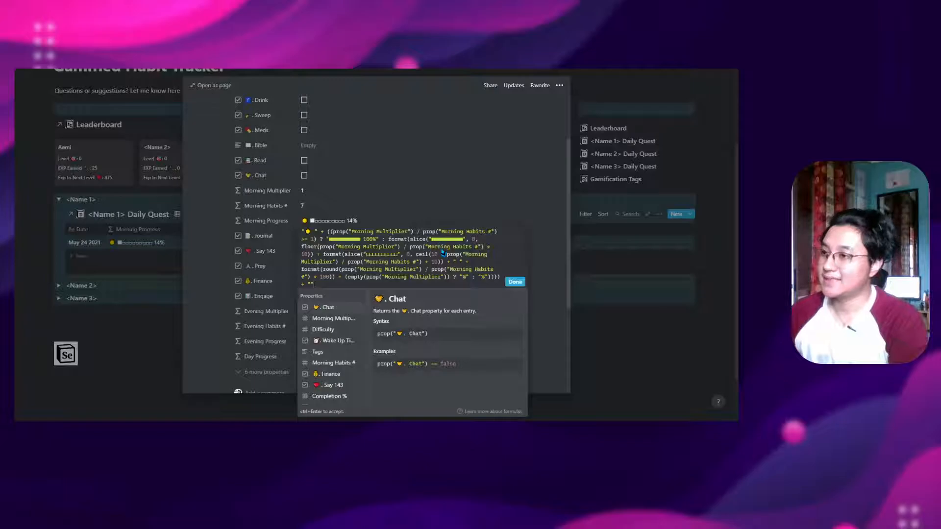
{"action": "key", "text": "BackSpace"}
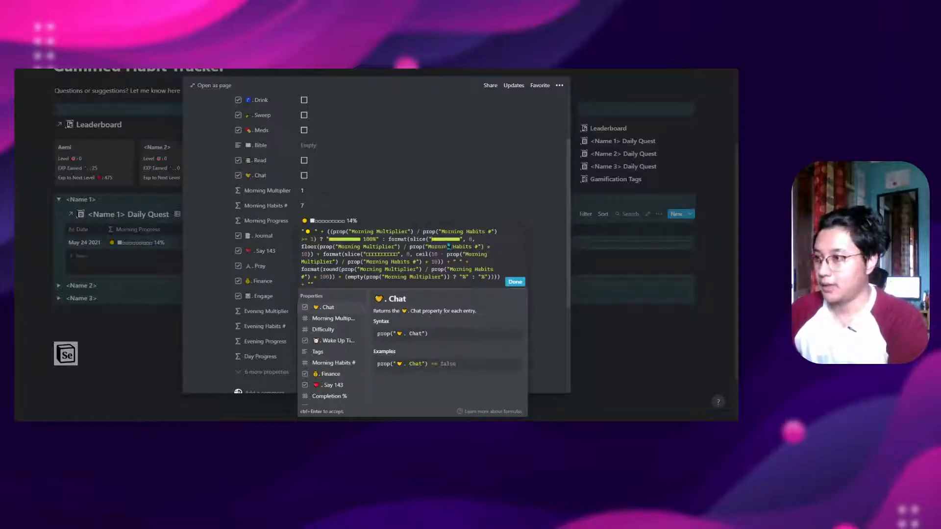
Step: Calculate 1/7 and multiply the result by 10 in Calculator, then return to the Morning Progress formula
{"action": "left_click", "coordinate": [476, 241]}
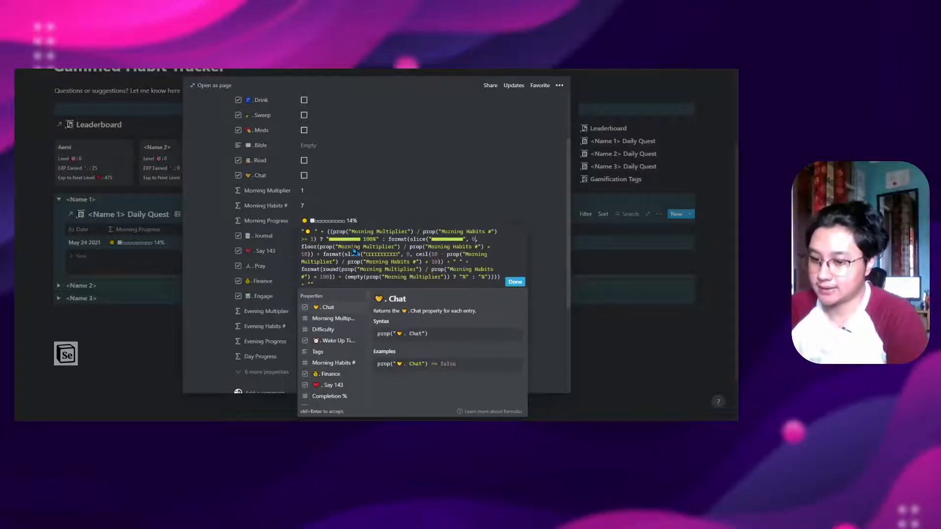
{"action": "key", "text": "XF86Calculator"}
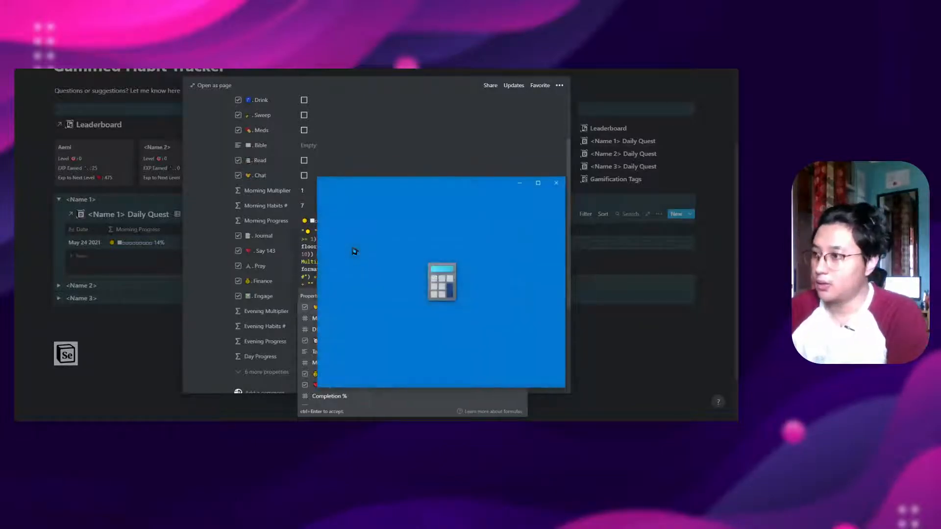
{"action": "type", "text": "1/7"}
{"action": "key", "text": "Return"}
{"action": "type", "text": "*10"}
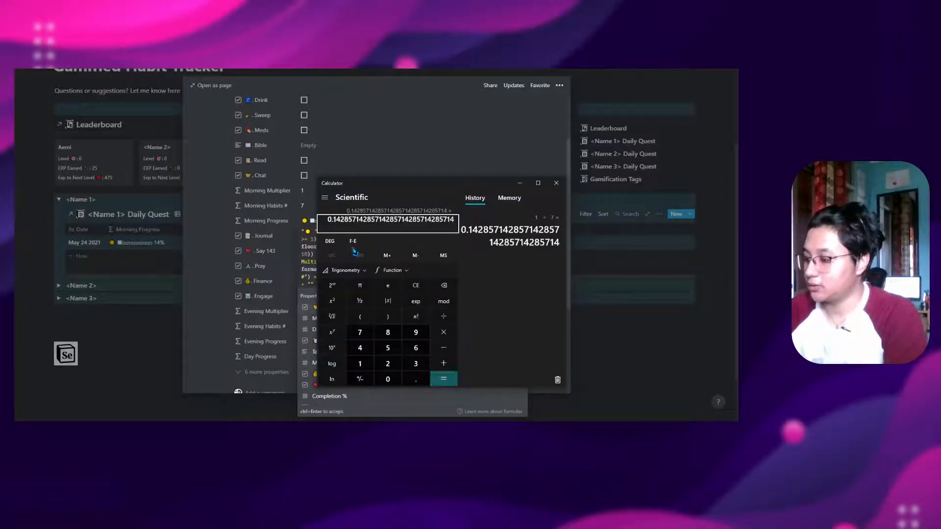
{"action": "key", "text": "Return"}
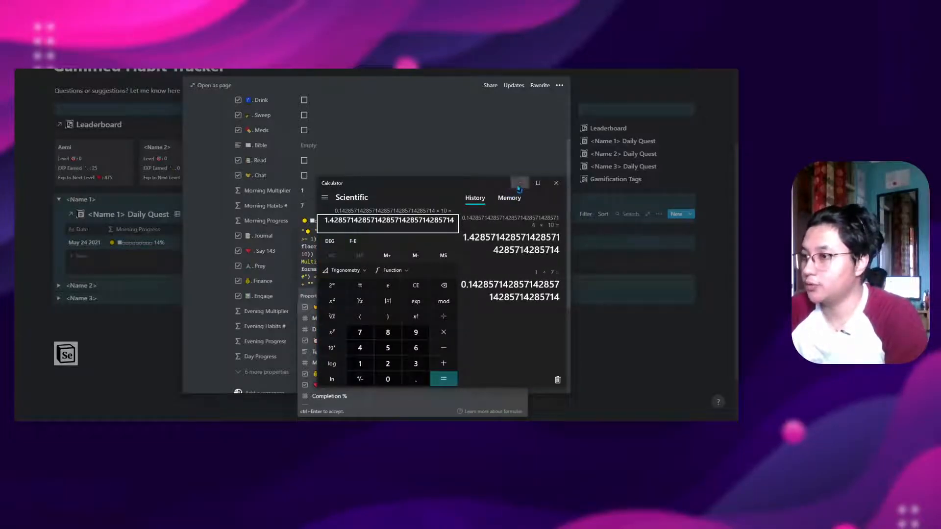
{"action": "key", "text": "alt+Tab"}
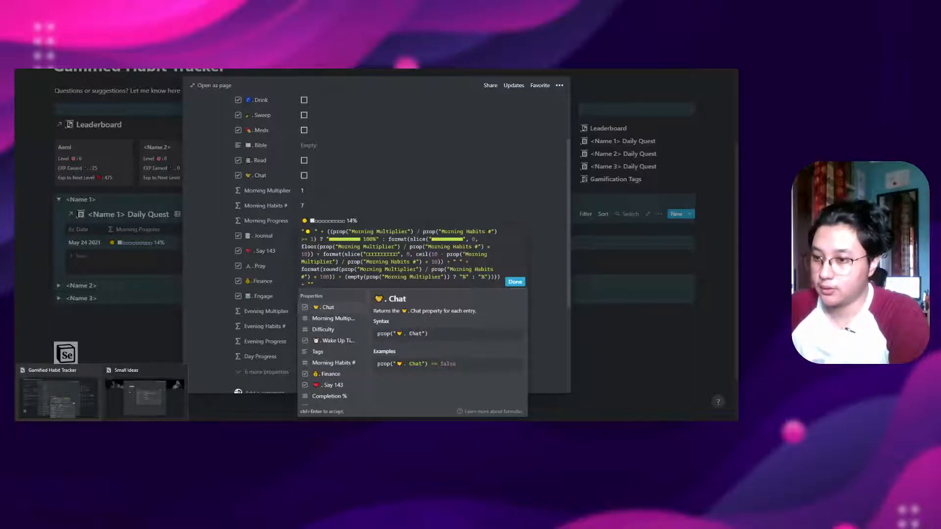
Step: Switch to the notion.vip formula reference and look up ceil, reading its description and the 4.2 example
{"action": "left_click", "coordinate": [147, 392]}
{"action": "type", "text": "ceil"}
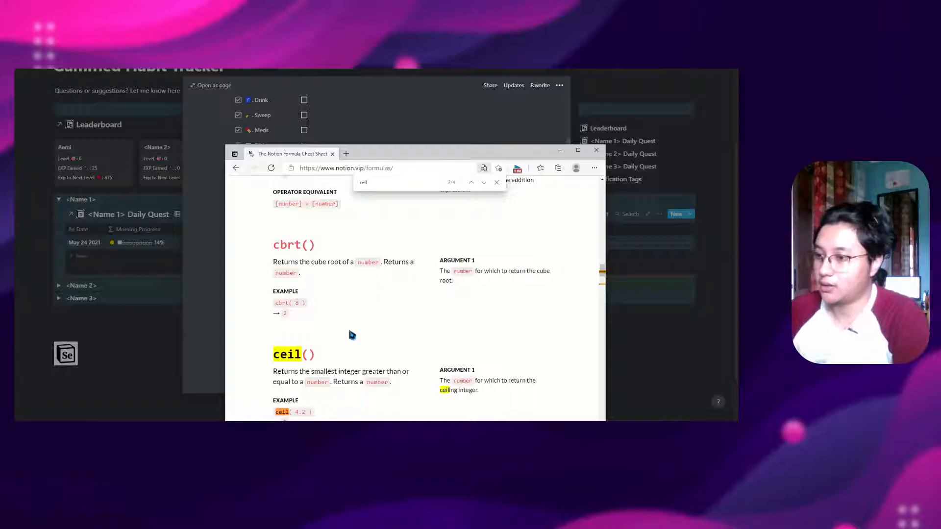
{"action": "scroll", "coordinate": [376, 356], "scroll_direction": "down", "scroll_amount": 2}
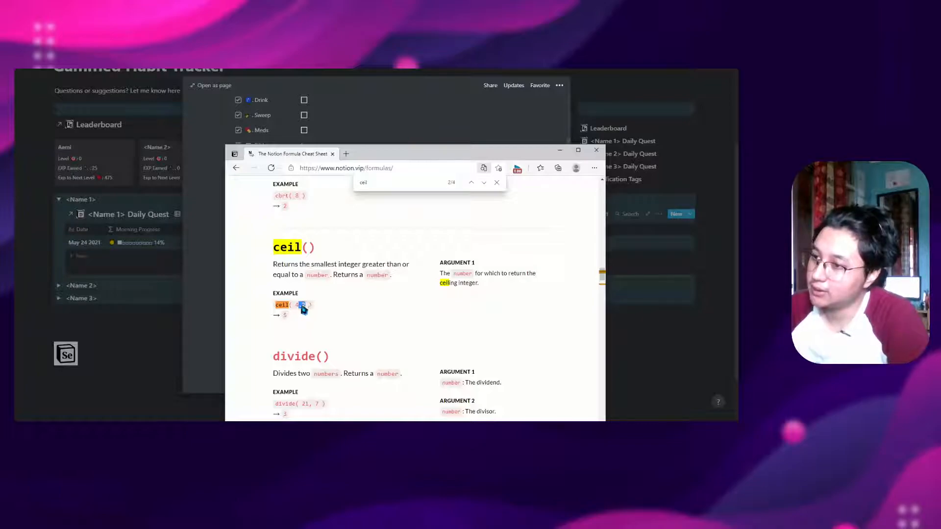
{"action": "left_click_drag", "start_coordinate": [295, 305], "coordinate": [300, 305]}
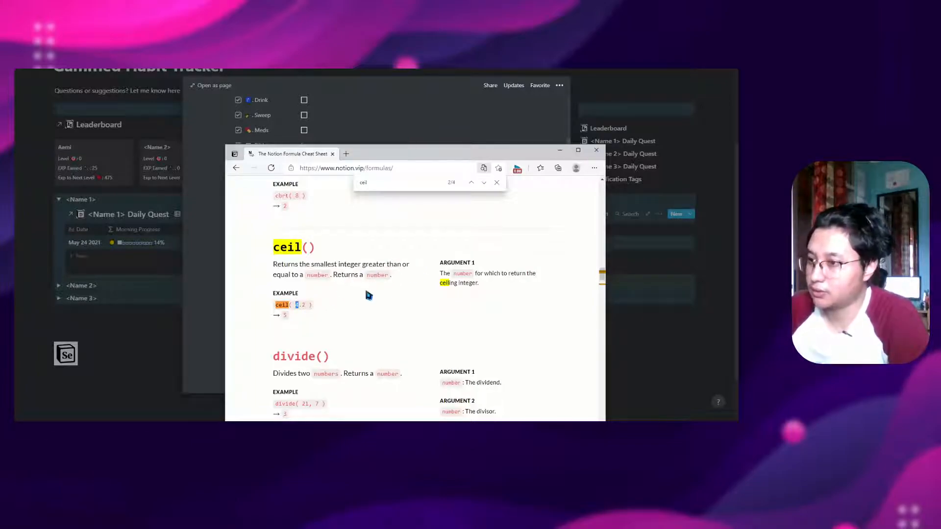
{"action": "left_click", "coordinate": [303, 324]}
{"action": "scroll", "coordinate": [447, 336], "scroll_direction": "down", "scroll_amount": 3}
{"action": "scroll", "coordinate": [447, 336], "scroll_direction": "up", "scroll_amount": 4}
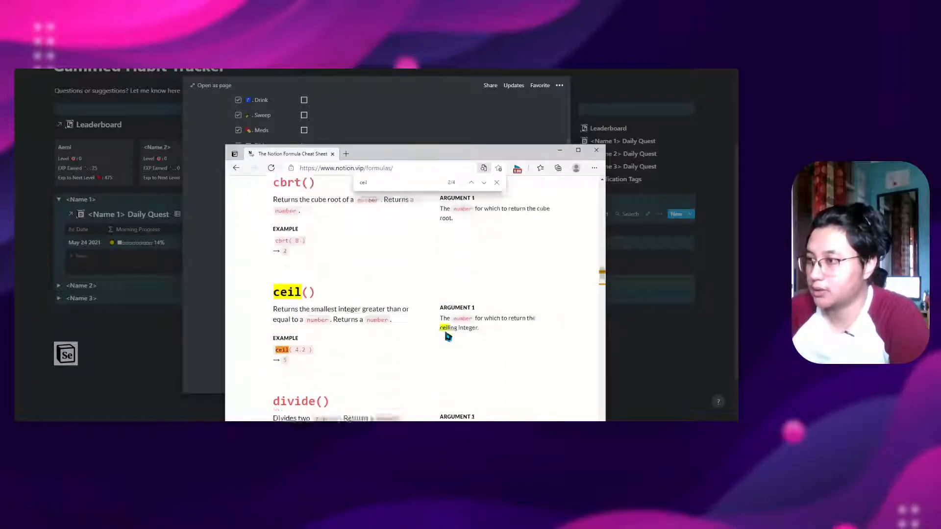
Step: Search the web for "ceil example" in a new tab and open the PHP ceil() function image from the image results
{"action": "left_click", "coordinate": [346, 154]}
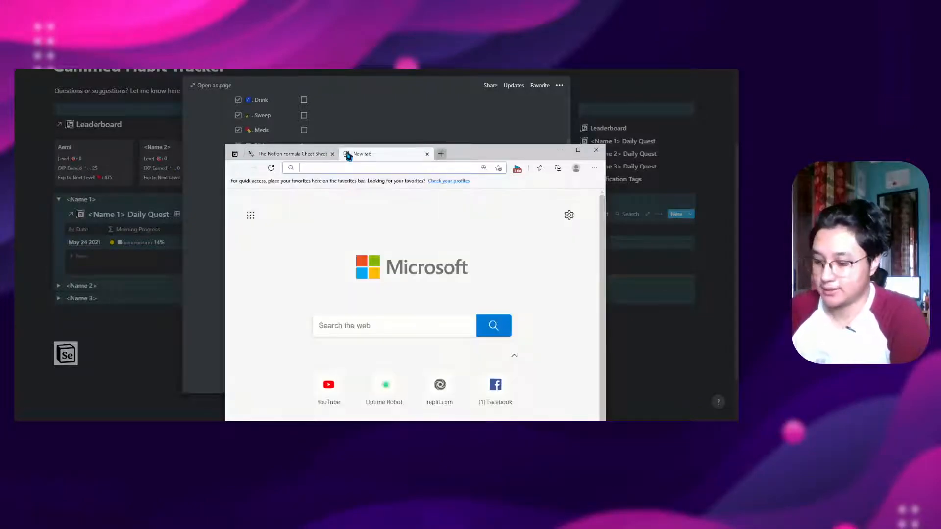
{"action": "type", "text": "ceil exampo"}
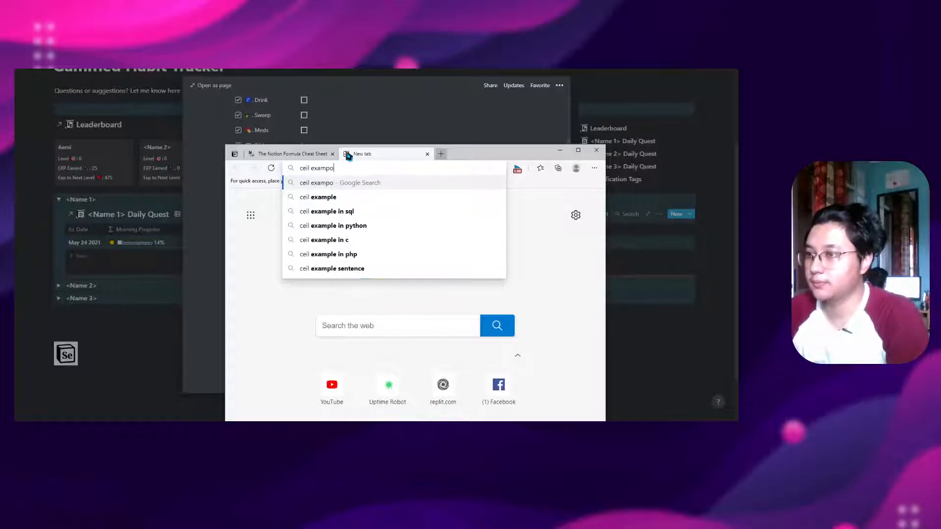
{"action": "key", "text": "BackSpace"}
{"action": "type", "text": "le"}
{"action": "key", "text": "Return"}
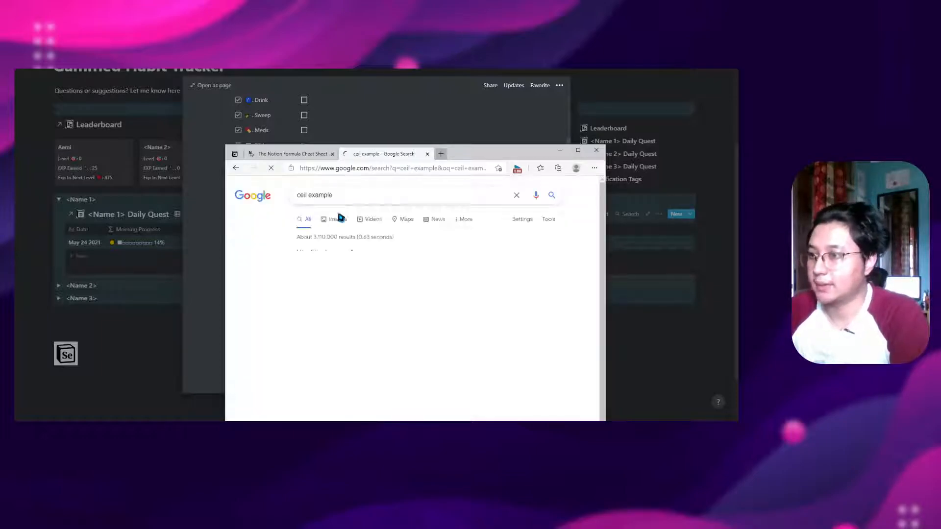
{"action": "left_click", "coordinate": [341, 220]}
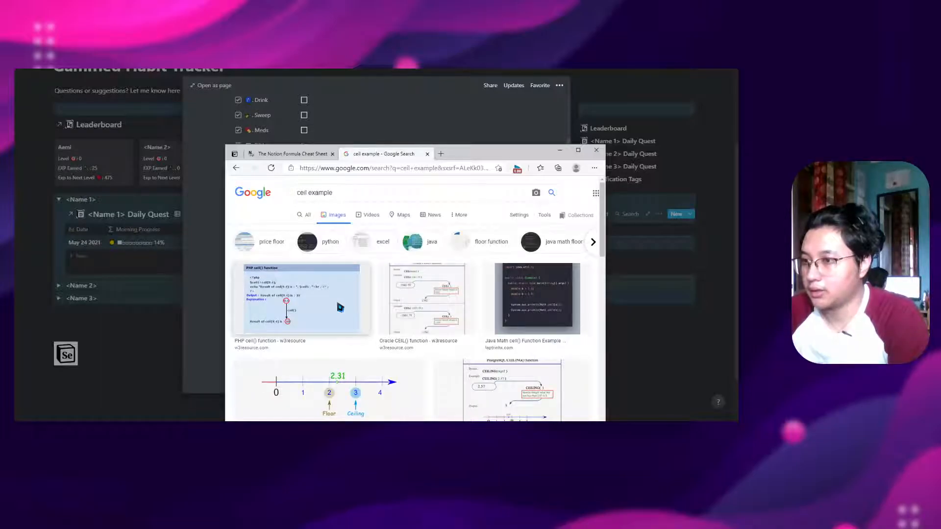
{"action": "left_click", "coordinate": [340, 307]}
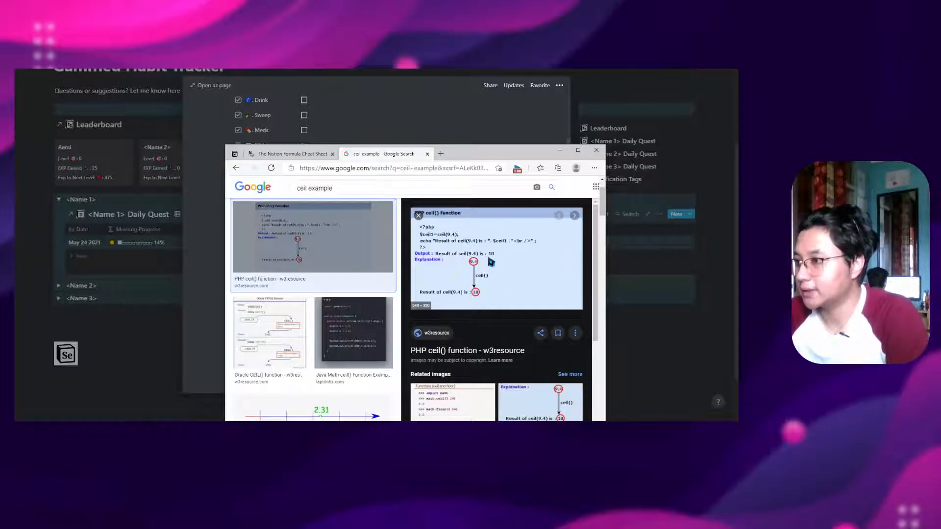
Step: Compare the reference's ceil entry with the Oracle CEIL() and Floor and Ceiling Functions images, and return to the Morning Progress formula
{"action": "left_click", "coordinate": [304, 156]}
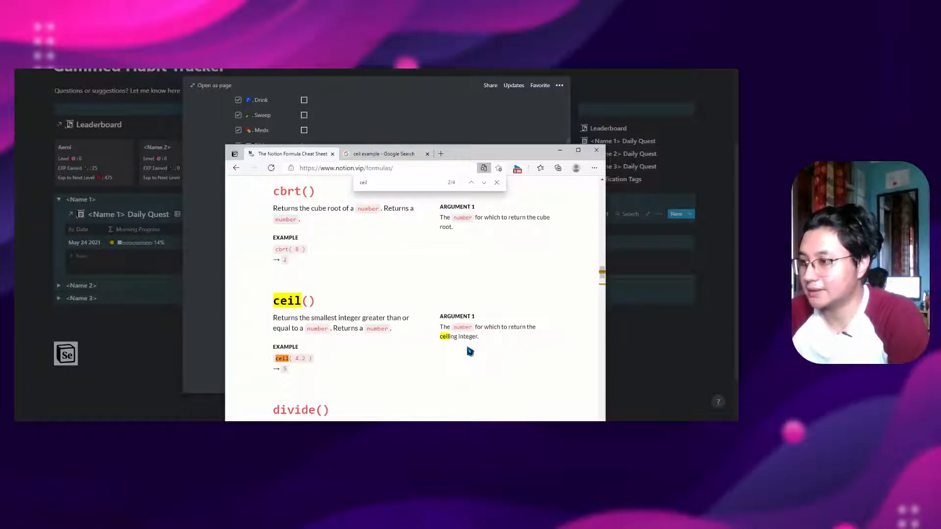
{"action": "left_click", "coordinate": [355, 154]}
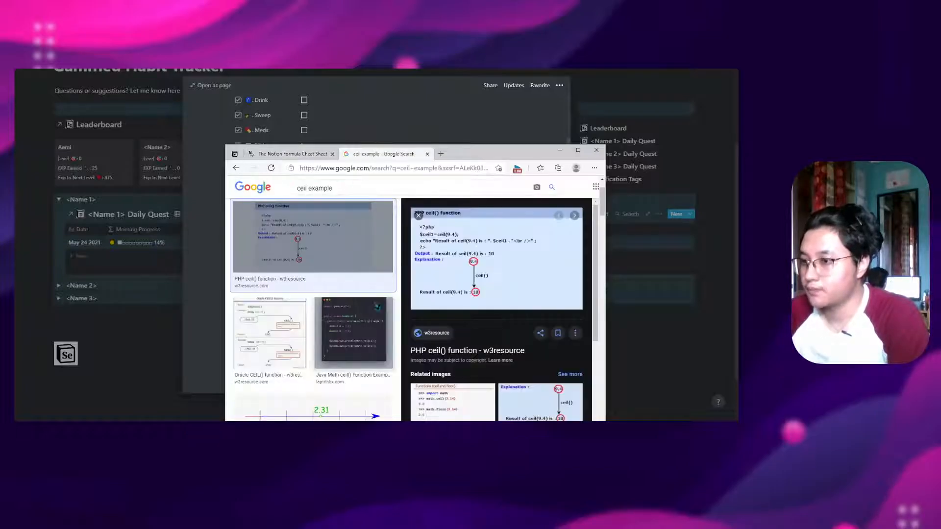
{"action": "left_click", "coordinate": [294, 324]}
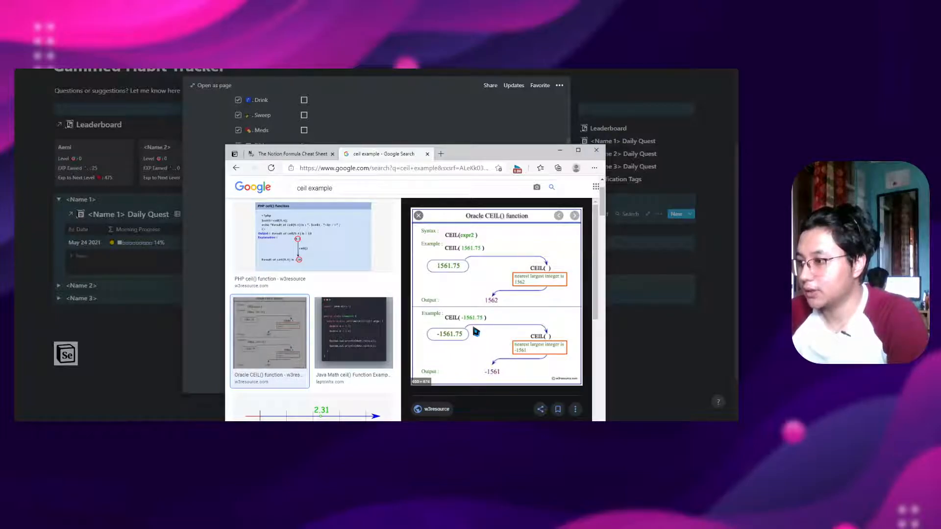
{"action": "scroll", "coordinate": [369, 329], "scroll_direction": "down", "scroll_amount": 5}
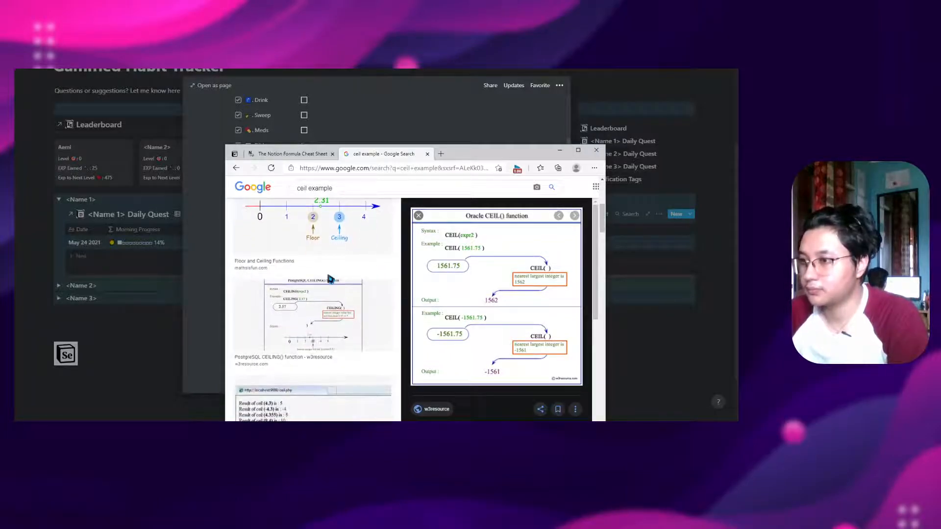
{"action": "left_click", "coordinate": [329, 248]}
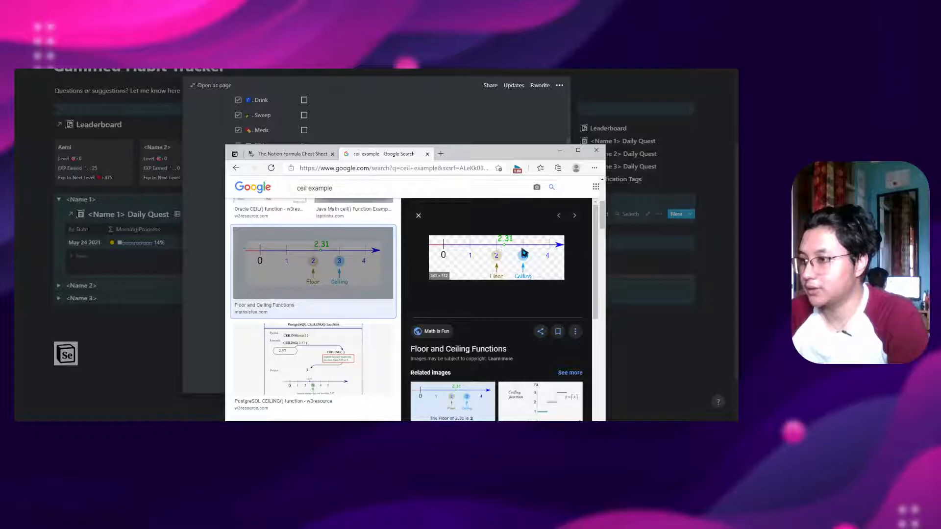
{"action": "scroll", "coordinate": [372, 361], "scroll_direction": "down", "scroll_amount": 5}
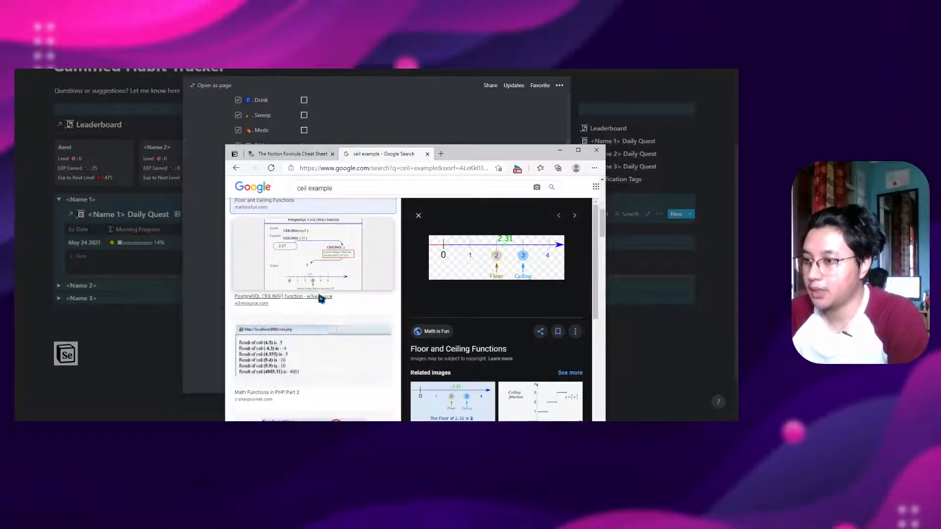
{"action": "left_click", "coordinate": [323, 155]}
{"action": "left_click", "coordinate": [559, 150]}
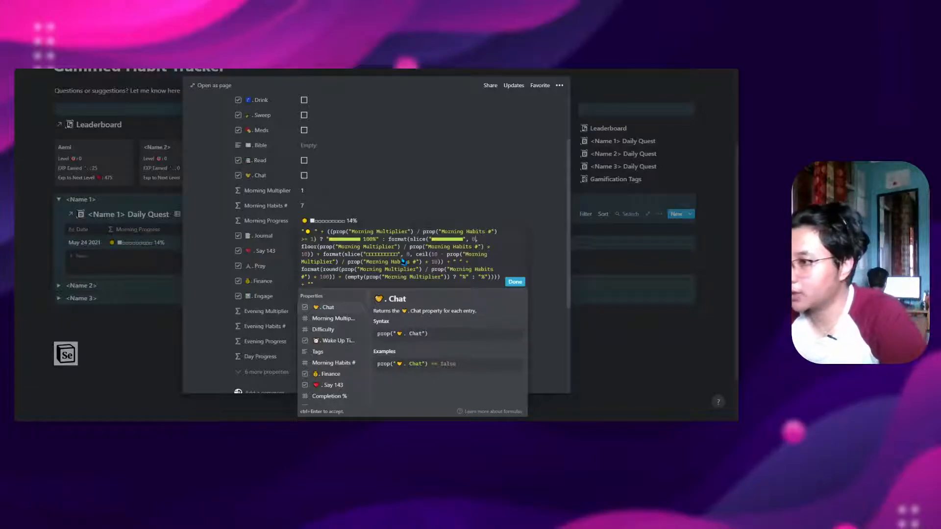
Step: Inspect the second slice call in the Morning Progress formula and select its string of empty boxes
{"action": "left_click", "coordinate": [335, 257]}
{"action": "left_click", "coordinate": [357, 257]}
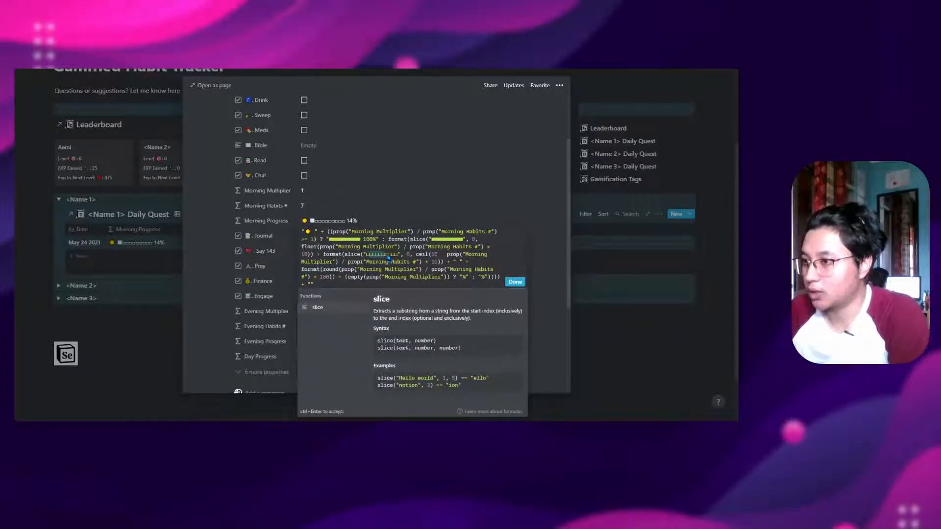
{"action": "left_click", "coordinate": [373, 256]}
{"action": "left_click_drag", "start_coordinate": [366, 256], "coordinate": [399, 257]}
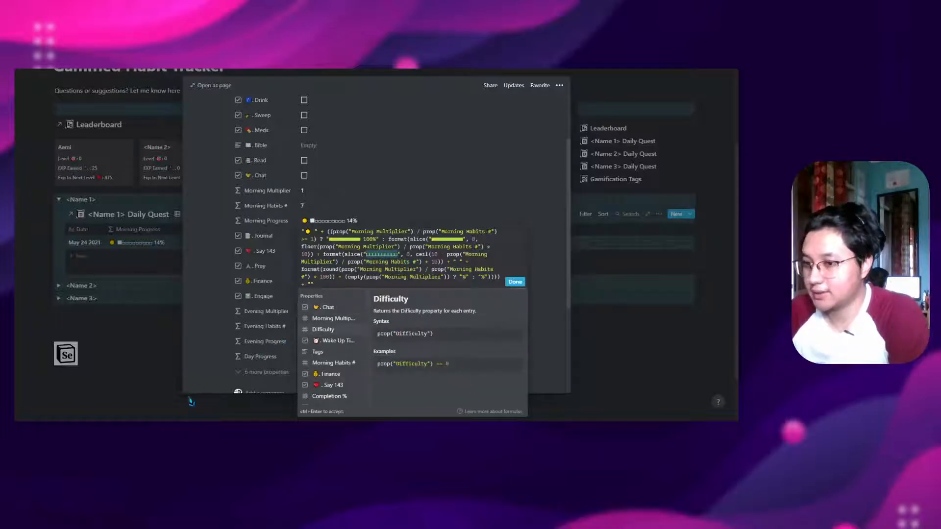
Step: Look up slice in the notion.vip reference, review its arguments and example, and return to the formula
{"action": "key", "text": "alt+Tab"}
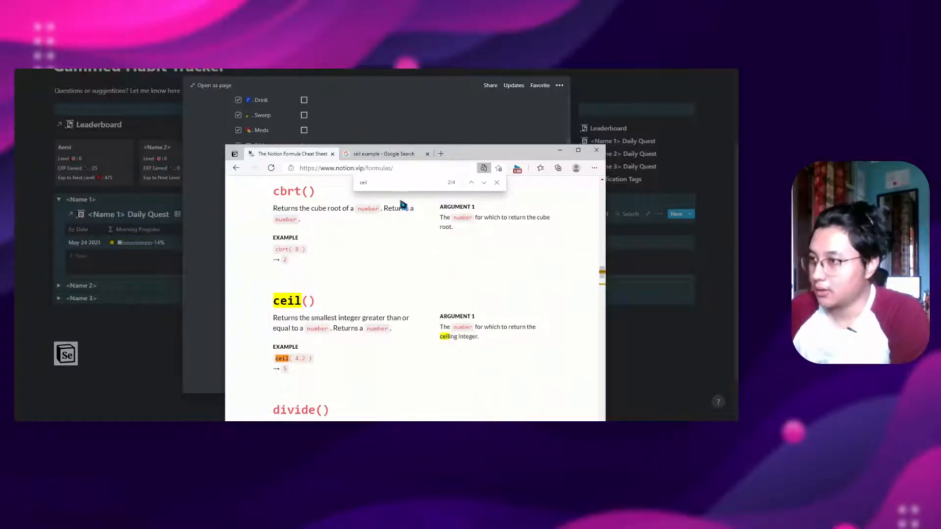
{"action": "key", "text": "BackSpace"}
{"action": "key", "text": "BackSpace"}
{"action": "key", "text": "BackSpace"}
{"action": "key", "text": "BackSpace"}
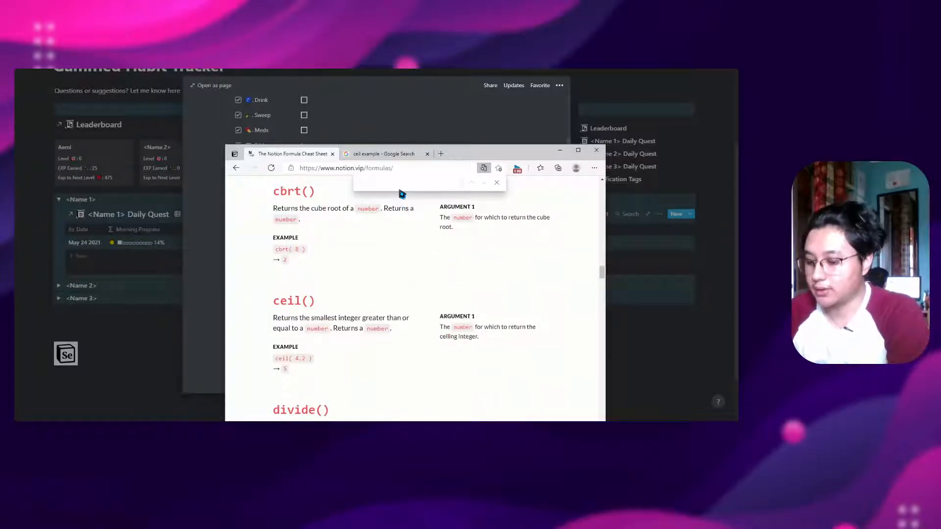
{"action": "type", "text": "slice"}
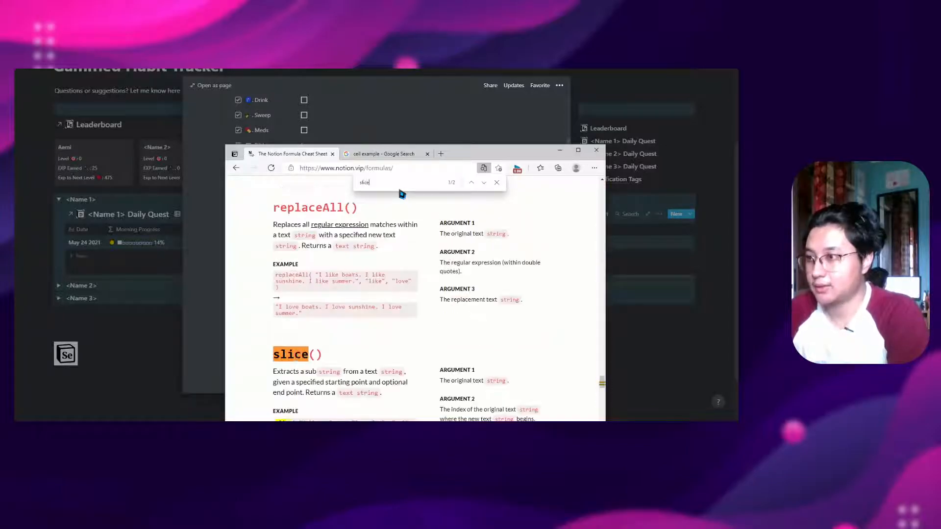
{"action": "scroll", "coordinate": [343, 304], "scroll_direction": "down", "scroll_amount": 2}
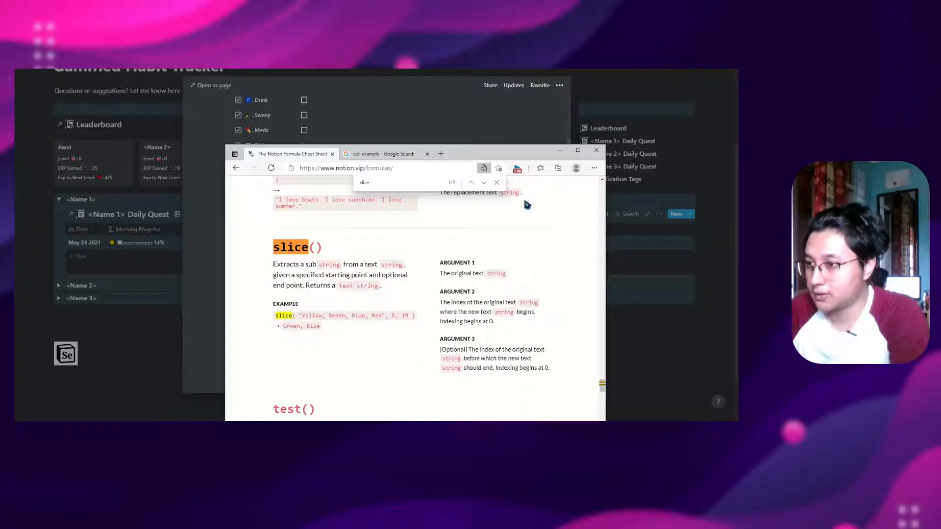
{"action": "left_click", "coordinate": [560, 153]}
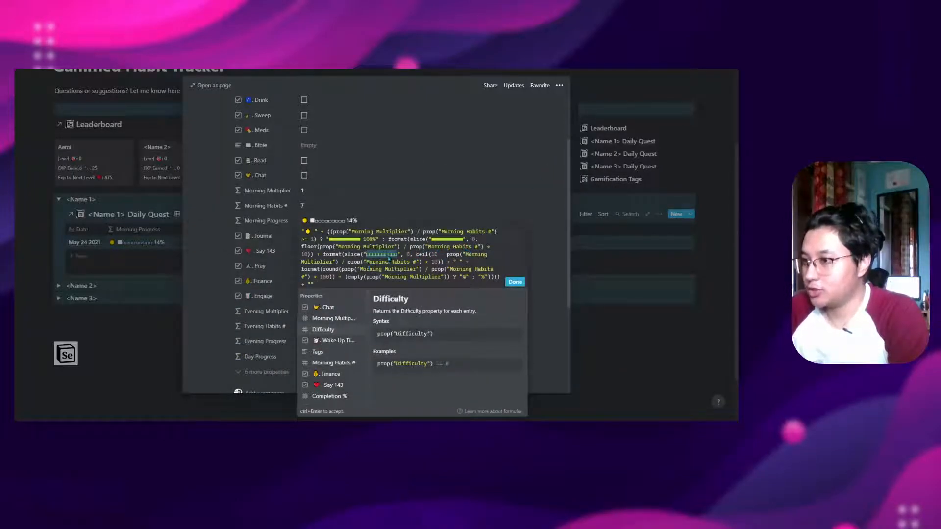
Step: Examine the formula's ceil(10 - ...) part alongside the Calculator result, and return to the Morning Progress formula
{"action": "left_click", "coordinate": [426, 254]}
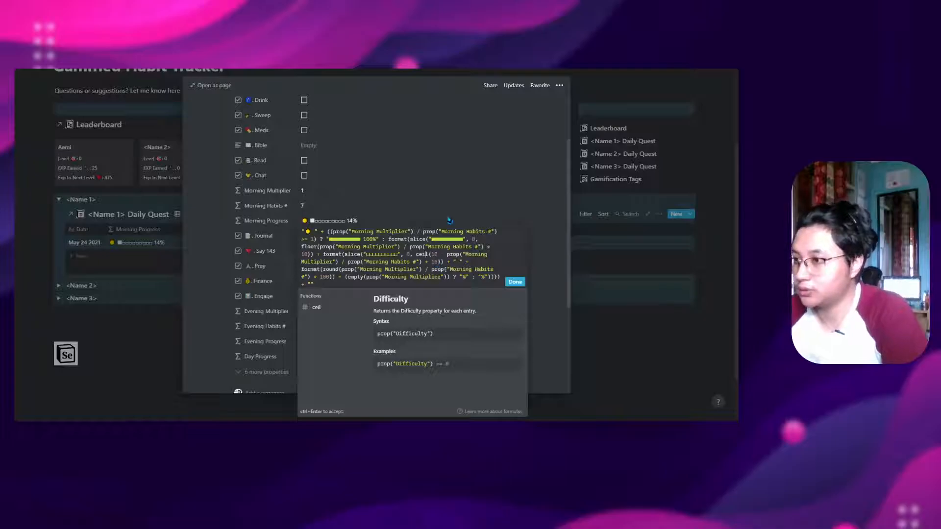
{"action": "left_click", "coordinate": [267, 427]}
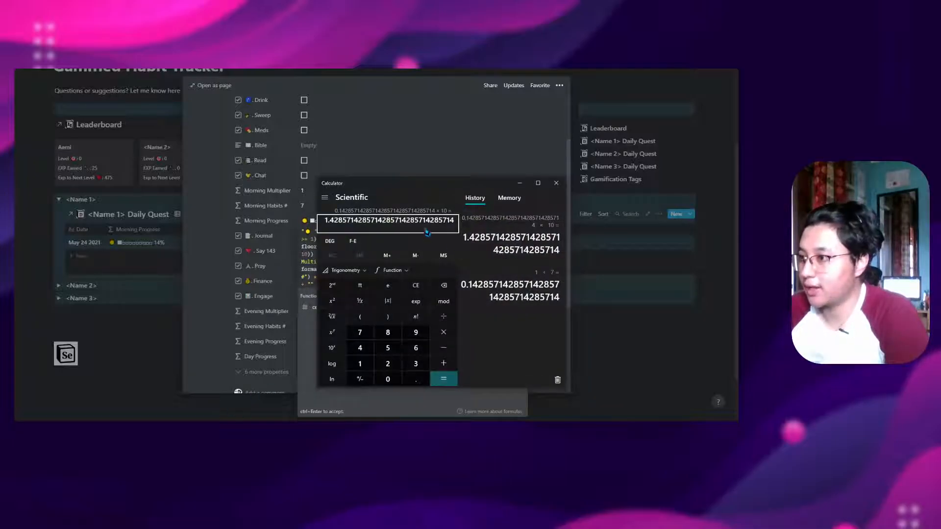
{"action": "left_click", "coordinate": [520, 183]}
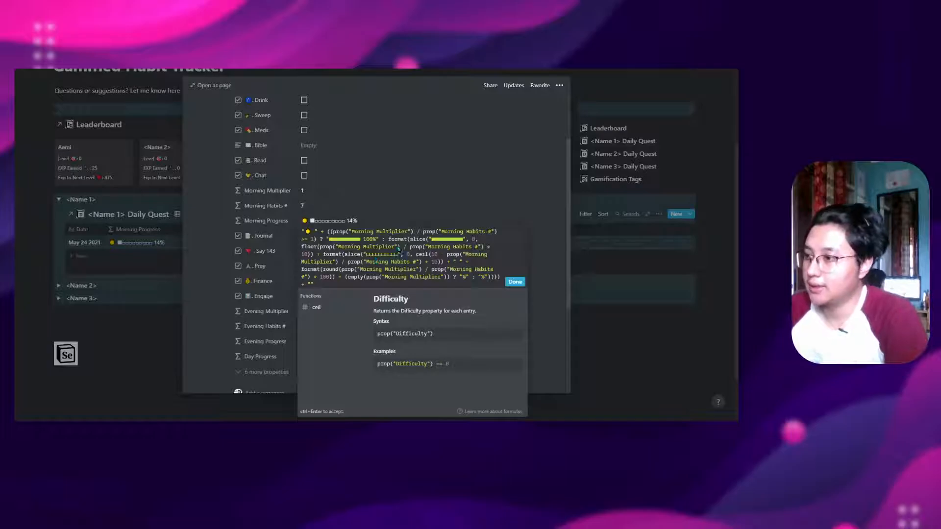
{"action": "left_click", "coordinate": [454, 243]}
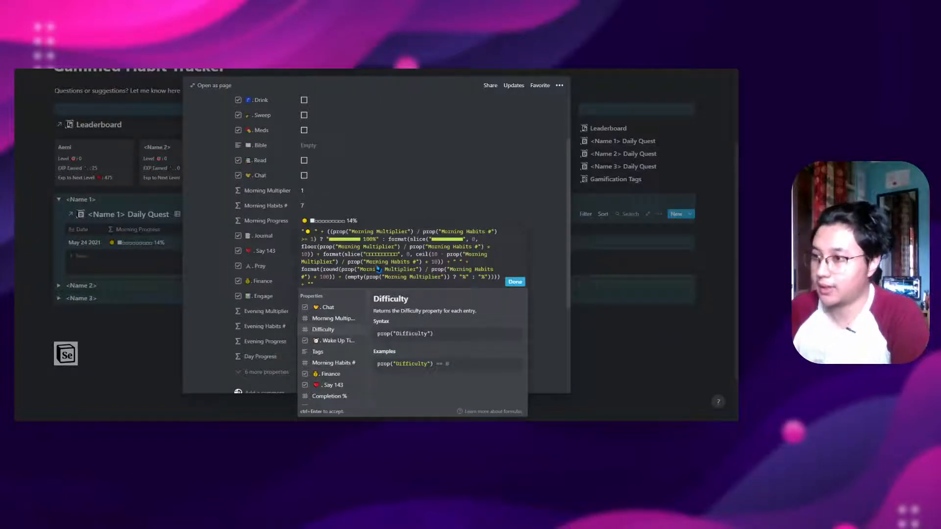
{"action": "left_click", "coordinate": [375, 262]}
Step: Look up round in the notion.vip formula reference and go to its function entry
{"action": "key", "text": "alt+Tab"}
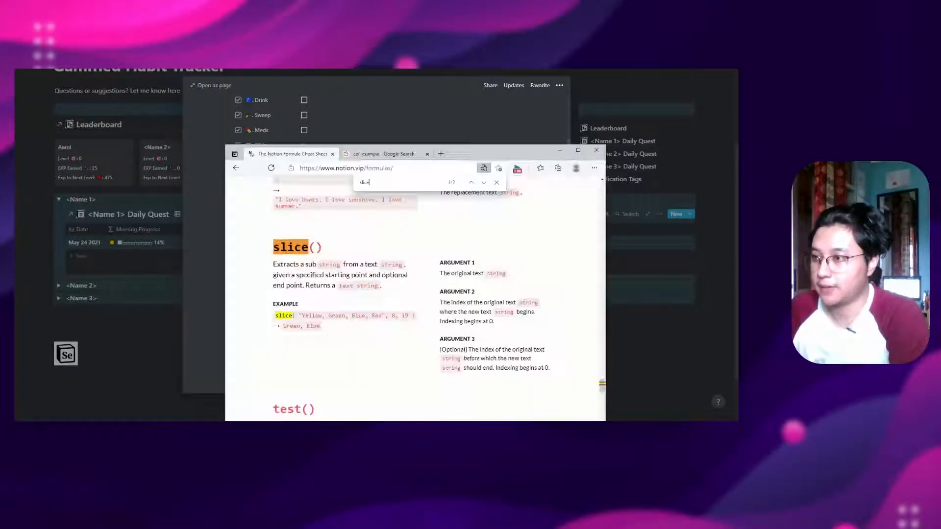
{"action": "key", "text": "BackSpace"}
{"action": "key", "text": "BackSpace"}
{"action": "key", "text": "BackSpace"}
{"action": "key", "text": "BackSpace"}
{"action": "key", "text": "BackSpace"}
{"action": "type", "text": "round"}
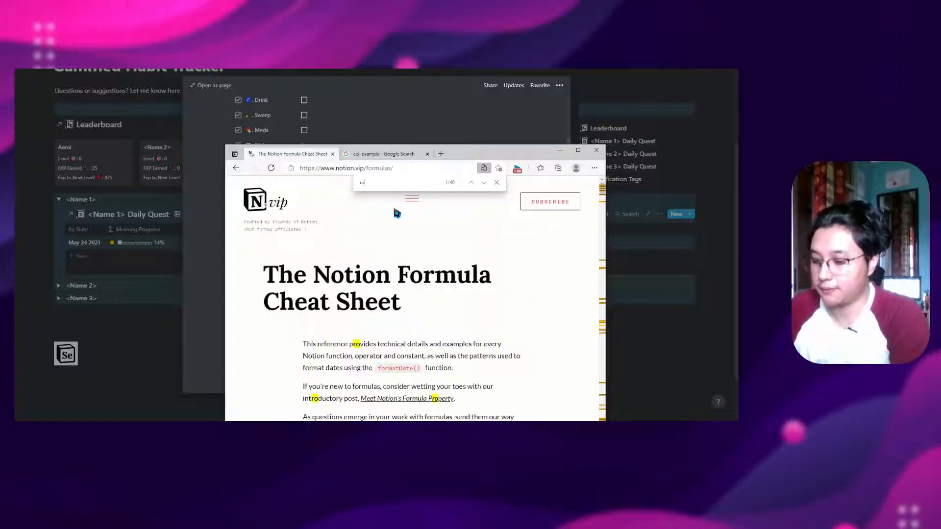
{"action": "key", "text": "Return"}
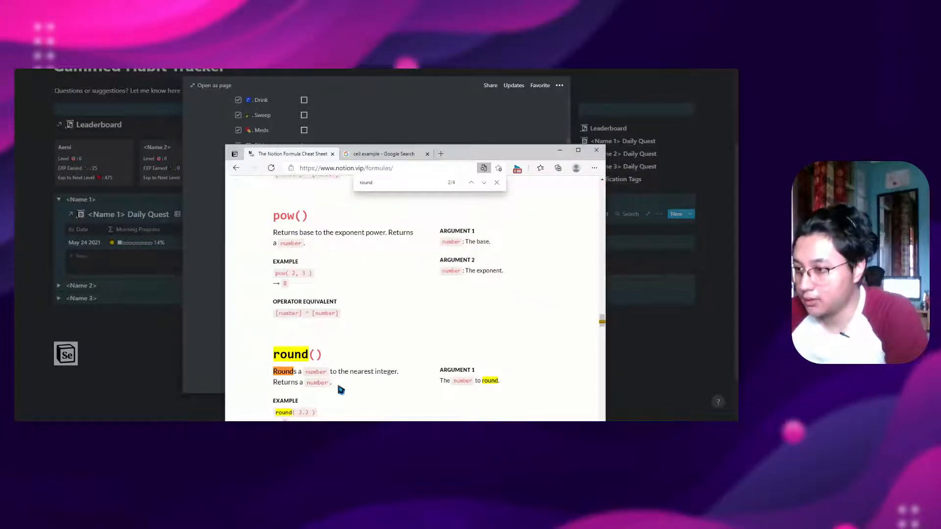
Step: Review the round example, look up format in the notion.vip formula reference, and return to the Morning Progress formula
{"action": "scroll", "coordinate": [338, 387], "scroll_direction": "down", "scroll_amount": 2}
{"action": "key", "text": "BackSpace"}
{"action": "key", "text": "BackSpace"}
{"action": "key", "text": "BackSpace"}
{"action": "key", "text": "BackSpace"}
{"action": "key", "text": "BackSpace"}
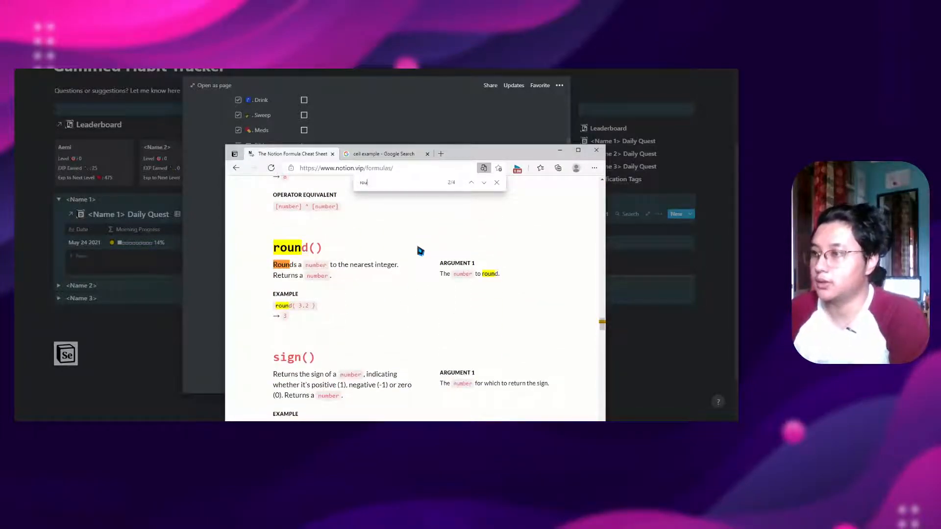
{"action": "type", "text": "format"}
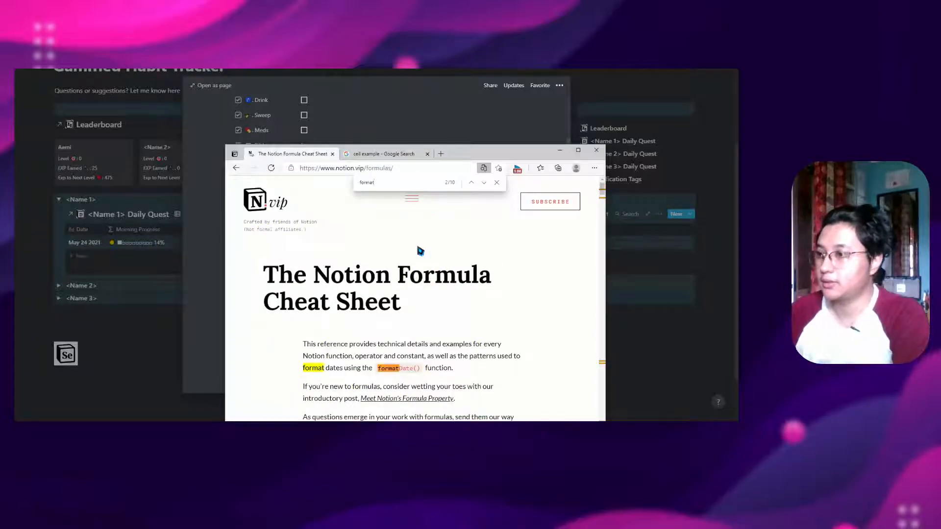
{"action": "key", "text": "Return"}
{"action": "key", "text": "Return"}
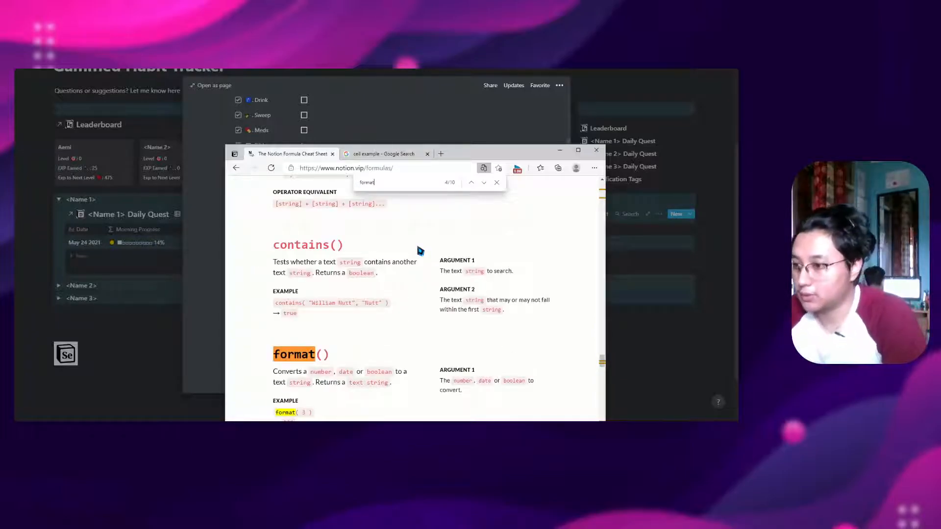
{"action": "right_click", "coordinate": [419, 251]}
{"action": "left_click", "coordinate": [384, 309]}
{"action": "scroll", "coordinate": [386, 314], "scroll_direction": "down", "scroll_amount": 2}
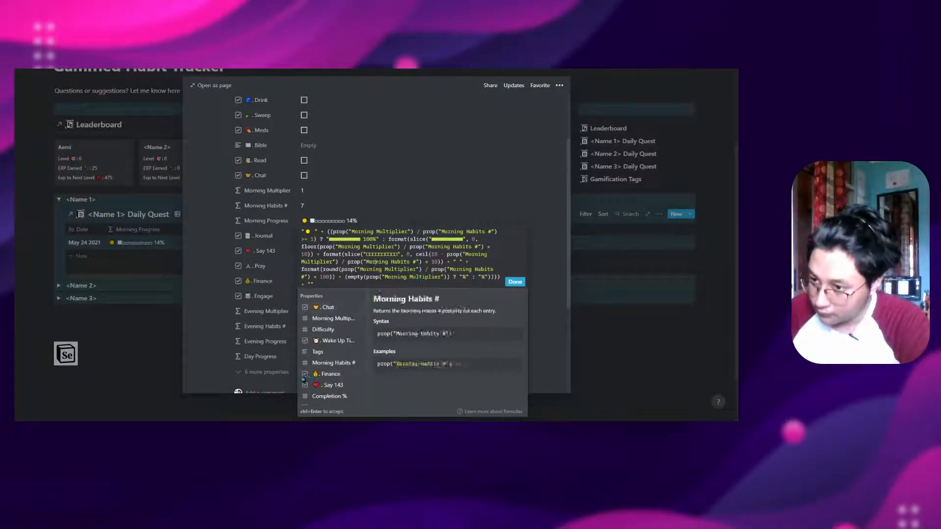
Step: Look up slice in the notion.vip formula reference, read its function entry, and clear the search term
{"action": "key", "text": "alt+Tab"}
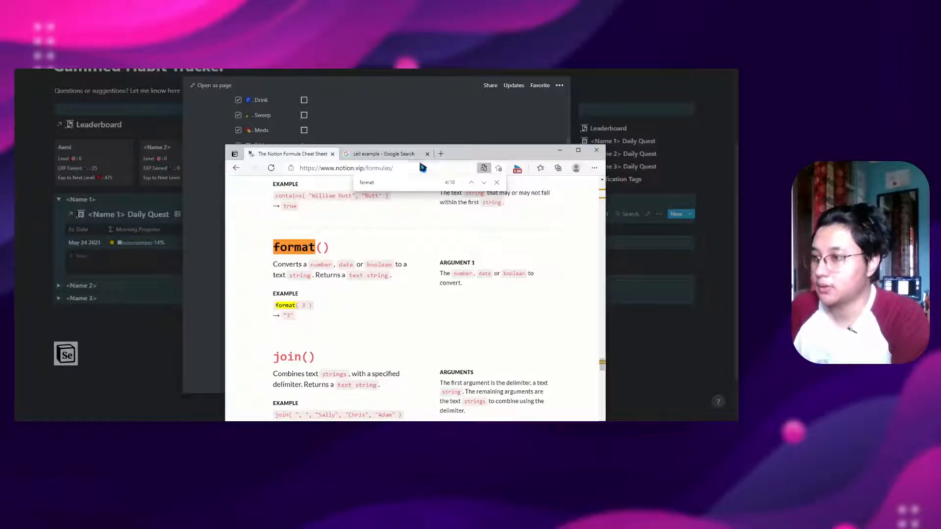
{"action": "double_click", "coordinate": [370, 183]}
{"action": "key", "text": "BackSpace"}
{"action": "type", "text": "slice"}
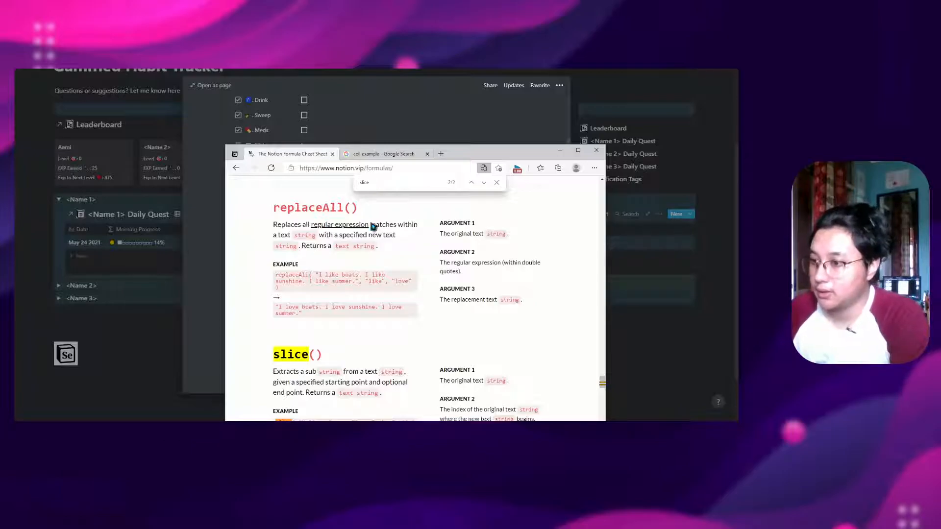
{"action": "key", "text": "Return"}
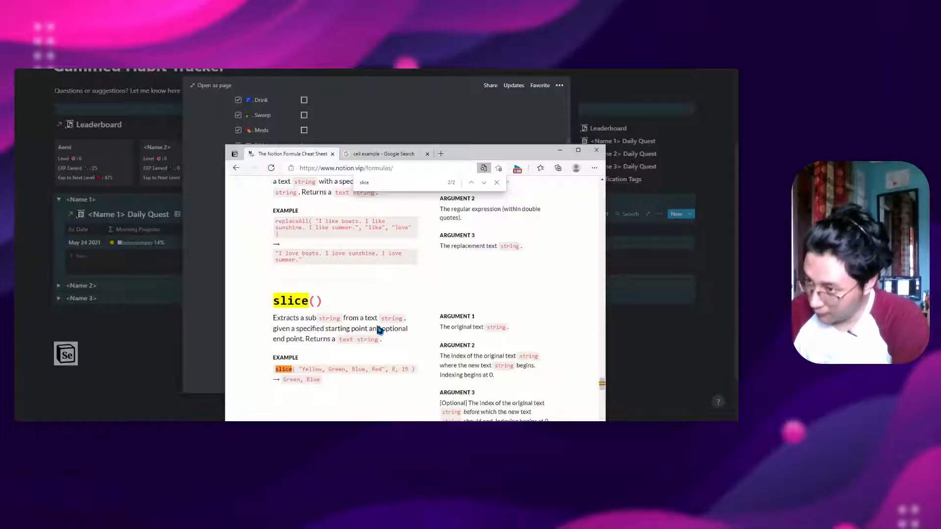
{"action": "key", "text": "BackSpace"}
{"action": "key", "text": "BackSpace"}
{"action": "key", "text": "BackSpace"}
{"action": "key", "text": "BackSpace"}
{"action": "key", "text": "BackSpace"}
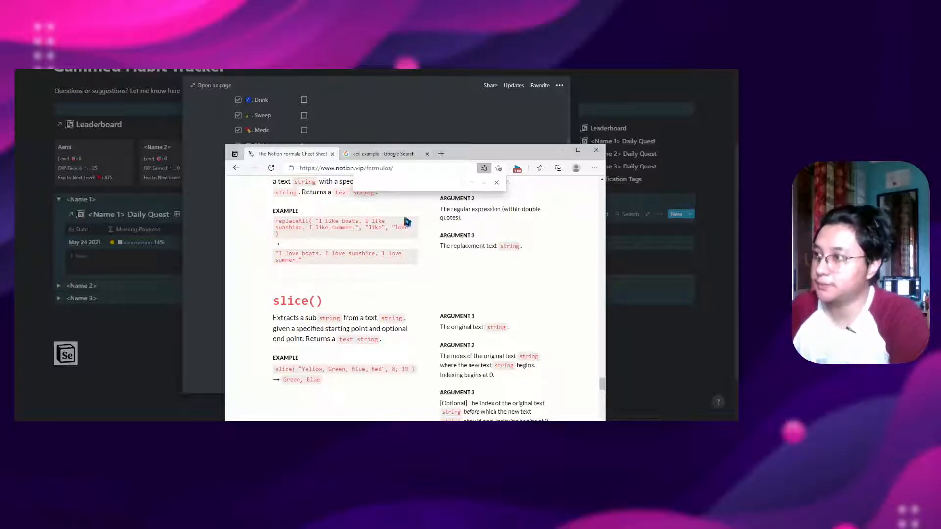
Step: Return to the Morning Progress formula and multiply the current Calculator result by 10 to check the percentage part
{"action": "left_click", "coordinate": [478, 132]}
{"action": "left_click", "coordinate": [342, 226]}
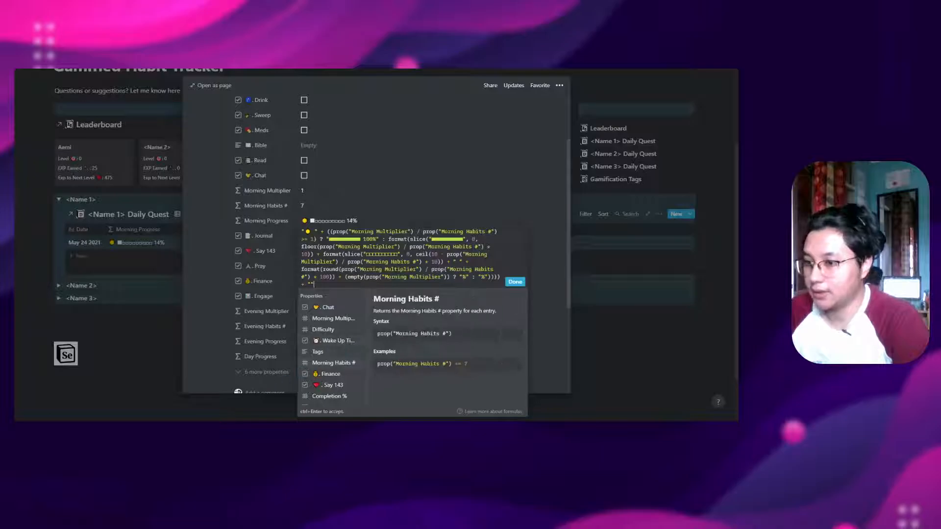
{"action": "key", "text": "alt+Tab"}
{"action": "type", "text": "*10"}
{"action": "key", "text": "Return"}
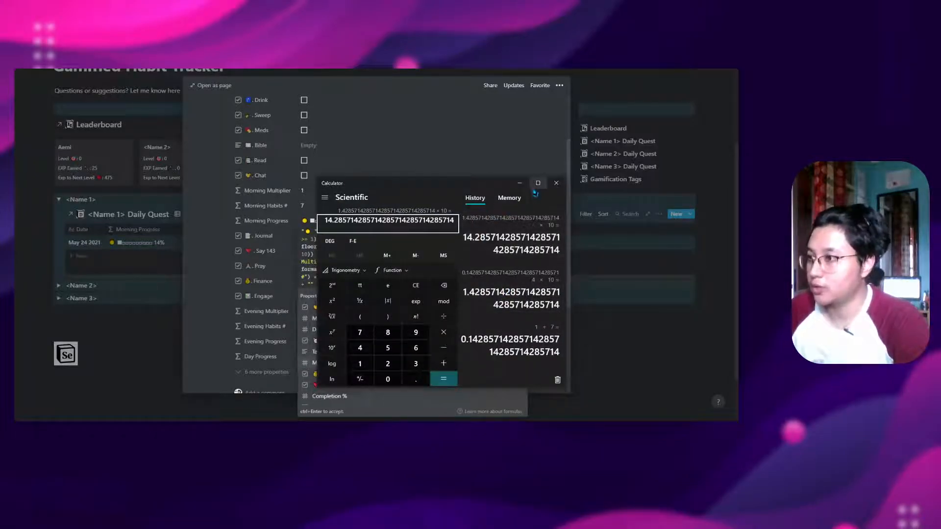
{"action": "left_click", "coordinate": [519, 183]}
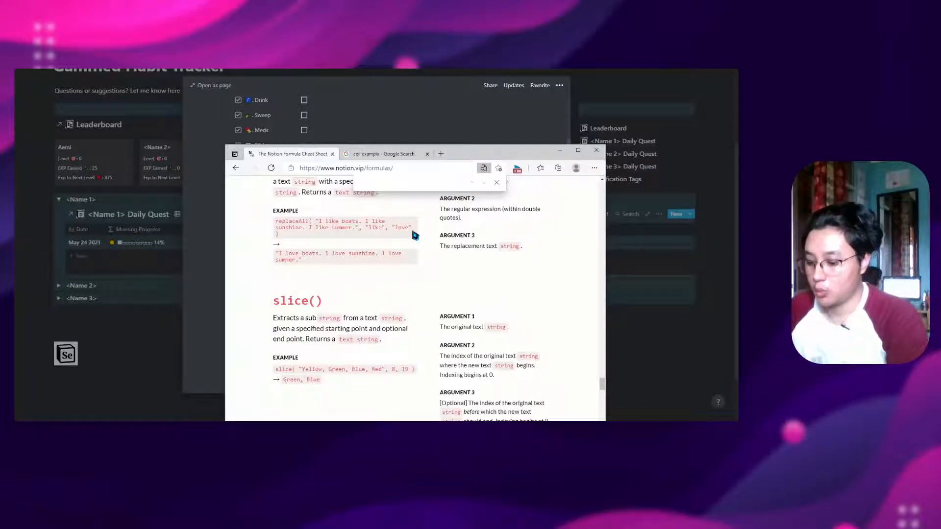
Step: Look up empty in the notion.vip formula reference, review its example, and return to the formula
{"action": "type", "text": "empty"}
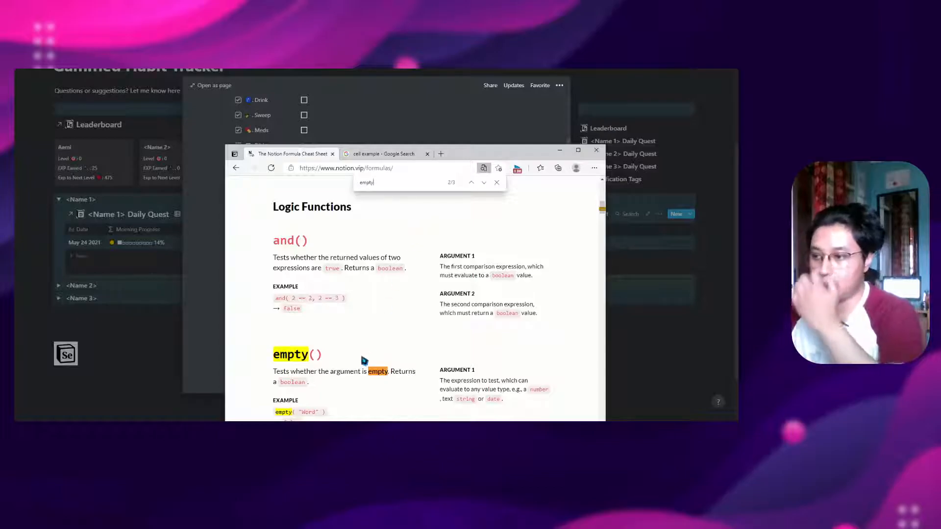
{"action": "scroll", "coordinate": [363, 360], "scroll_direction": "down", "scroll_amount": 2}
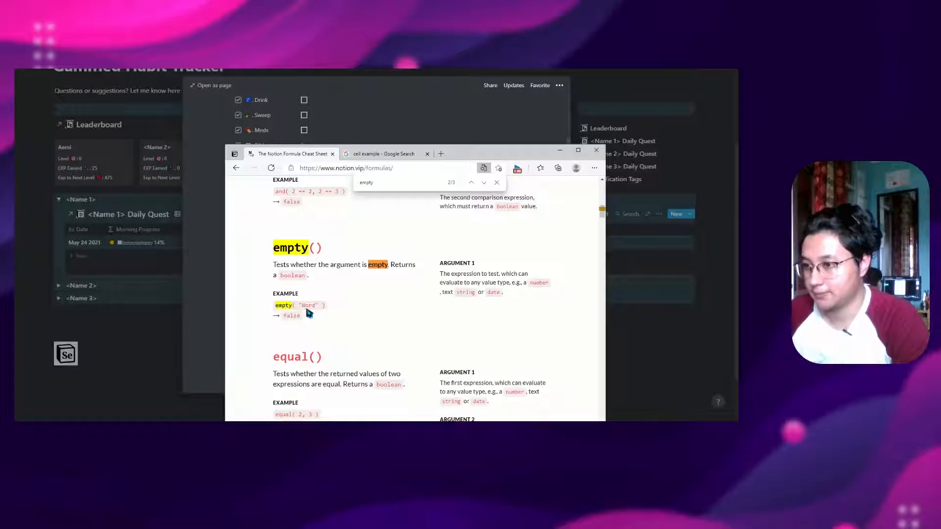
{"action": "left_click", "coordinate": [560, 150]}
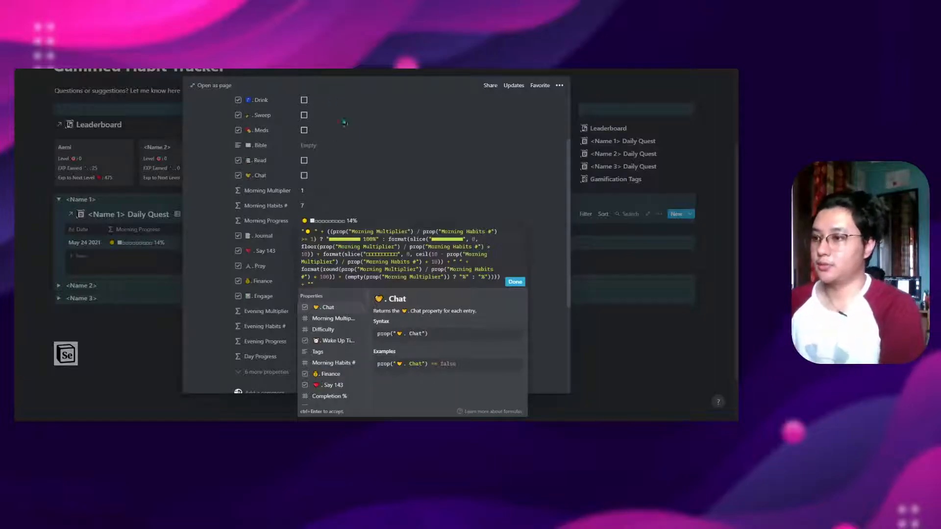
Step: Compare the formula's Morning Multiplier / Morning Habits # division with the Calculator history, and return to the formula
{"action": "left_click", "coordinate": [329, 231]}
{"action": "type", "text": "("}
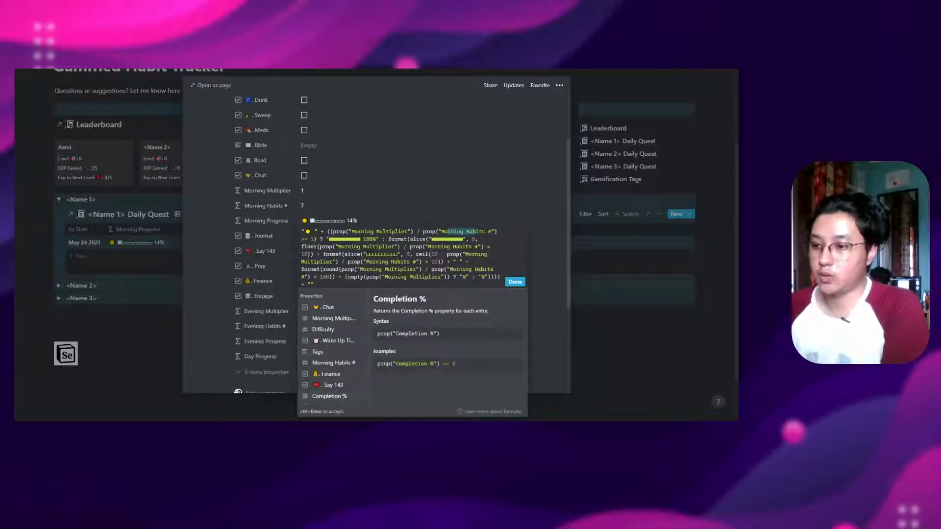
{"action": "key", "text": "alt+Tab"}
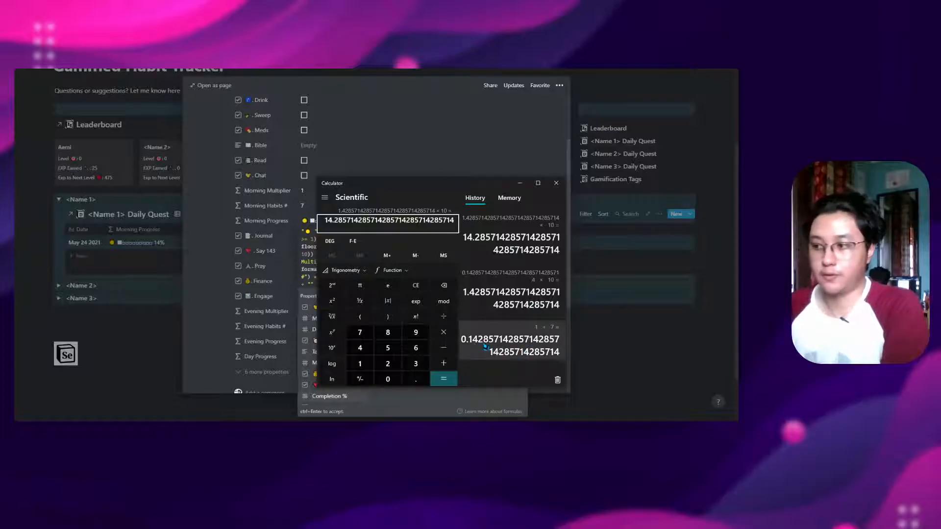
{"action": "left_click", "coordinate": [519, 185]}
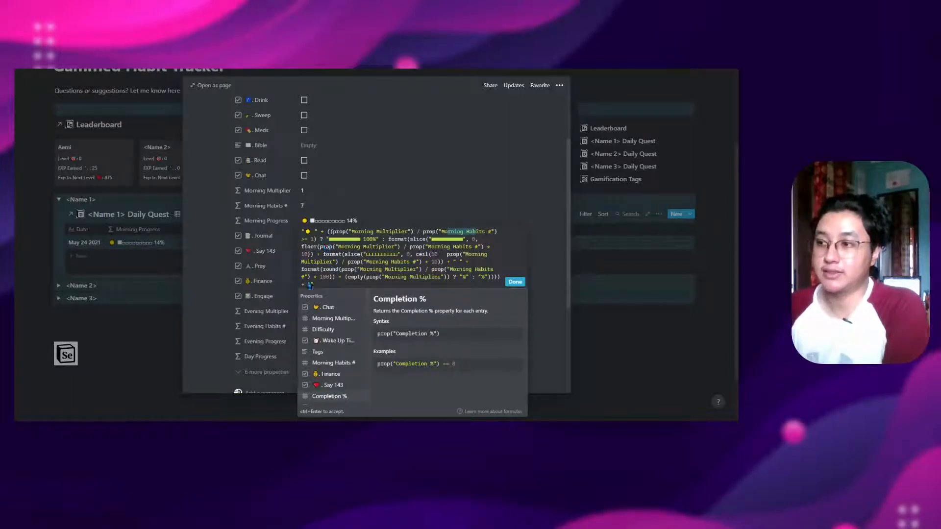
{"action": "key", "text": "alt+Tab"}
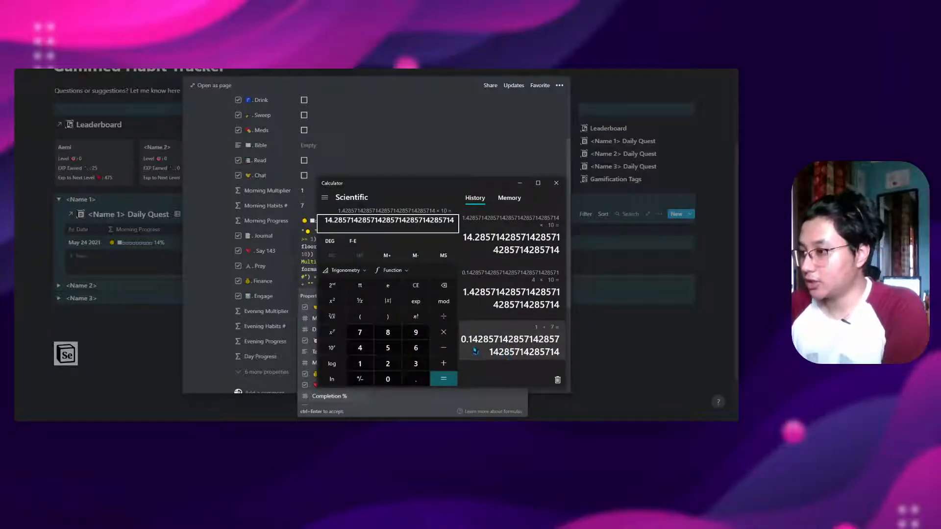
{"action": "left_click", "coordinate": [522, 187]}
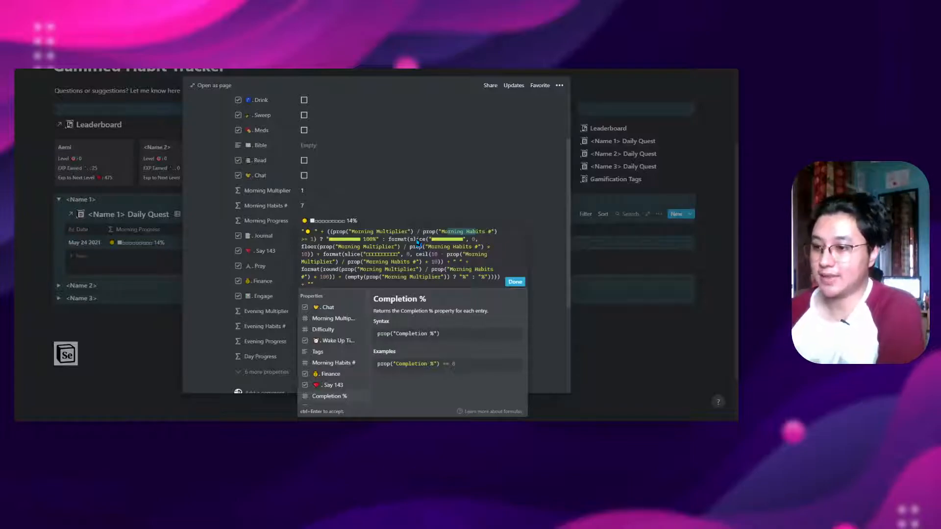
Step: Look up slice again in the notion.vip reference and examine its Yellow, Green, Blue, Red example and arguments
{"action": "left_click", "coordinate": [171, 426]}
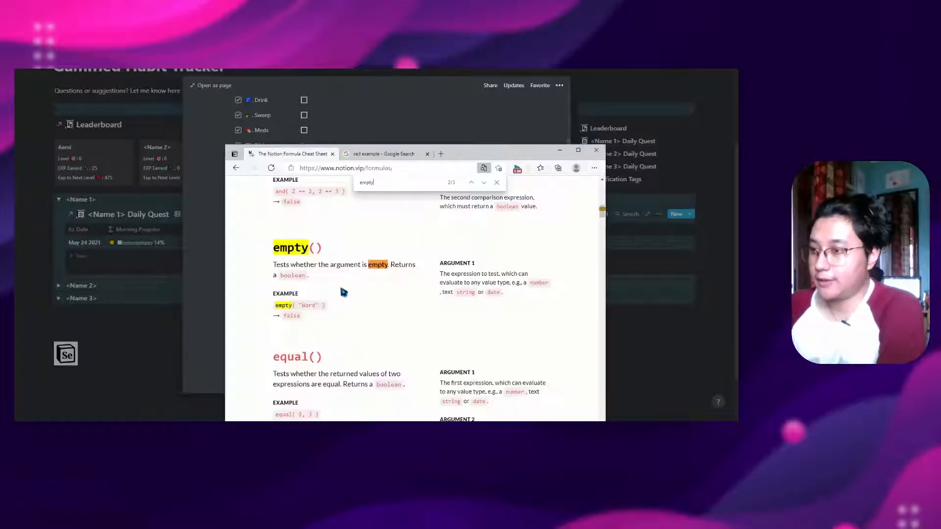
{"action": "key", "text": "BackSpace"}
{"action": "key", "text": "BackSpace"}
{"action": "key", "text": "BackSpace"}
{"action": "key", "text": "BackSpace"}
{"action": "key", "text": "BackSpace"}
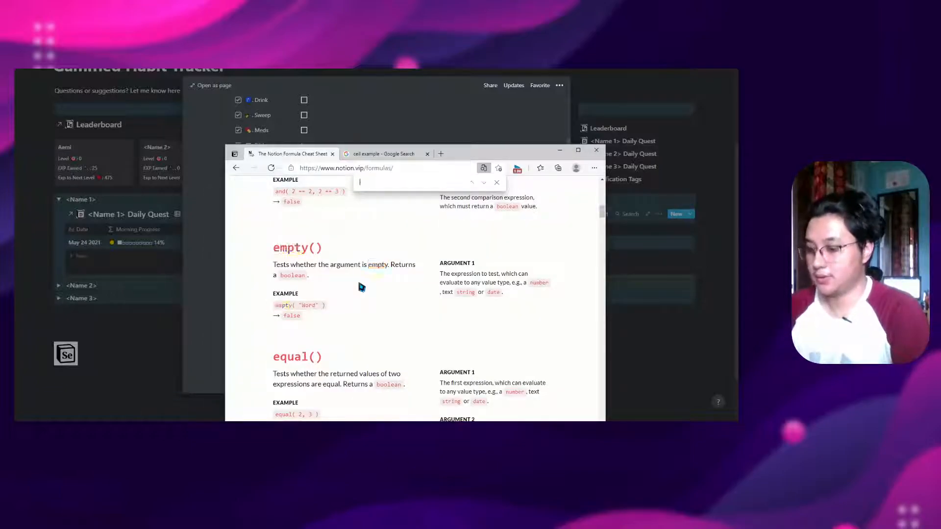
{"action": "type", "text": "slice"}
{"action": "scroll", "coordinate": [361, 287], "scroll_direction": "down", "scroll_amount": 1}
{"action": "left_click_drag", "start_coordinate": [304, 369], "coordinate": [371, 371]}
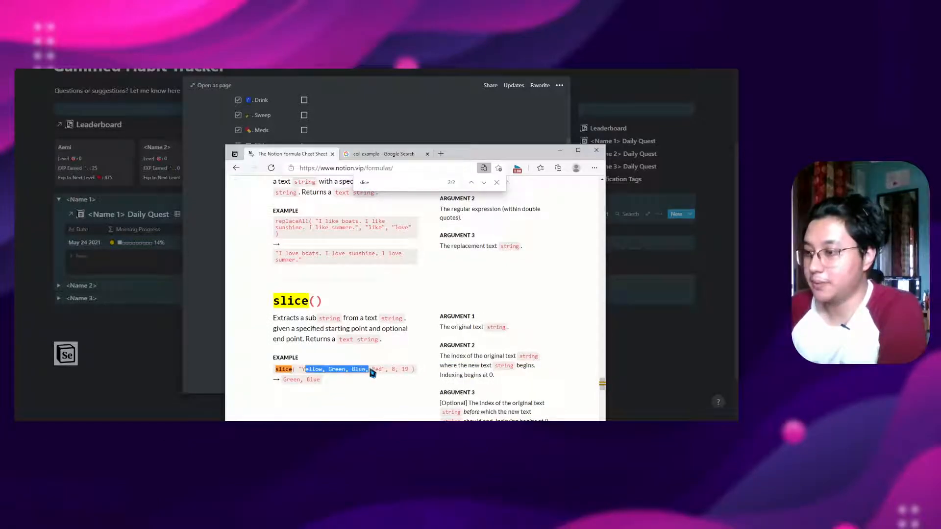
{"action": "left_click", "coordinate": [327, 374]}
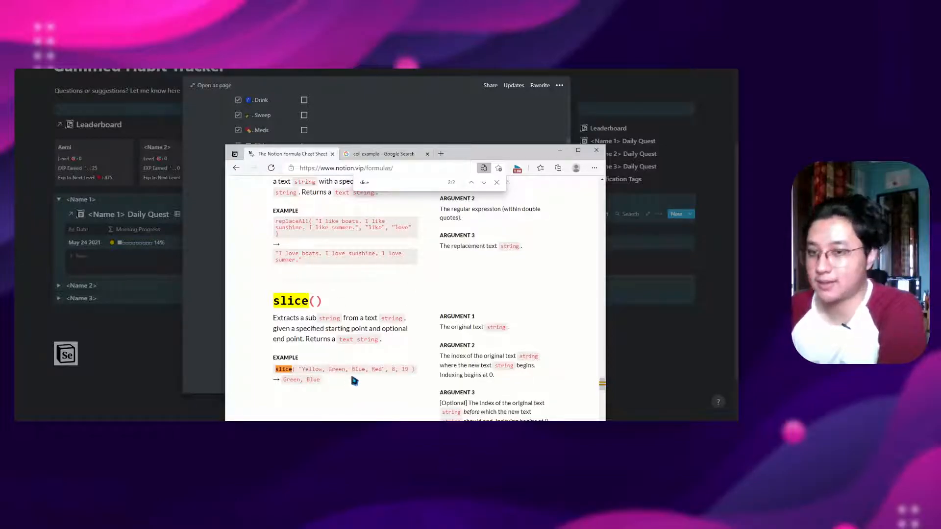
{"action": "scroll", "coordinate": [351, 378], "scroll_direction": "down", "scroll_amount": 3}
{"action": "left_click_drag", "start_coordinate": [315, 263], "coordinate": [407, 269]}
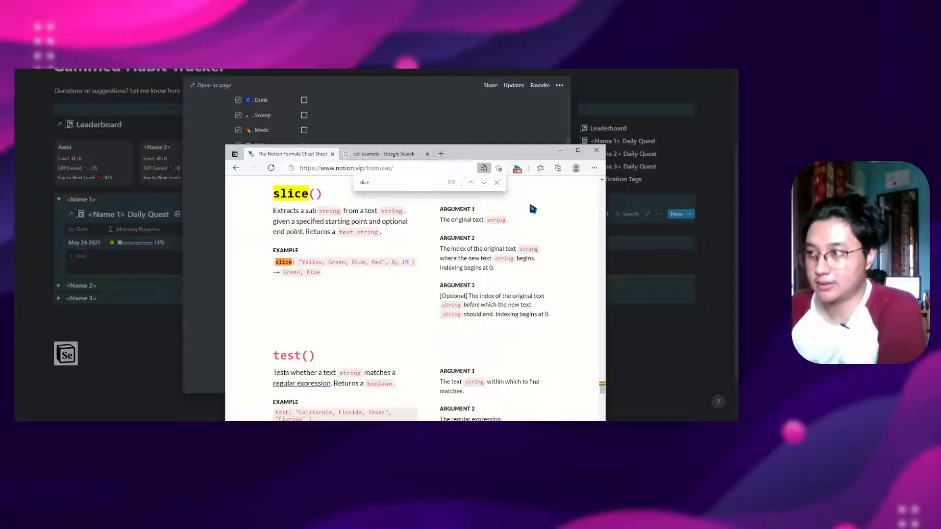
{"action": "left_click", "coordinate": [561, 156]}
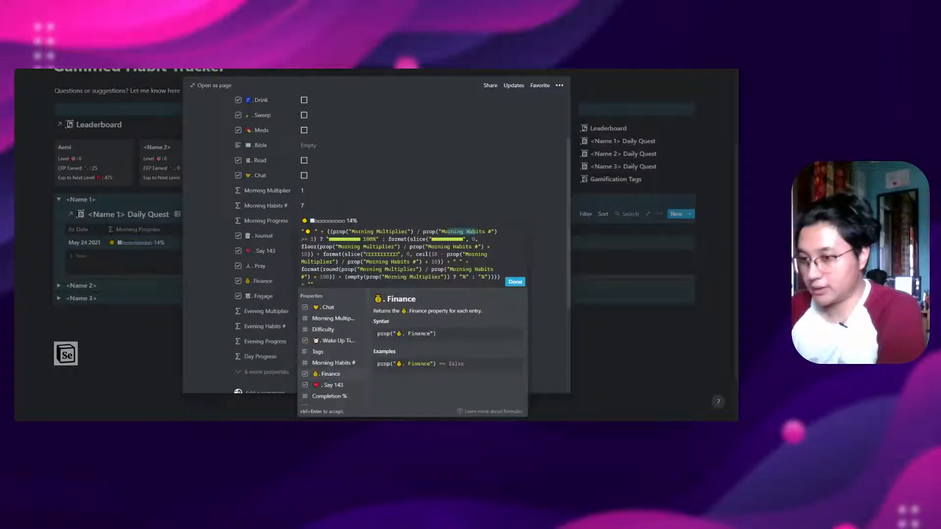
Step: Look up format in the notion.vip reference, compare the input and output of its example, and return to the formula
{"action": "key", "text": "alt+Tab"}
{"action": "left_click_drag", "start_coordinate": [380, 184], "coordinate": [348, 188]}
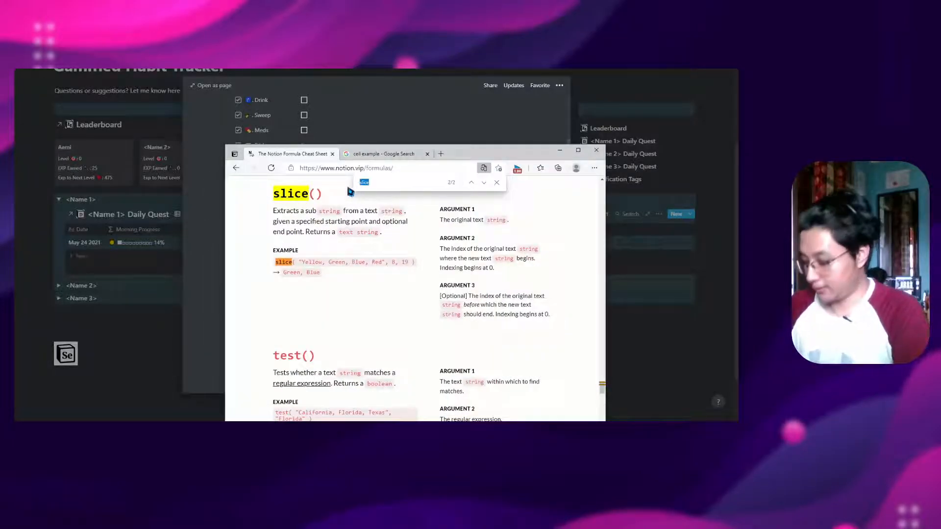
{"action": "key", "text": "BackSpace"}
{"action": "type", "text": "format"}
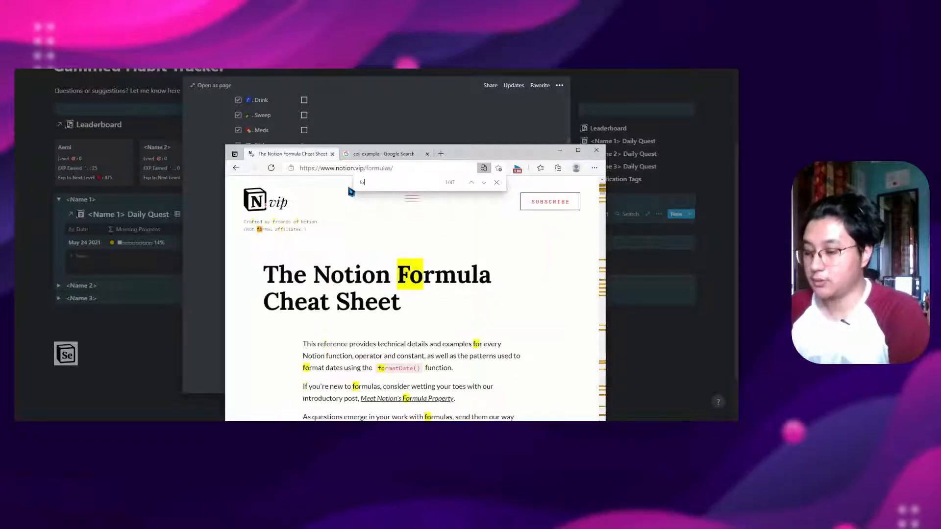
{"action": "key", "text": "Return"}
{"action": "key", "text": "Return"}
{"action": "key", "text": "Return"}
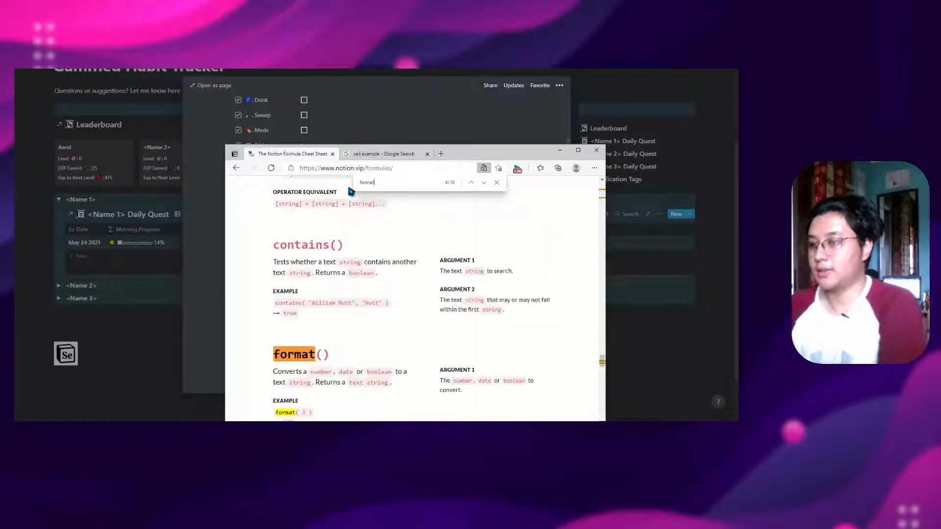
{"action": "scroll", "coordinate": [420, 241], "scroll_direction": "down", "scroll_amount": 3}
{"action": "double_click", "coordinate": [303, 252]}
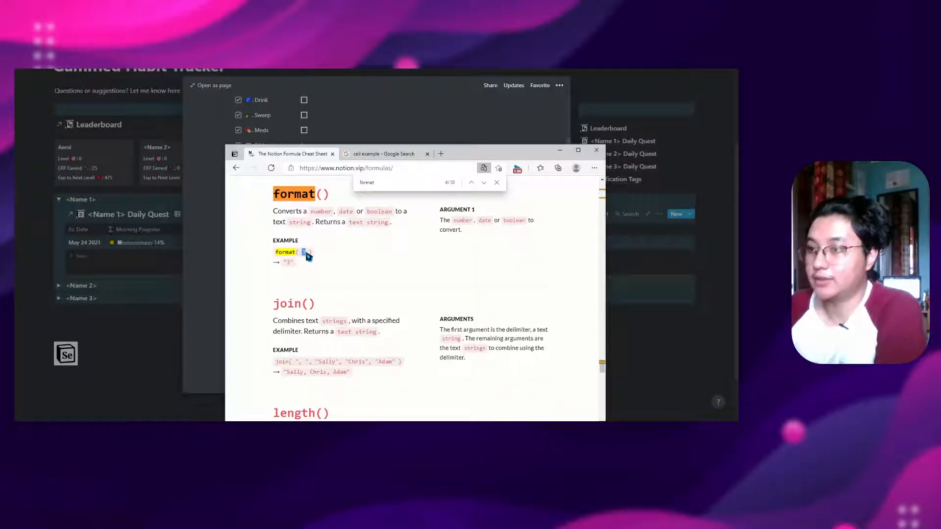
{"action": "double_click", "coordinate": [288, 263]}
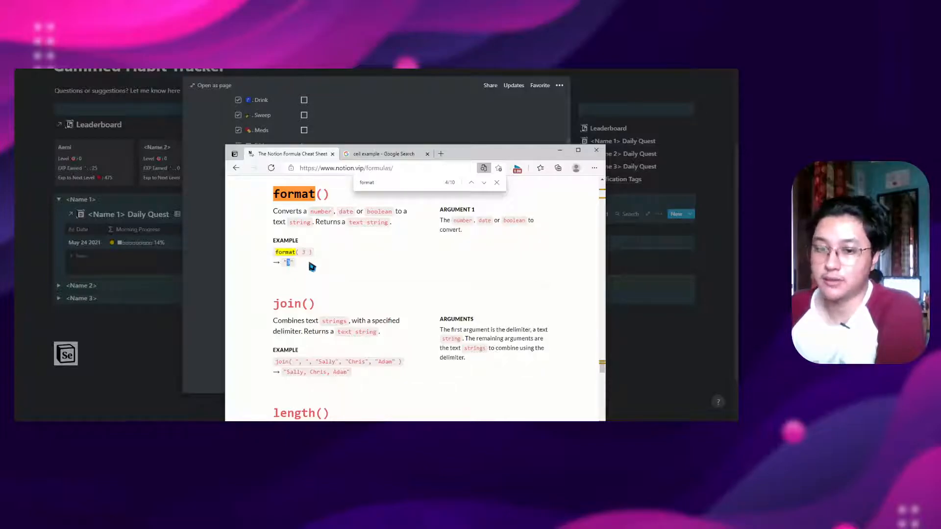
{"action": "double_click", "coordinate": [298, 252]}
{"action": "left_click", "coordinate": [315, 263]}
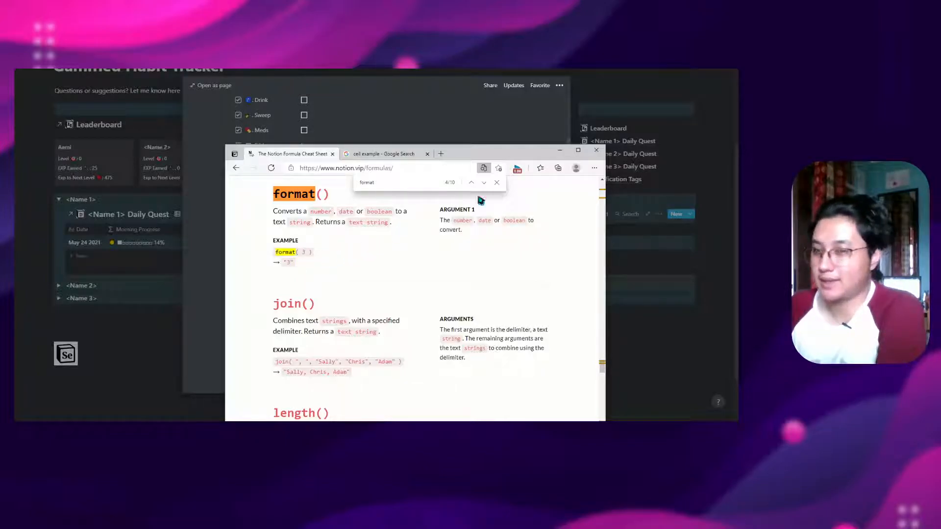
{"action": "left_click", "coordinate": [560, 150]}
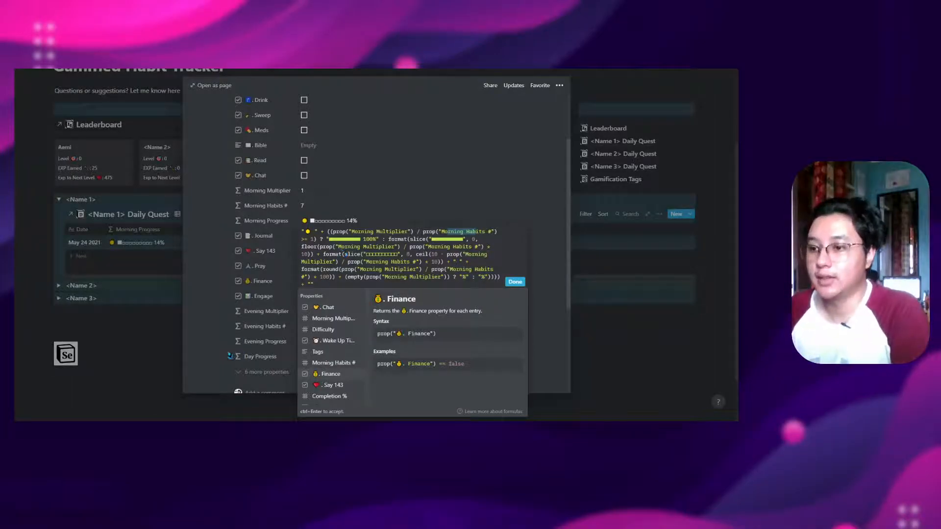
Step: Reopen the notion.vip formula reference and look up the floor function
{"action": "mouse_move", "coordinate": [101, 429]}
{"action": "left_click", "coordinate": [145, 396]}
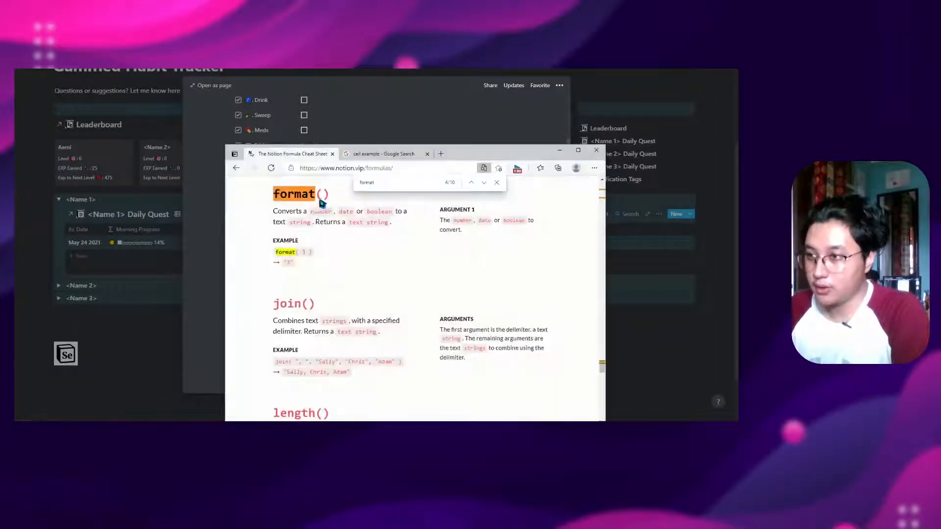
{"action": "left_click", "coordinate": [355, 186]}
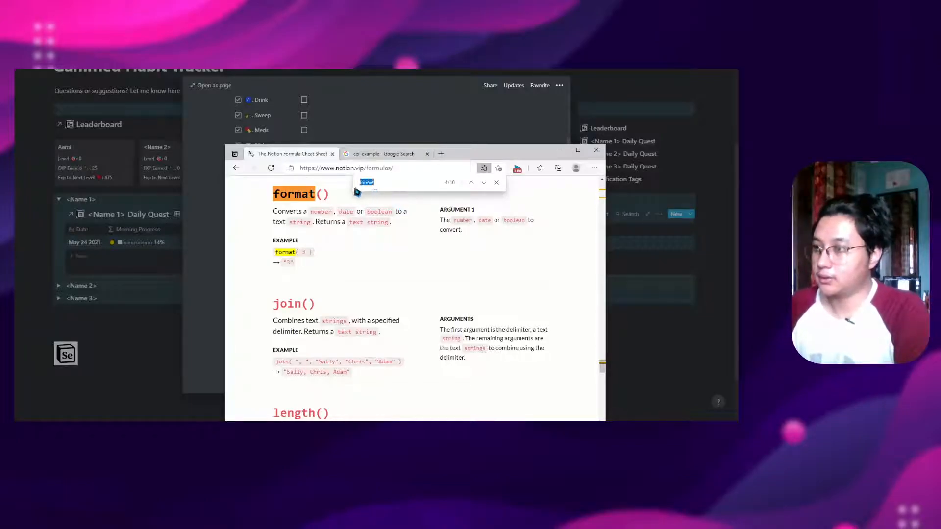
{"action": "type", "text": "flori"}
{"action": "key", "text": "BackSpace"}
{"action": "type", "text": "r"}
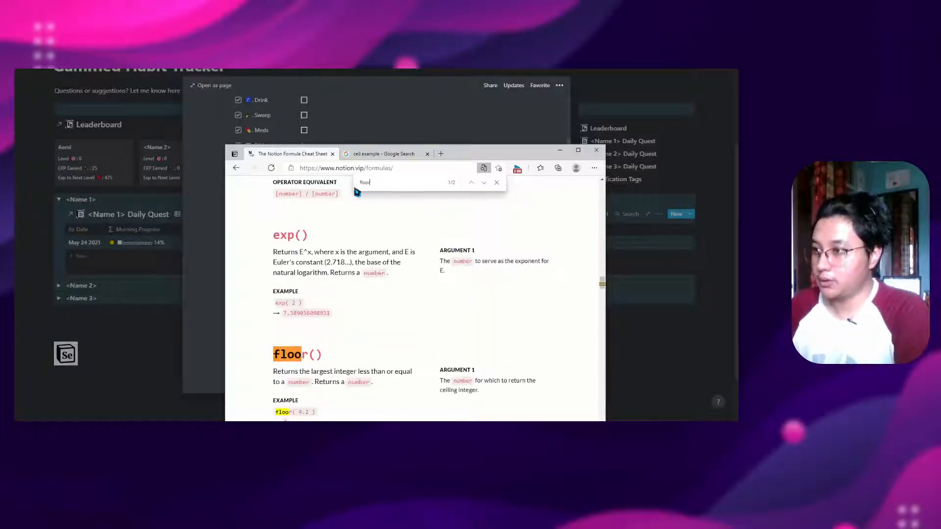
Step: Read the floor example in the notion.vip reference and compare it with the Morning Progress formula and the Calculator history
{"action": "scroll", "coordinate": [331, 323], "scroll_direction": "down", "scroll_amount": 2}
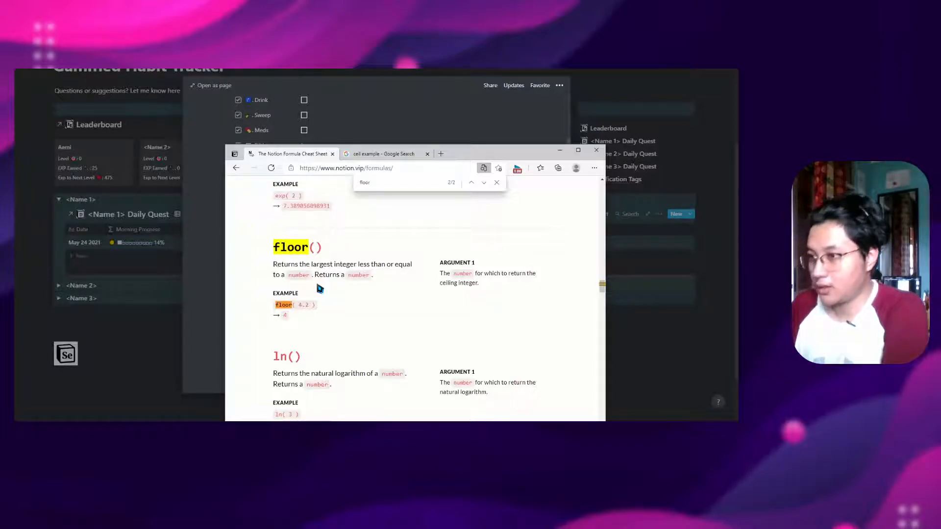
{"action": "left_click", "coordinate": [465, 141]}
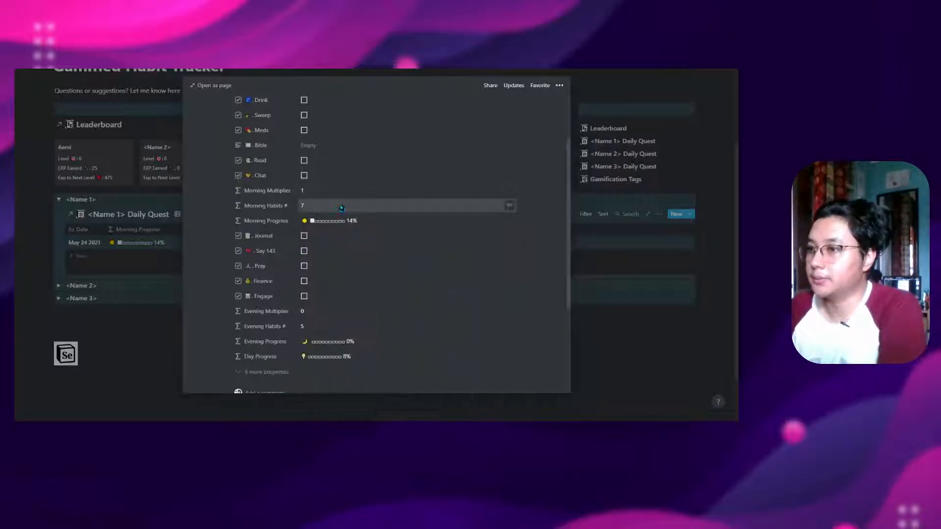
{"action": "left_click", "coordinate": [341, 221]}
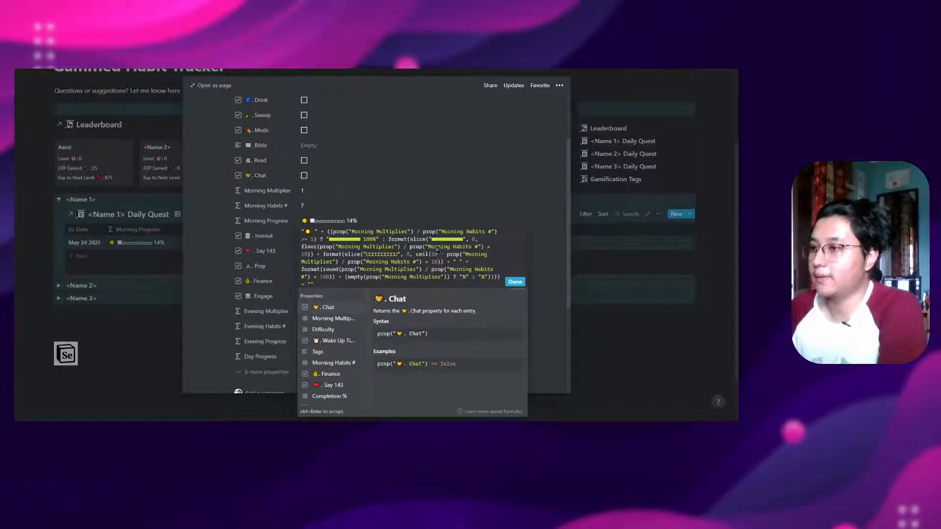
{"action": "key", "text": "alt+Tab"}
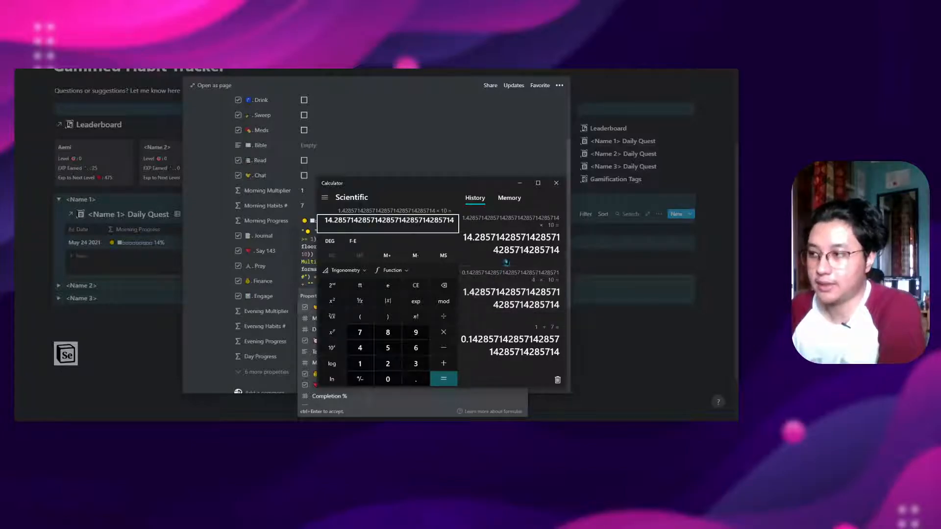
{"action": "left_click", "coordinate": [521, 185]}
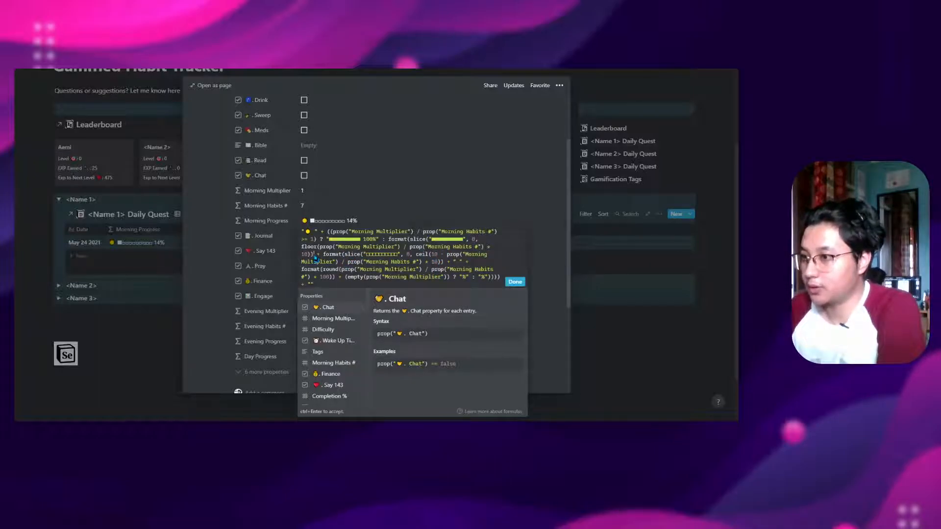
Step: Examine the formula's second format(slice()) part, covering the empty-box string, the start index 0 and the ceil function
{"action": "left_click", "coordinate": [373, 254]}
{"action": "left_click_drag", "start_coordinate": [333, 257], "coordinate": [356, 257]}
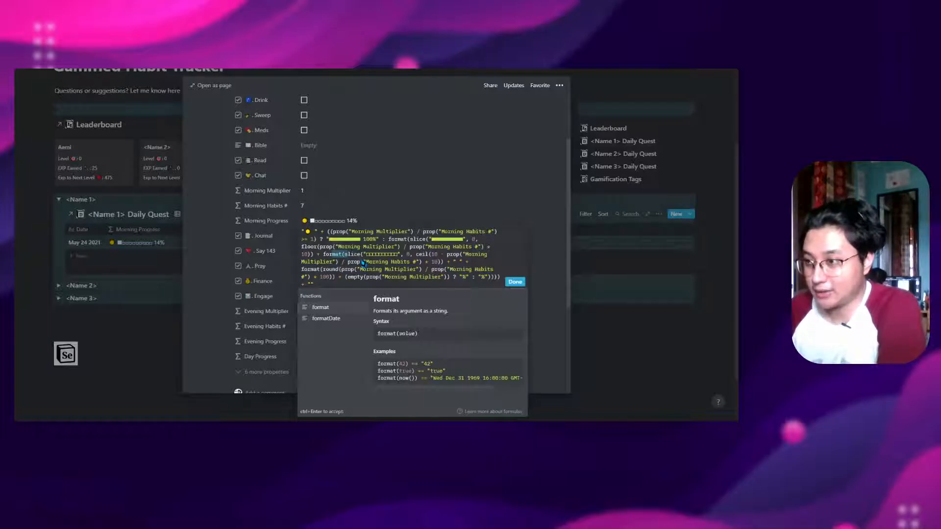
{"action": "left_click_drag", "start_coordinate": [366, 254], "coordinate": [388, 256]}
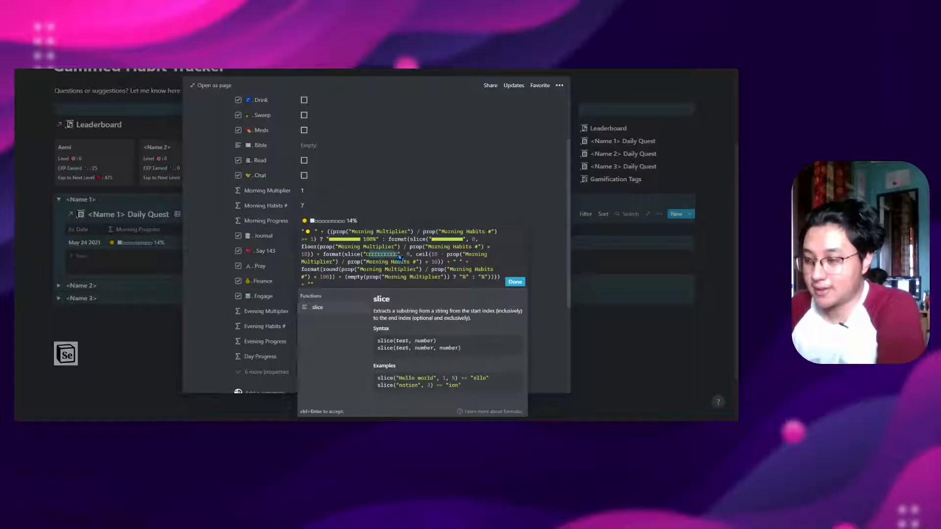
{"action": "left_click", "coordinate": [407, 255]}
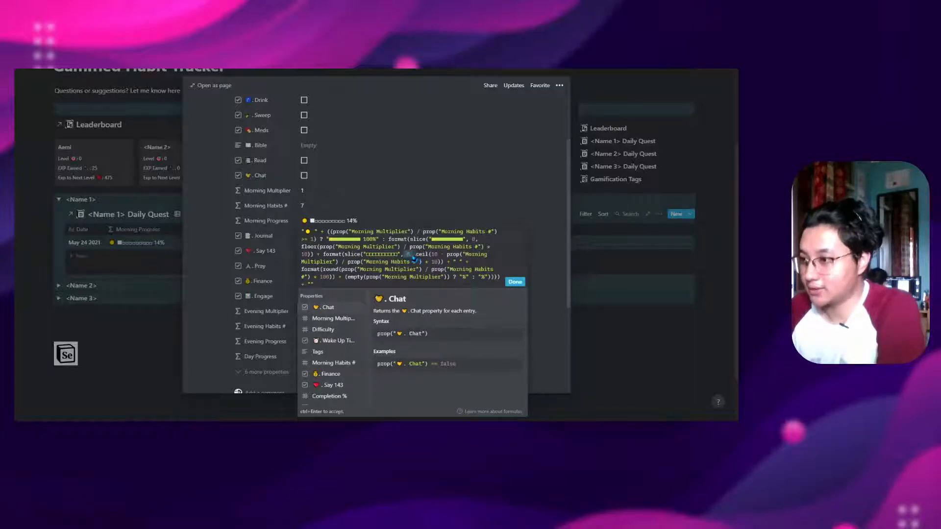
{"action": "left_click", "coordinate": [424, 257]}
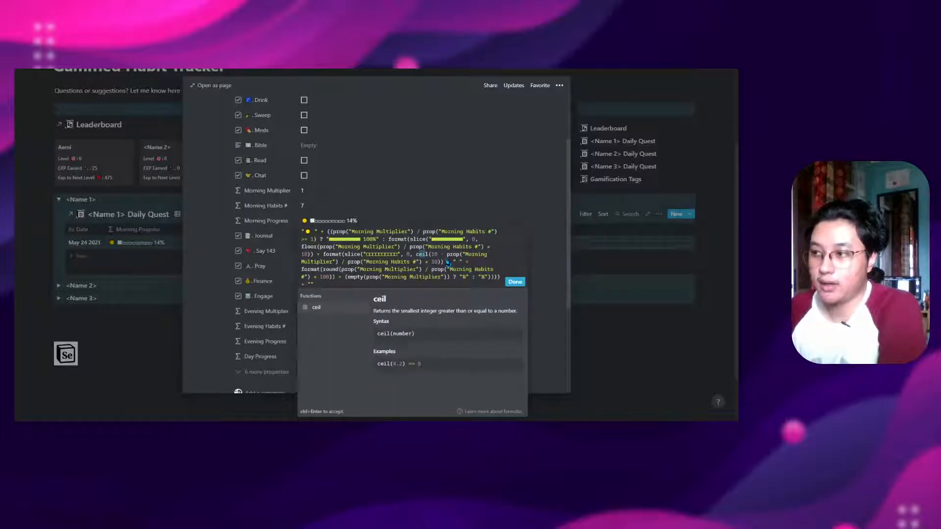
Step: Look up ceil in the notion.vip reference, read its 4.2 example, and return to the formula
{"action": "left_click", "coordinate": [118, 427]}
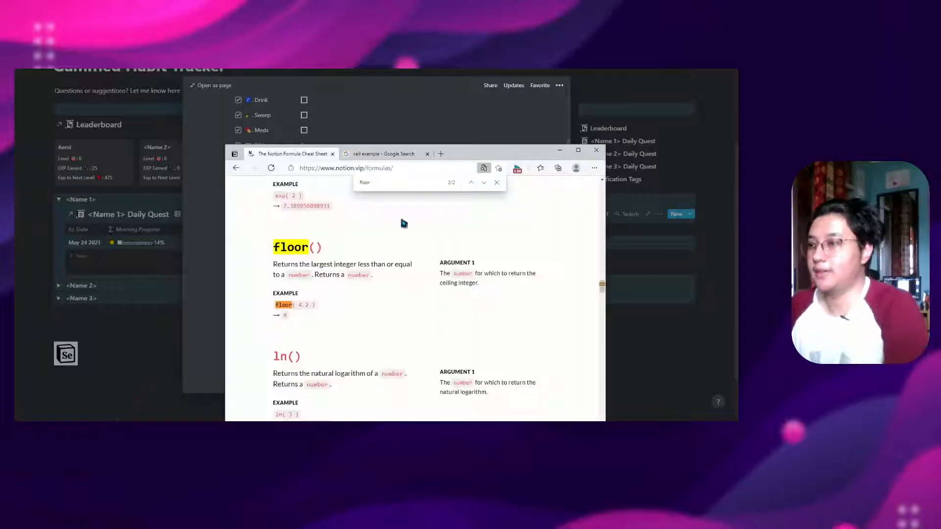
{"action": "left_click_drag", "start_coordinate": [412, 185], "coordinate": [371, 191]}
{"action": "type", "text": "cel"}
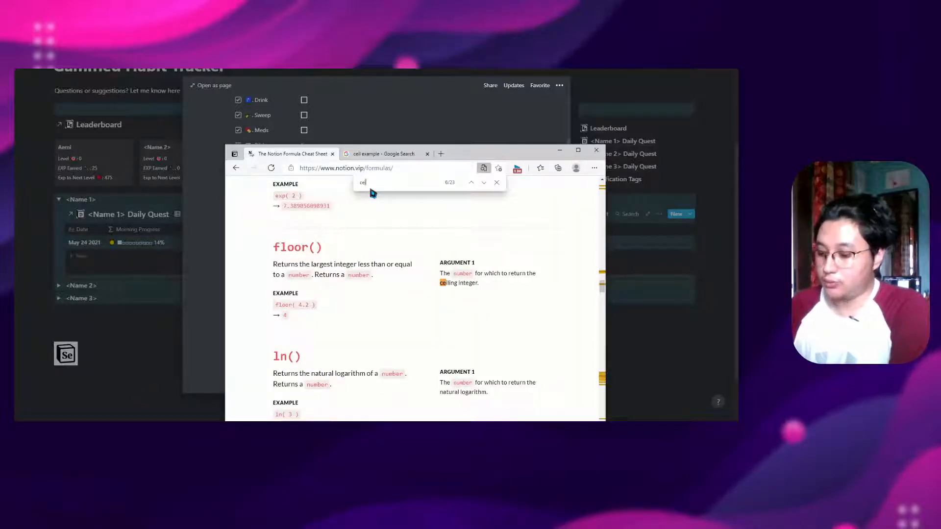
{"action": "type", "text": "il"}
{"action": "scroll", "coordinate": [371, 319], "scroll_direction": "down", "scroll_amount": 1}
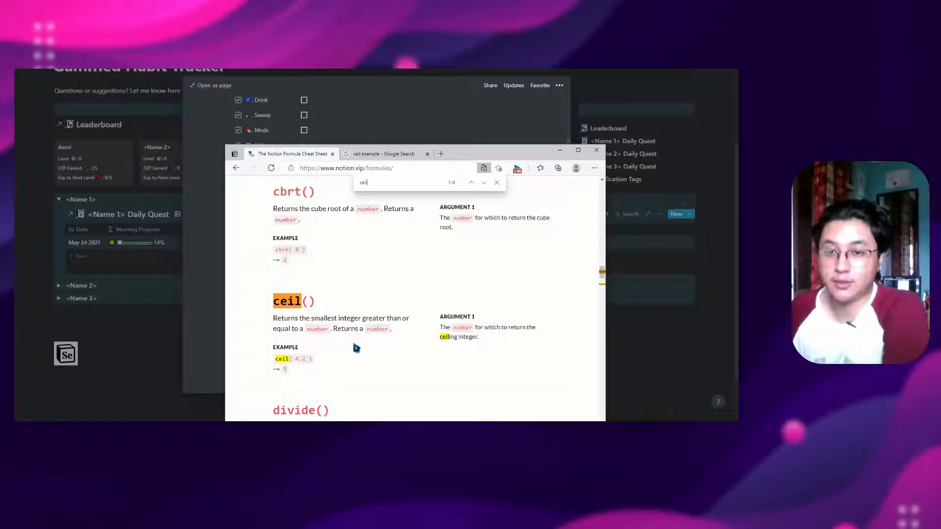
{"action": "left_click", "coordinate": [560, 150]}
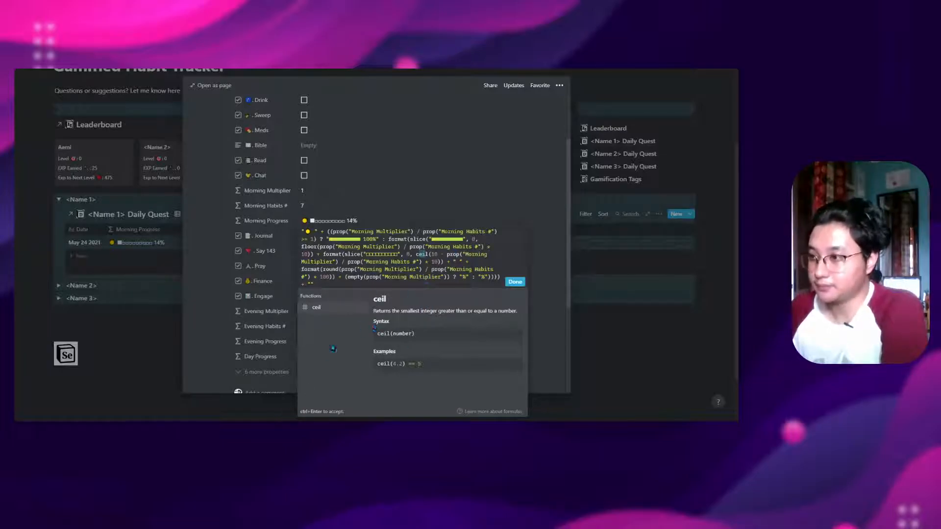
Step: Switch to Calculator, place it beside the formula, and calculate 1 ÷ 7 × 10
{"action": "left_click", "coordinate": [255, 425]}
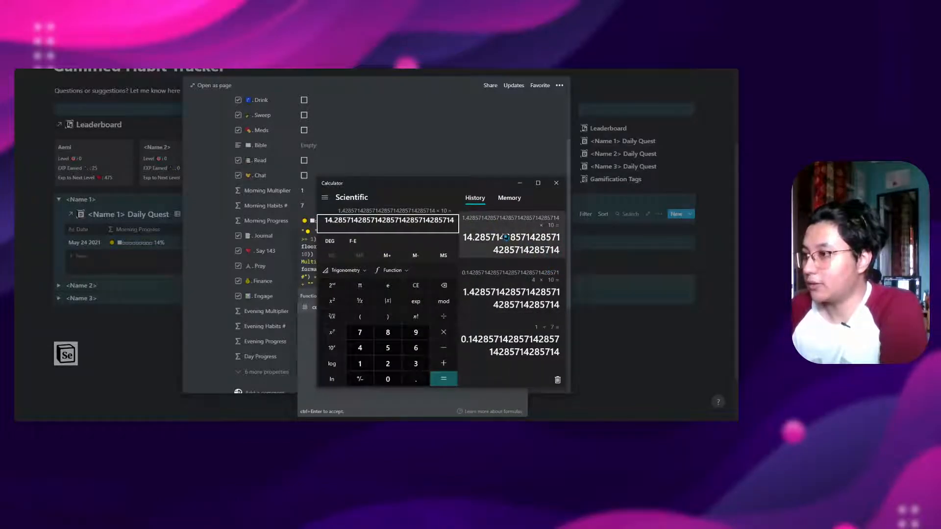
{"action": "left_click", "coordinate": [520, 184]}
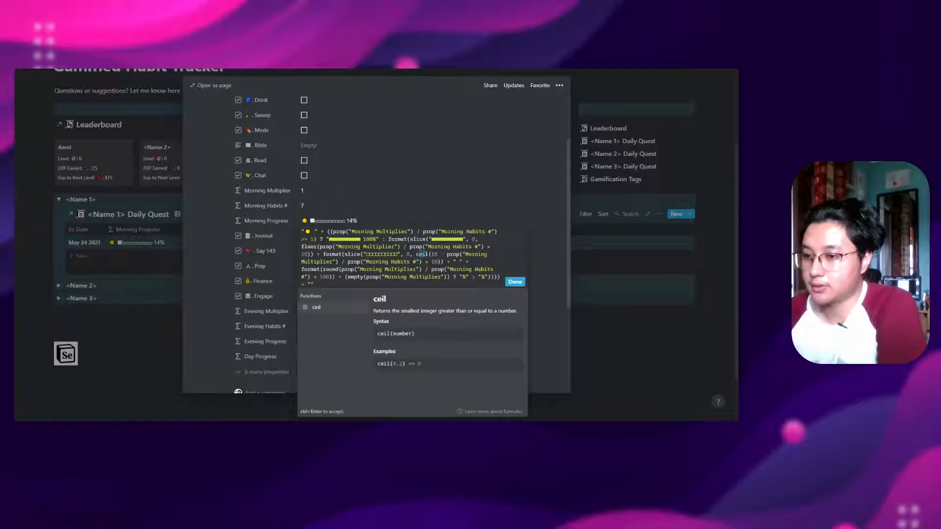
{"action": "key", "text": "alt+Tab"}
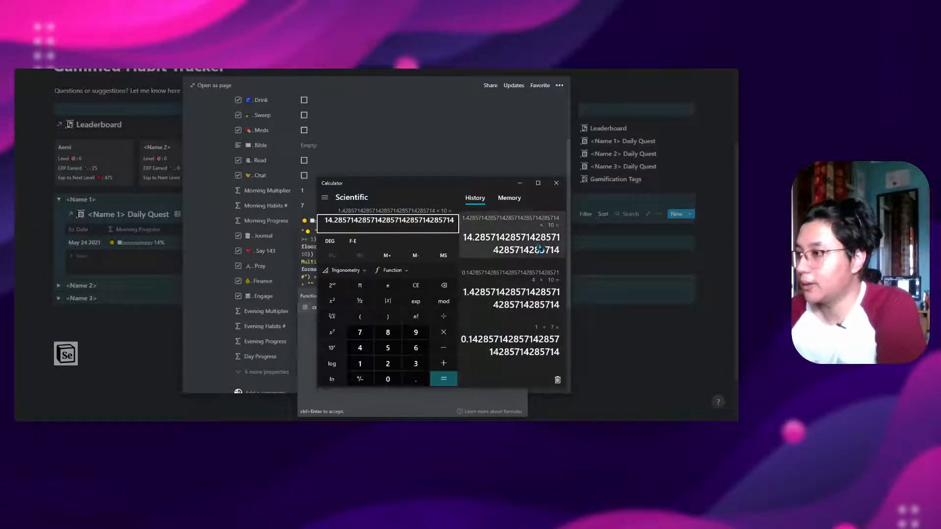
{"action": "left_click_drag", "start_coordinate": [484, 192], "coordinate": [245, 186]}
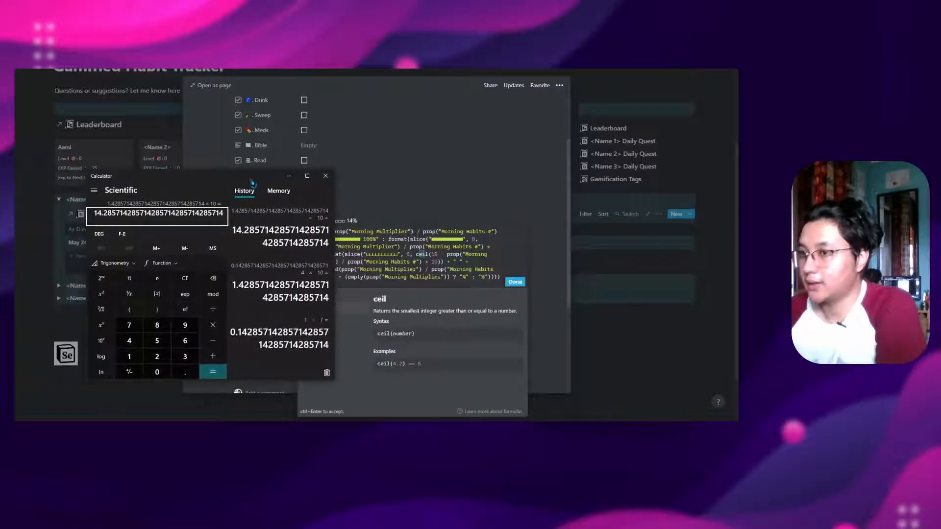
{"action": "type", "text": "1/7"}
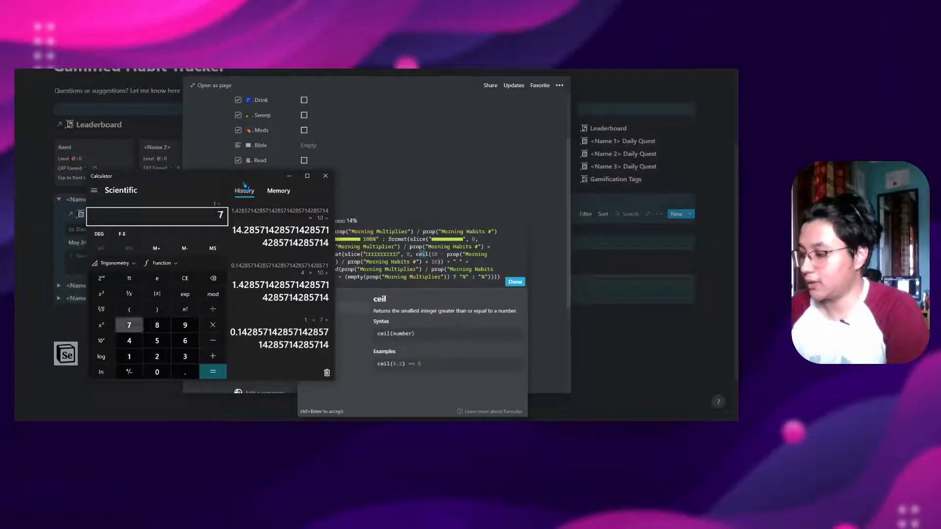
{"action": "key", "text": "Return"}
{"action": "type", "text": "*10"}
{"action": "key", "text": "Return"}
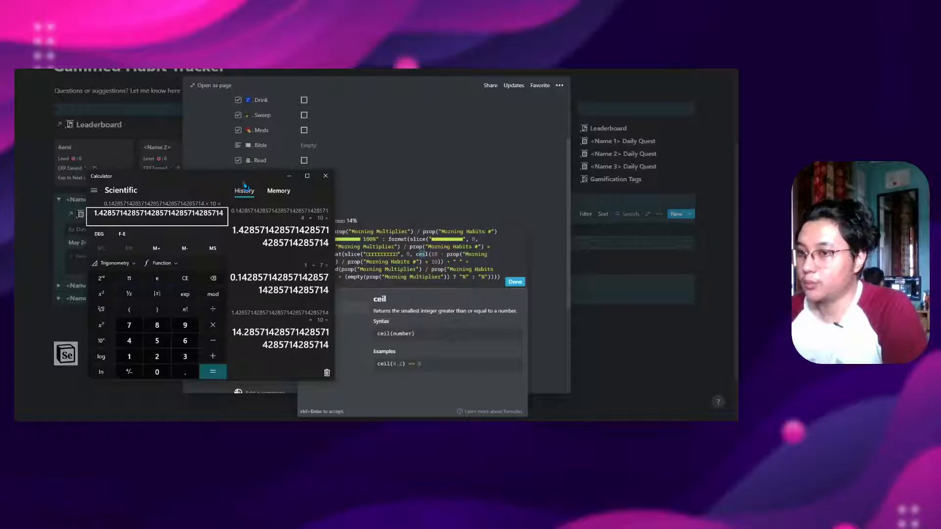
Step: Calculate 10 - 1.42 for the formula's ceil argument and return to the formula
{"action": "type", "text": "10 - 1"}
{"action": "type", "text": ".42"}
{"action": "key", "text": "Return"}
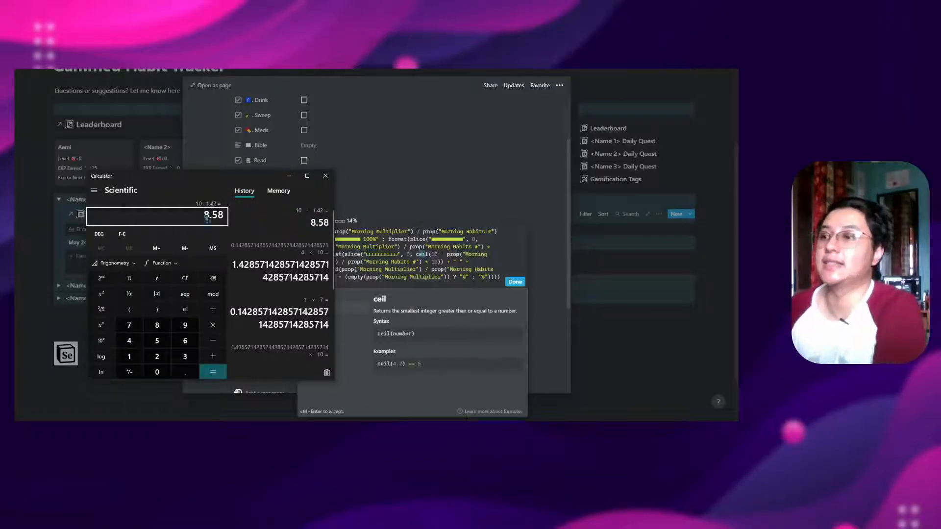
{"action": "left_click", "coordinate": [289, 175]}
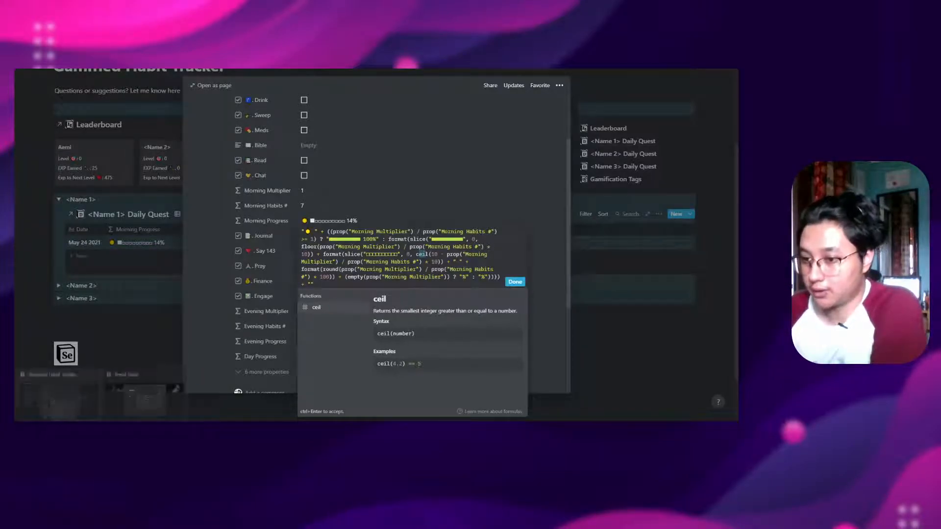
Step: Look up empty in the notion.vip reference, read its "Word" example, and return to the formula
{"action": "key", "text": "alt+Tab"}
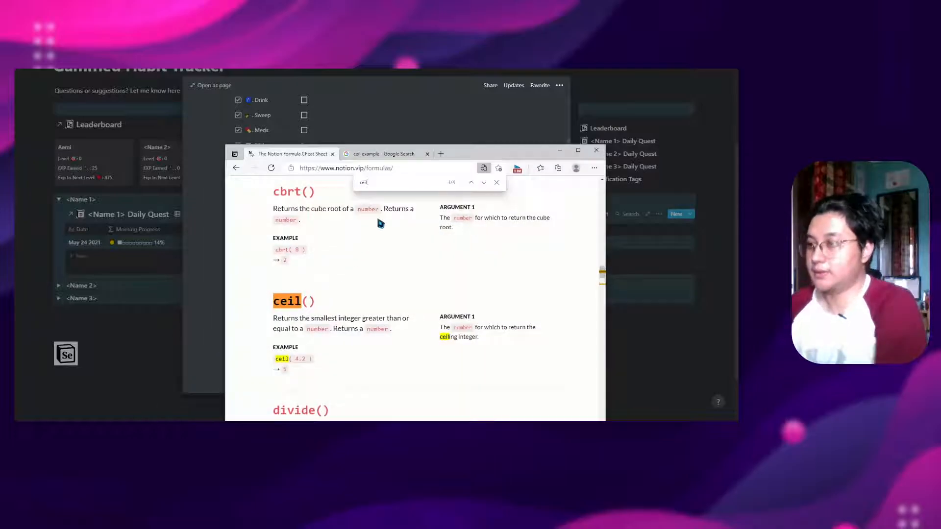
{"action": "key", "text": "BackSpace"}
{"action": "key", "text": "BackSpace"}
{"action": "key", "text": "BackSpace"}
{"action": "key", "text": "BackSpace"}
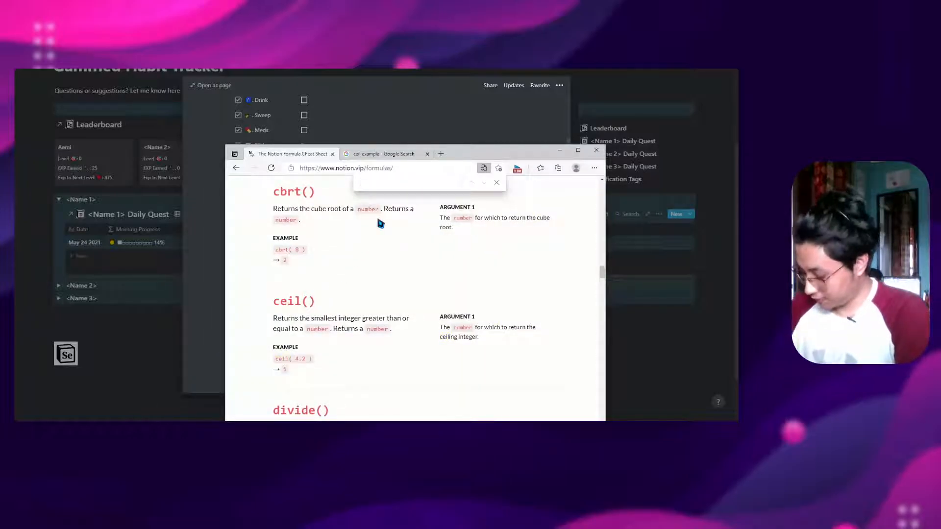
{"action": "type", "text": "emmpt"}
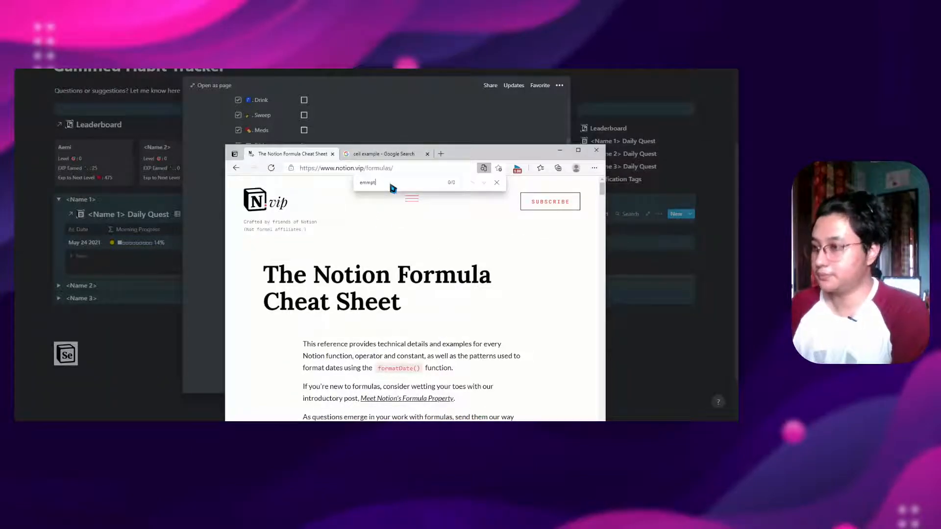
{"action": "type", "text": "pty"}
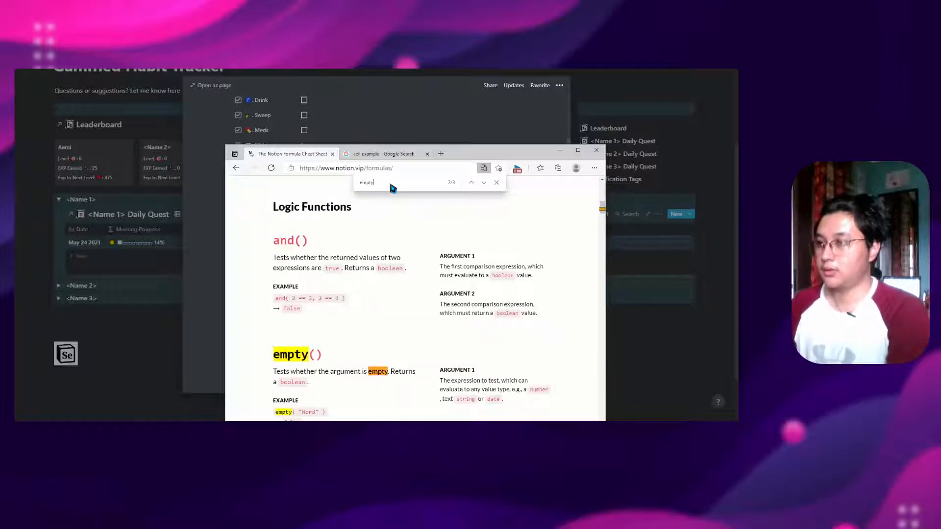
{"action": "scroll", "coordinate": [353, 338], "scroll_direction": "down", "scroll_amount": 1}
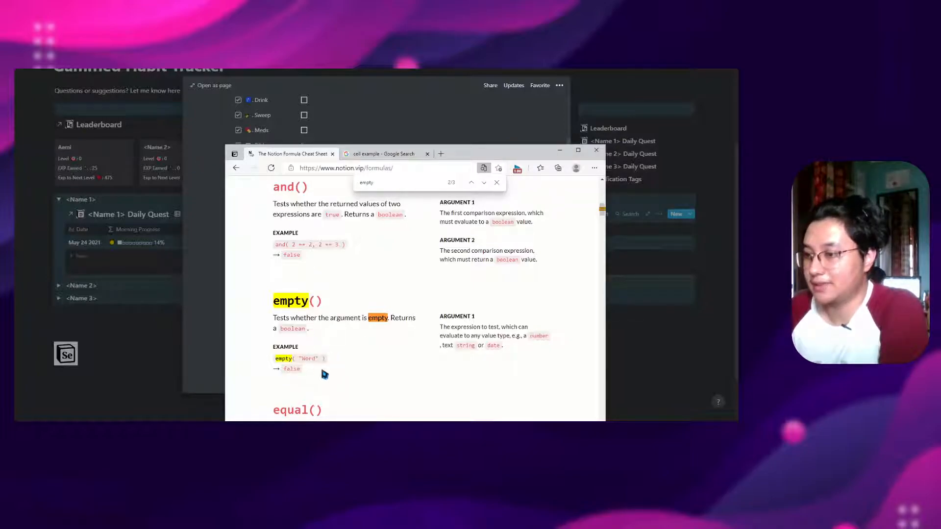
{"action": "left_click", "coordinate": [557, 151]}
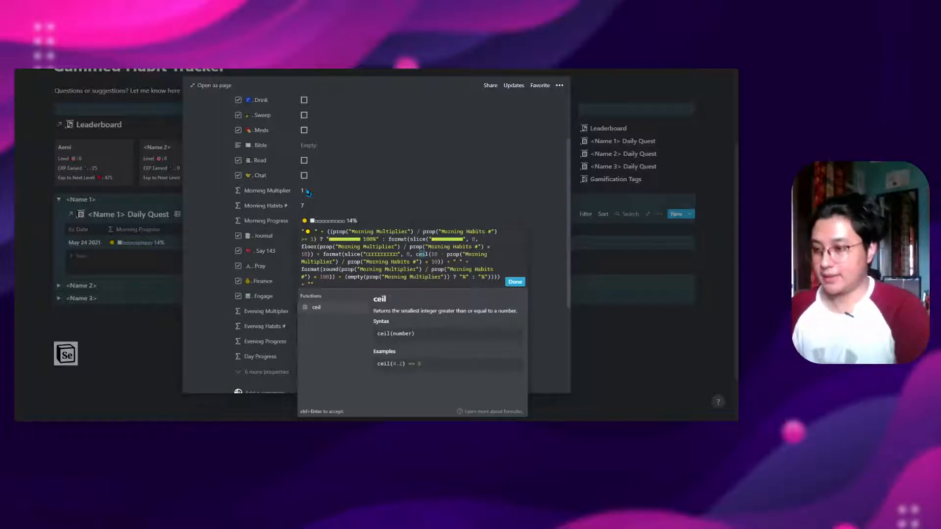
Step: Calculate 2 ÷ 7 × 10 in Calculator, keeping its window clear of the Morning Progress formula
{"action": "left_click", "coordinate": [230, 423]}
{"action": "key", "text": "Escape"}
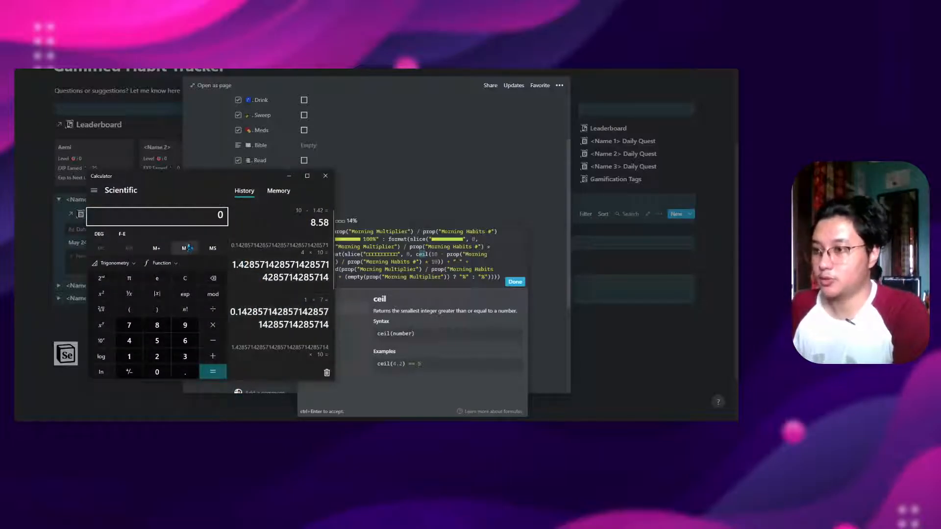
{"action": "type", "text": "2"}
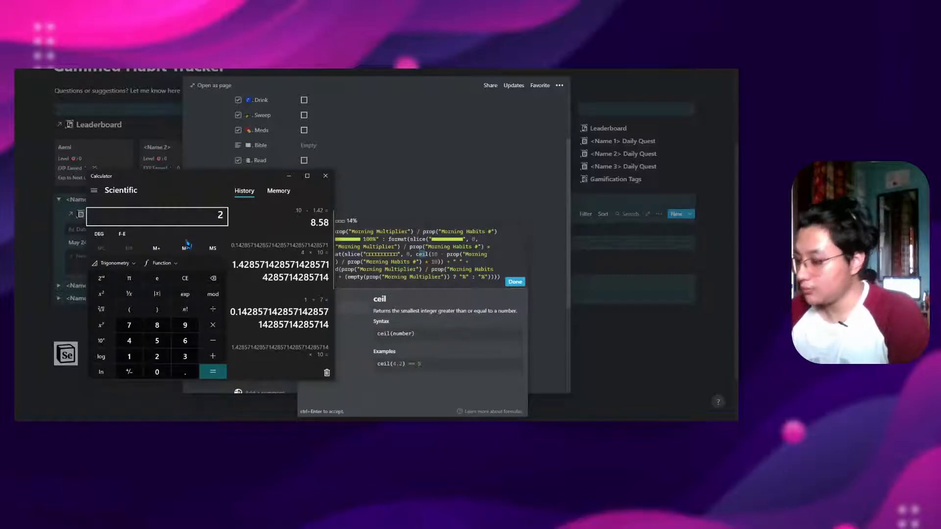
{"action": "type", "text": " ÷ 7"}
{"action": "key", "text": "Return"}
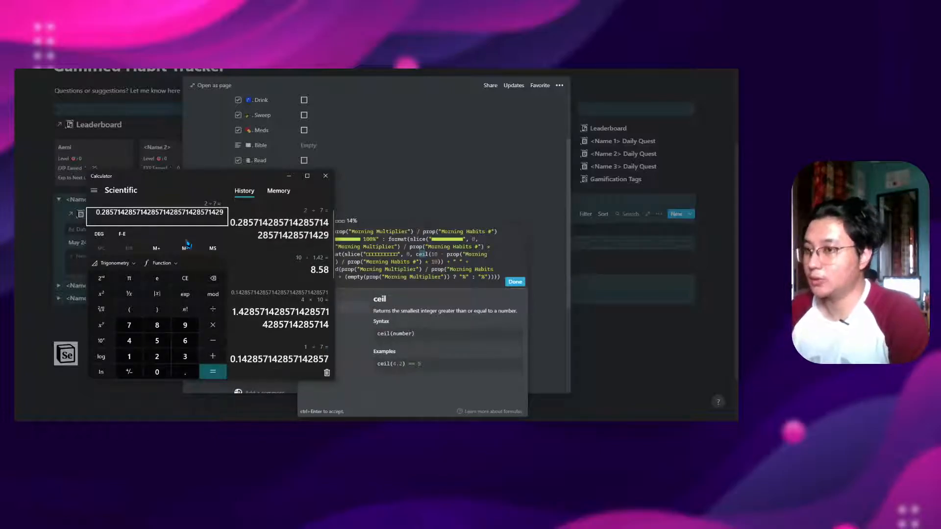
{"action": "left_click_drag", "start_coordinate": [253, 173], "coordinate": [210, 166]}
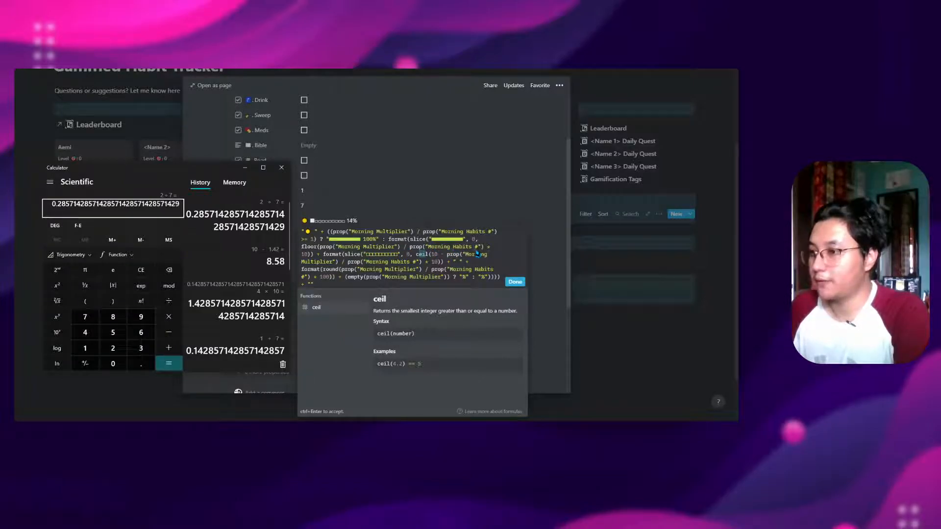
{"action": "type", "text": "*10"}
{"action": "key", "text": "Return"}
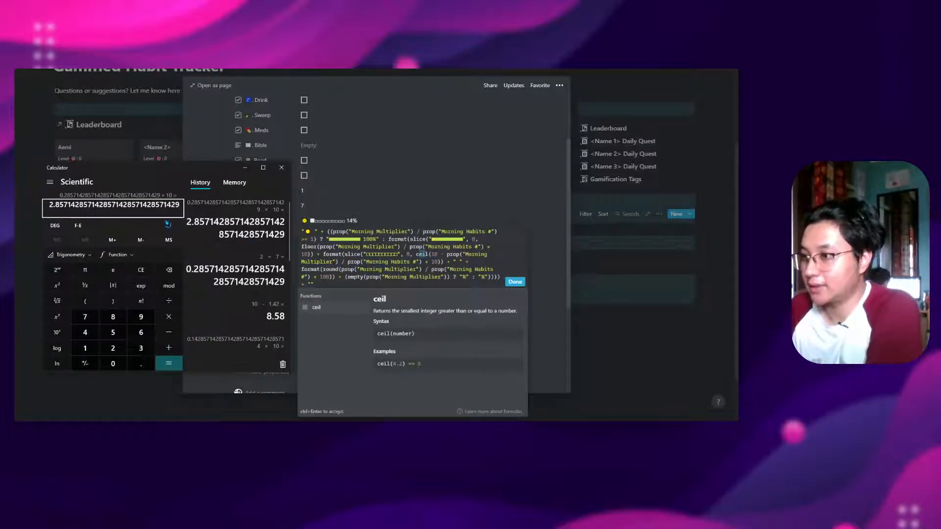
Step: Calculate 10 - 2.85 and compare it with the ceil part of the Morning Progress formula
{"action": "type", "text": "10"}
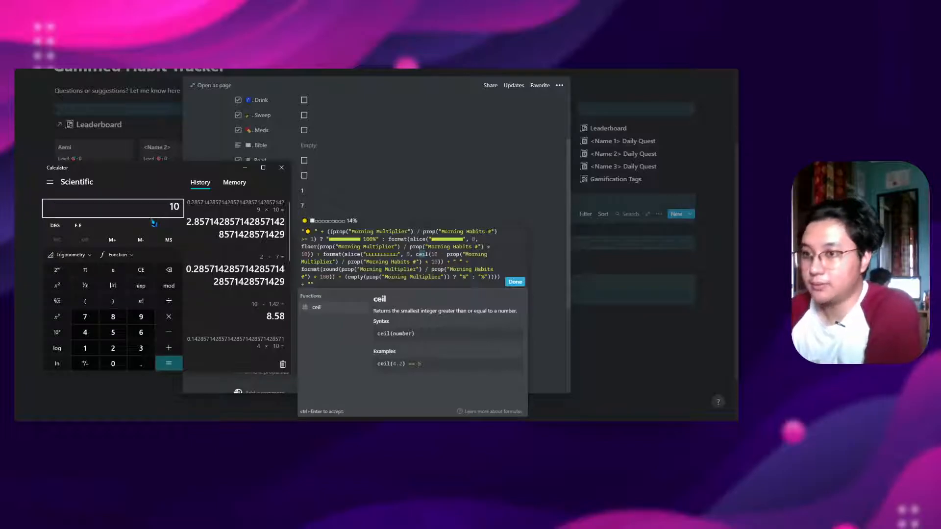
{"action": "key", "text": "asterisk"}
{"action": "key", "text": "minus"}
{"action": "type", "text": "2.85"}
{"action": "key", "text": "Return"}
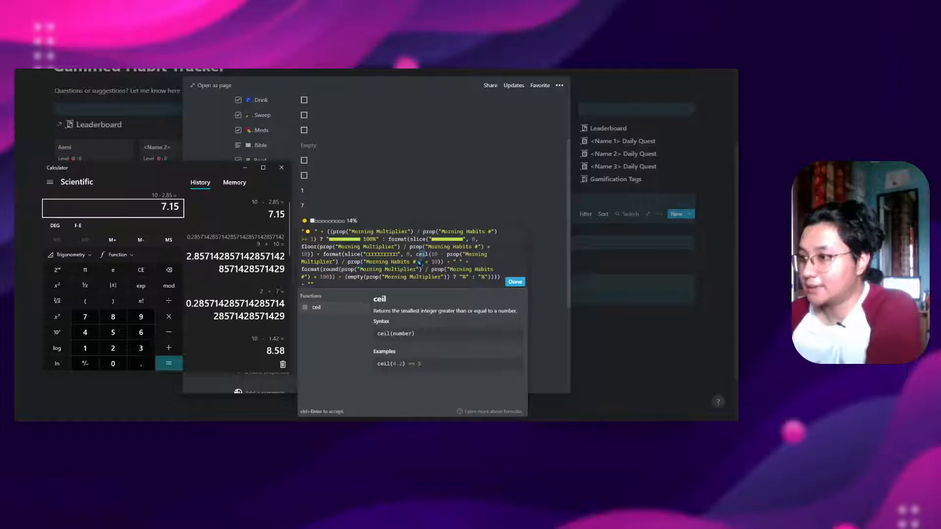
{"action": "left_click", "coordinate": [426, 261]}
{"action": "key", "text": "alt+Tab"}
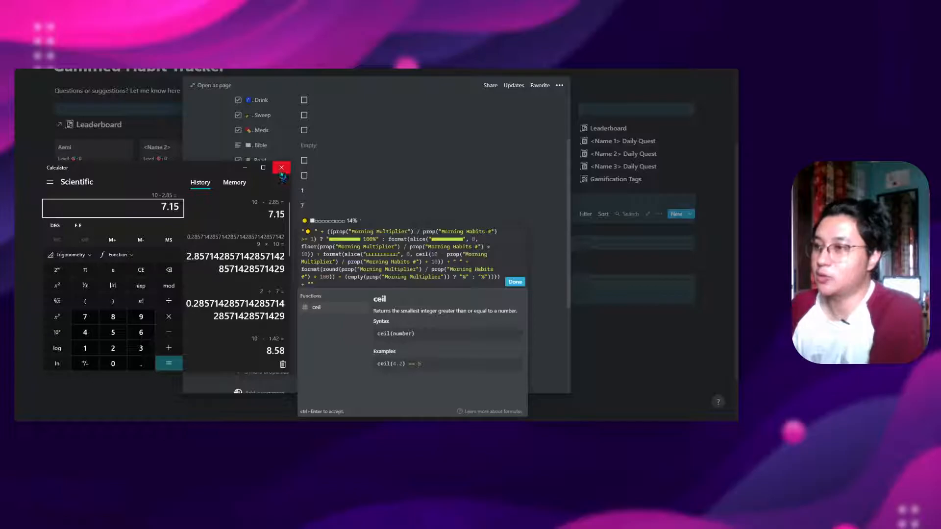
Step: Close Calculator and the Morning Progress formula, and examine the Morning Multiplier formula on the May 24 2021 page
{"action": "left_click", "coordinate": [281, 169]}
{"action": "left_click", "coordinate": [309, 199]}
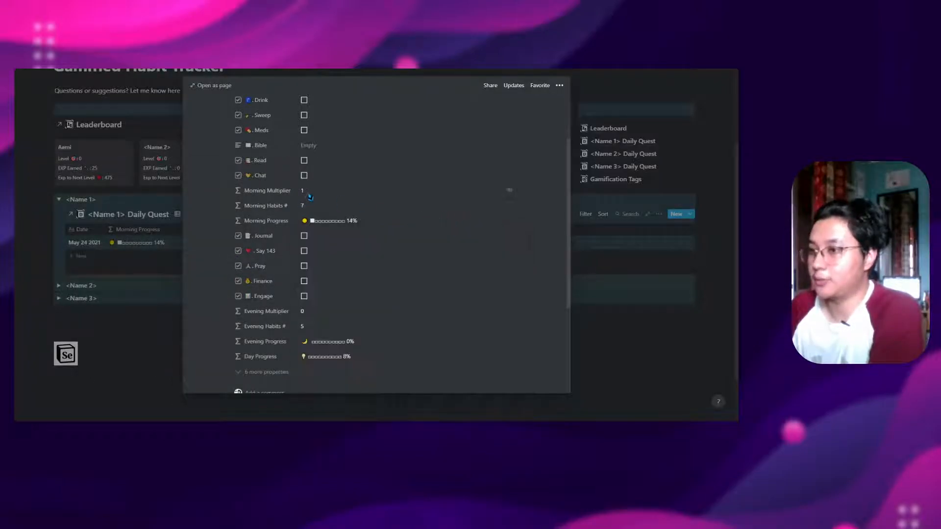
{"action": "left_click", "coordinate": [310, 196]}
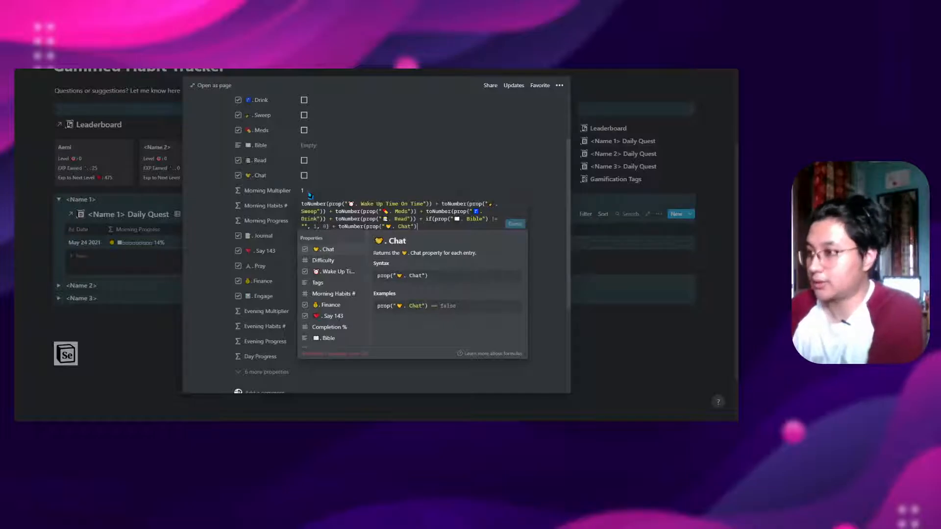
{"action": "left_click", "coordinate": [383, 185]}
{"action": "left_click", "coordinate": [382, 186]}
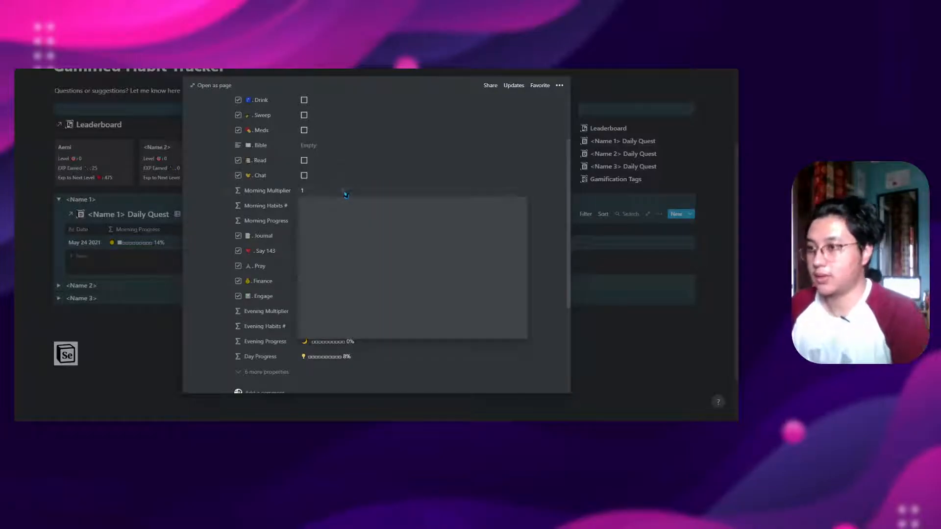
{"action": "left_click", "coordinate": [455, 168]}
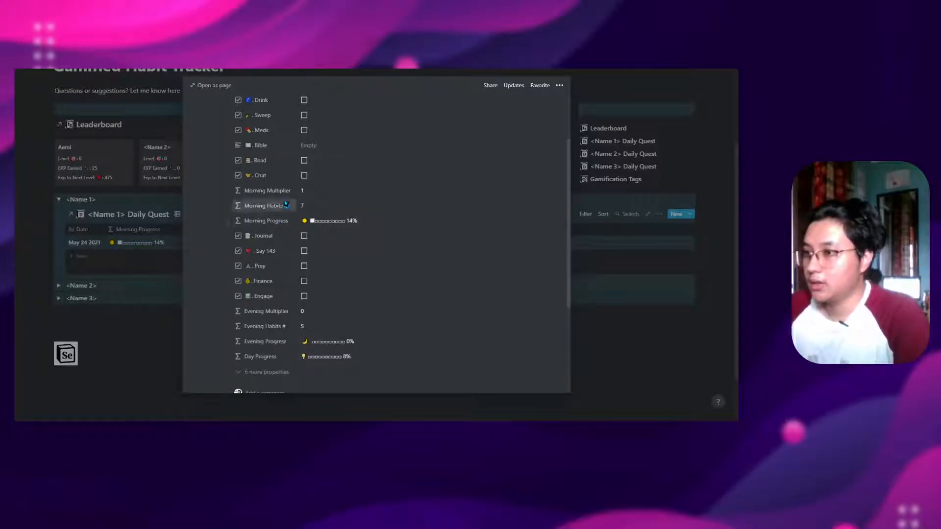
{"action": "scroll", "coordinate": [269, 216], "scroll_direction": "up", "scroll_amount": 2}
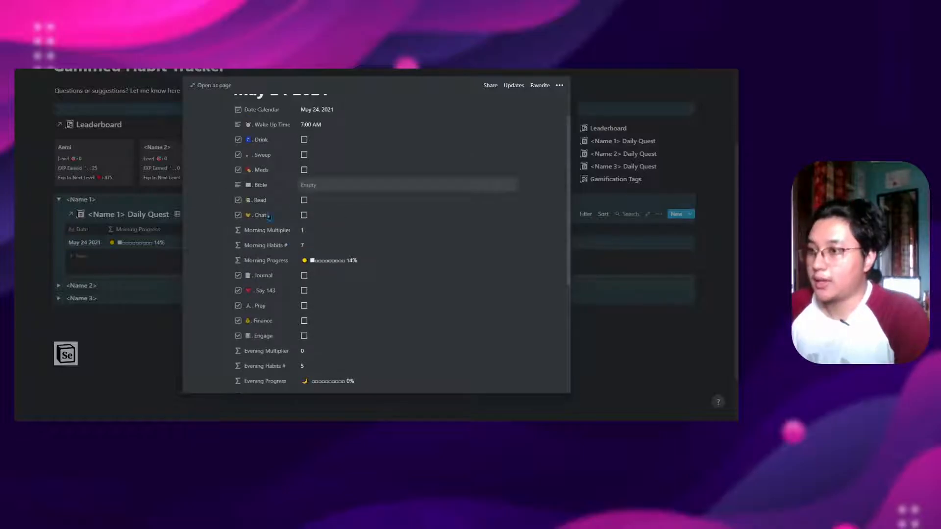
Step: Tick Drink for May 24 2021 in the <Name 1> Daily Quest and check the Morning Progress formula
{"action": "left_click", "coordinate": [178, 322]}
{"action": "left_click", "coordinate": [254, 243]}
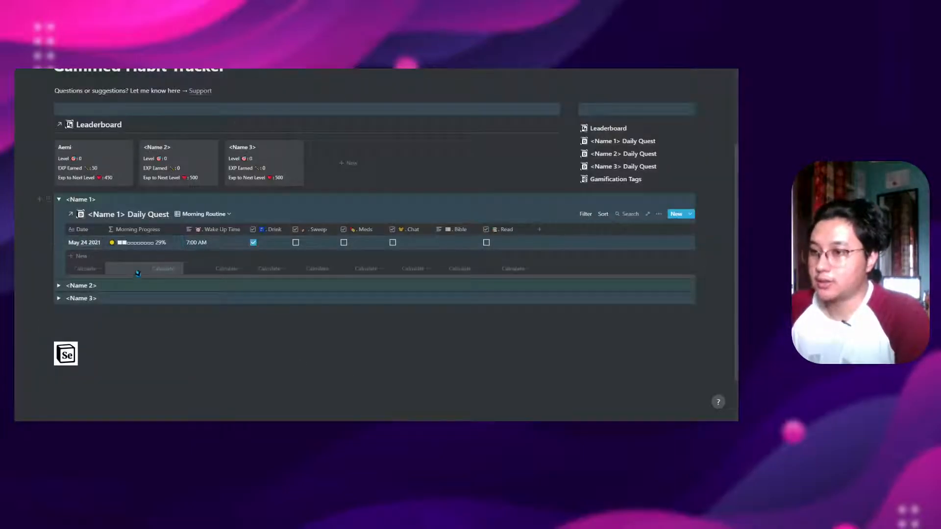
{"action": "left_click", "coordinate": [147, 242]}
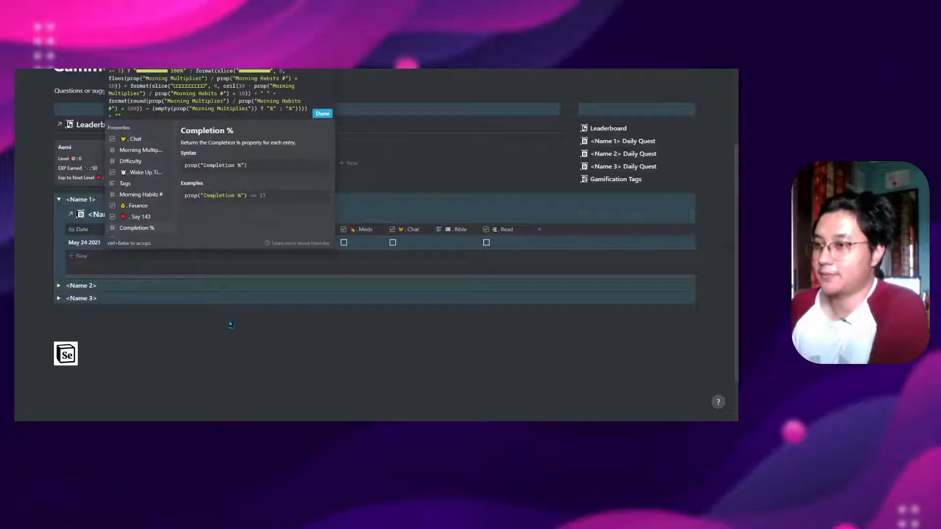
{"action": "left_click", "coordinate": [244, 355]}
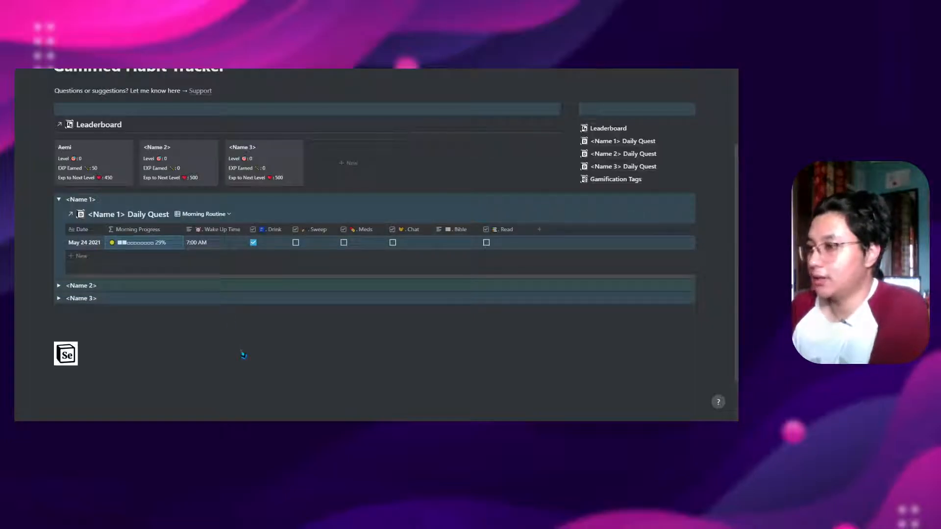
Step: Collapse the <Name 1> section, view the Gamification Tags database, and return to the tracker
{"action": "left_click", "coordinate": [59, 199]}
{"action": "left_click", "coordinate": [630, 190]}
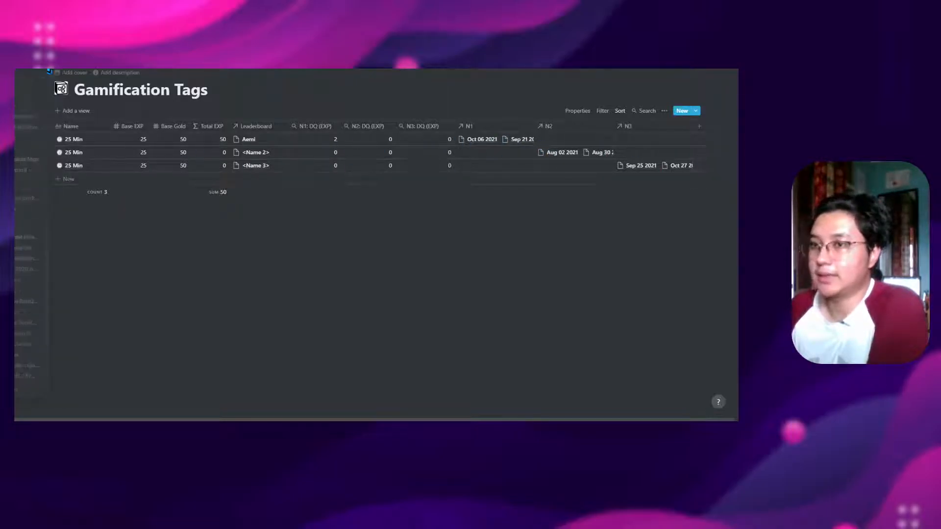
{"action": "left_click", "coordinate": [23, 68]}
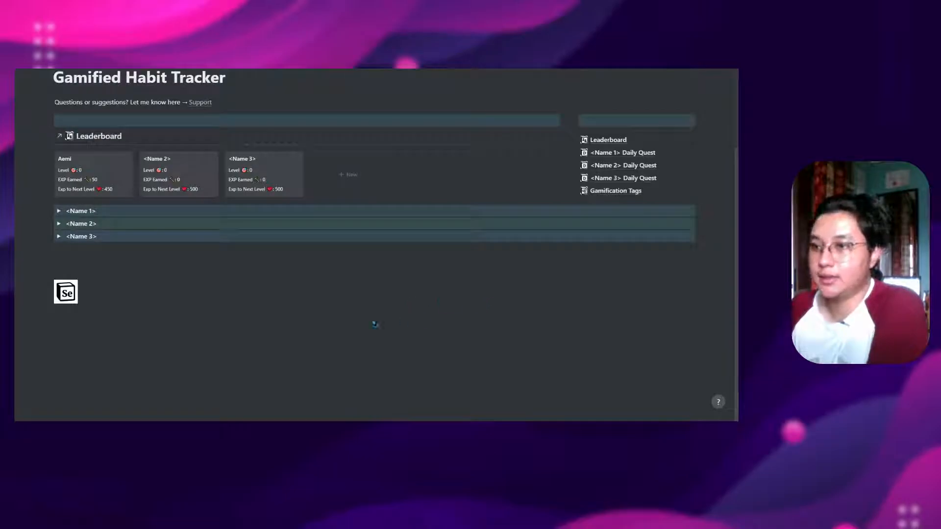
Step: Expand the <Name 2> and <Name 3> sections in turn to view their Daily Quest tables, collapsing each again
{"action": "left_click", "coordinate": [58, 223]}
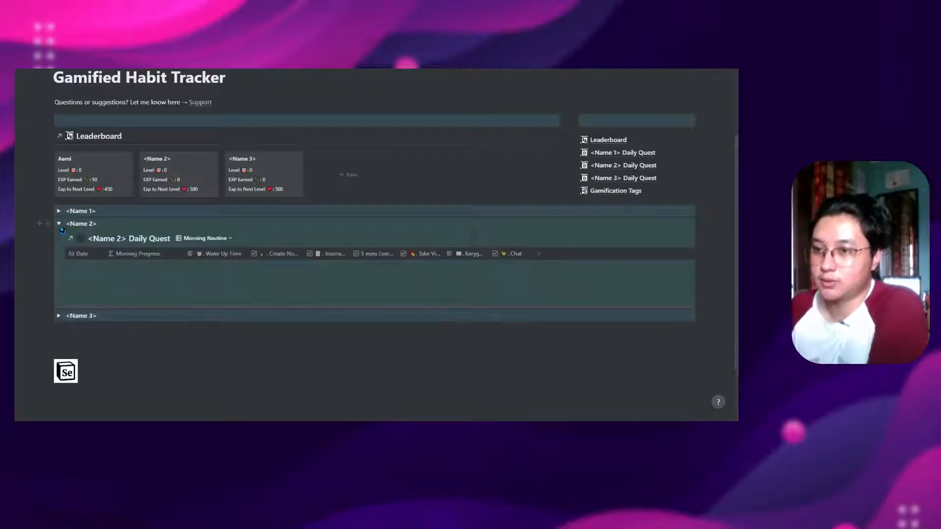
{"action": "left_click", "coordinate": [58, 223]}
{"action": "left_click", "coordinate": [58, 249]}
{"action": "left_click", "coordinate": [59, 236]}
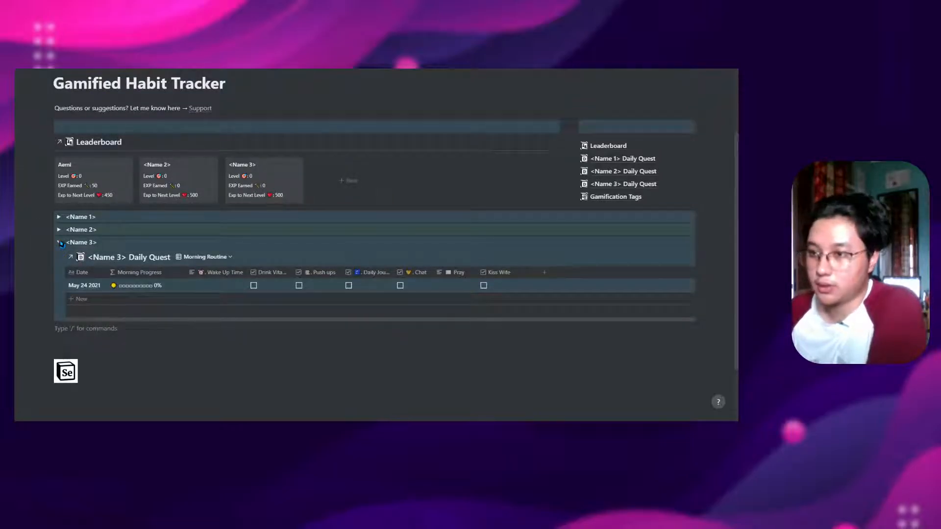
{"action": "left_click", "coordinate": [61, 244]}
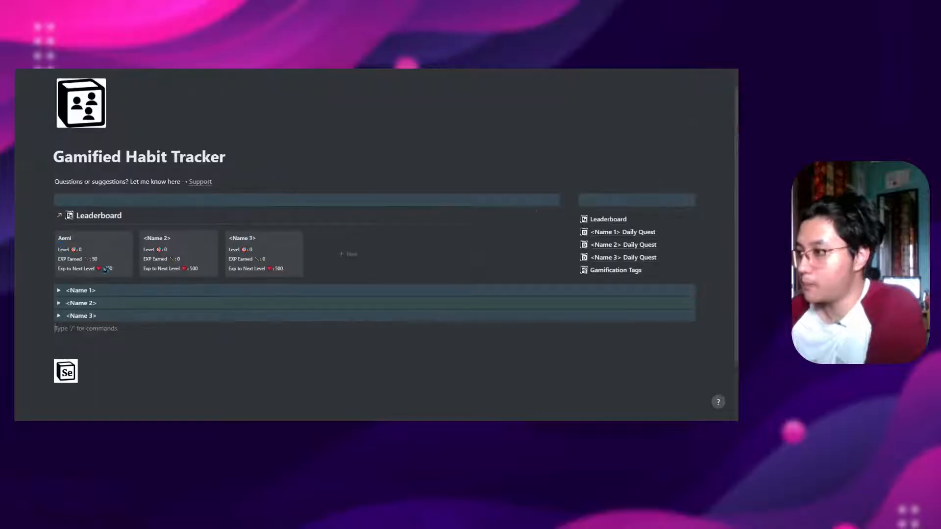
Step: View the <Name 1> Daily Quest database in its default view and return to the tracker
{"action": "left_click", "coordinate": [624, 234]}
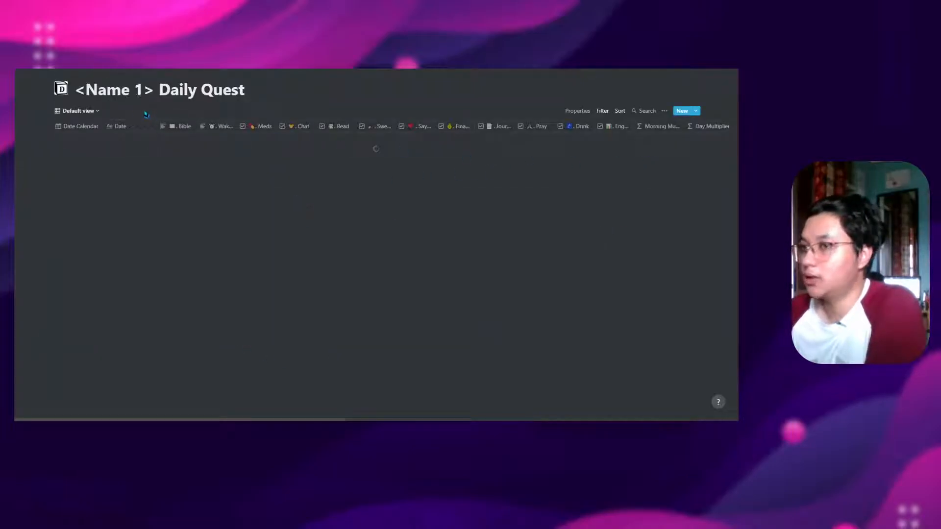
{"action": "scroll", "coordinate": [156, 265], "scroll_direction": "down", "scroll_amount": 3}
{"action": "scroll", "coordinate": [156, 265], "scroll_direction": "up", "scroll_amount": 3}
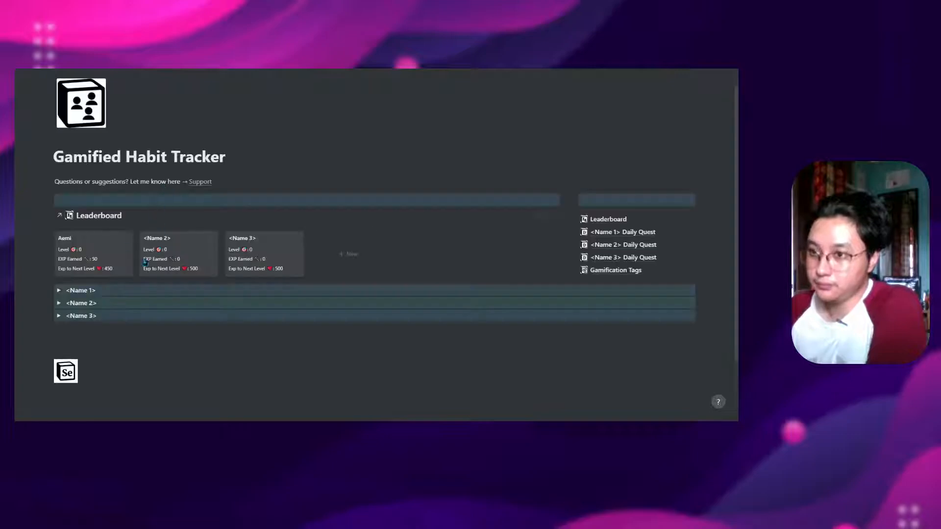
Step: Expand the <Name 1> section and inspect the Tags relation on the first Leaderboard card's page
{"action": "left_click", "coordinate": [59, 291]}
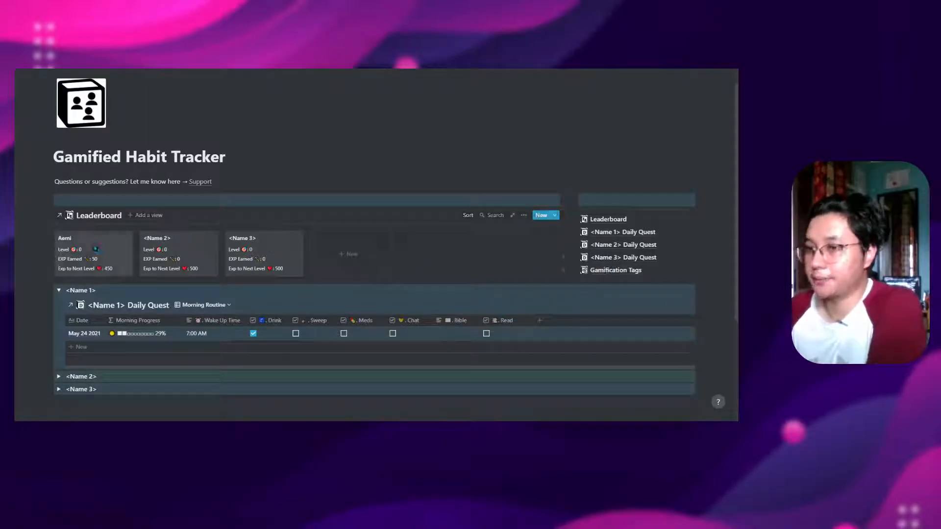
{"action": "left_click", "coordinate": [392, 263]}
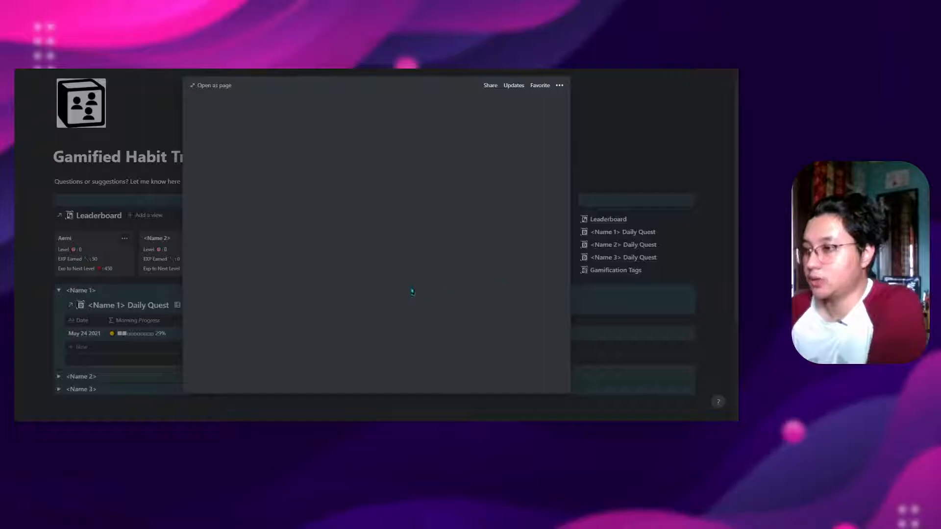
{"action": "scroll", "coordinate": [347, 273], "scroll_direction": "down", "scroll_amount": 1}
{"action": "left_click", "coordinate": [349, 208]}
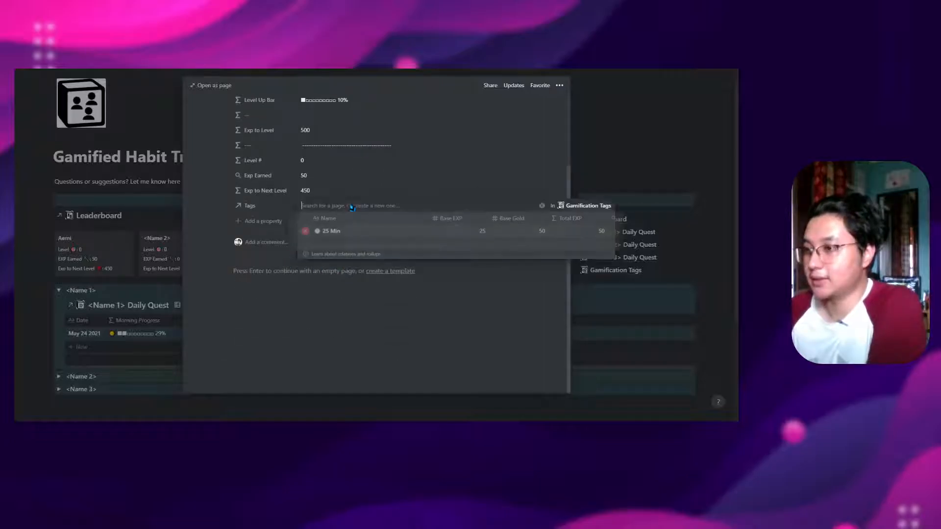
{"action": "left_click", "coordinate": [632, 166]}
{"action": "left_click", "coordinate": [632, 167]}
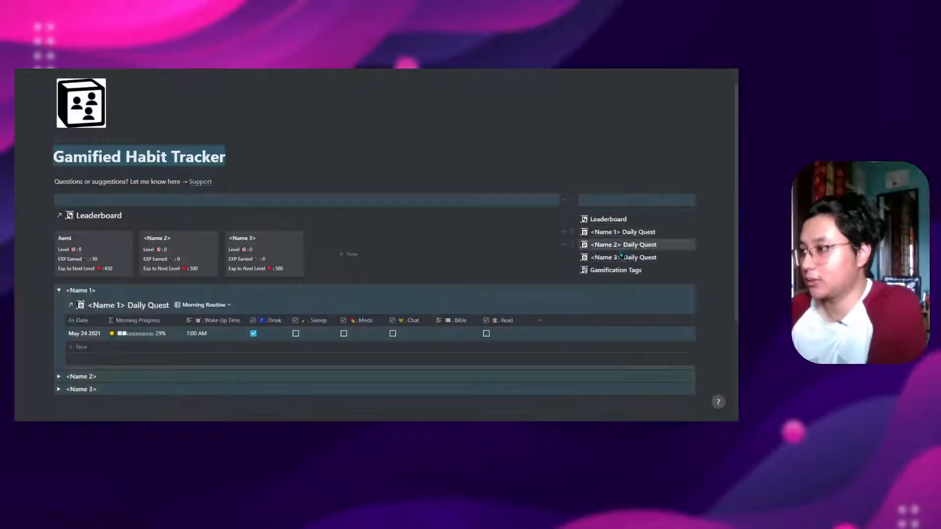
Step: View the Gamification Tags and Leaderboard databases, returning to the tracker page after each
{"action": "left_click", "coordinate": [616, 270]}
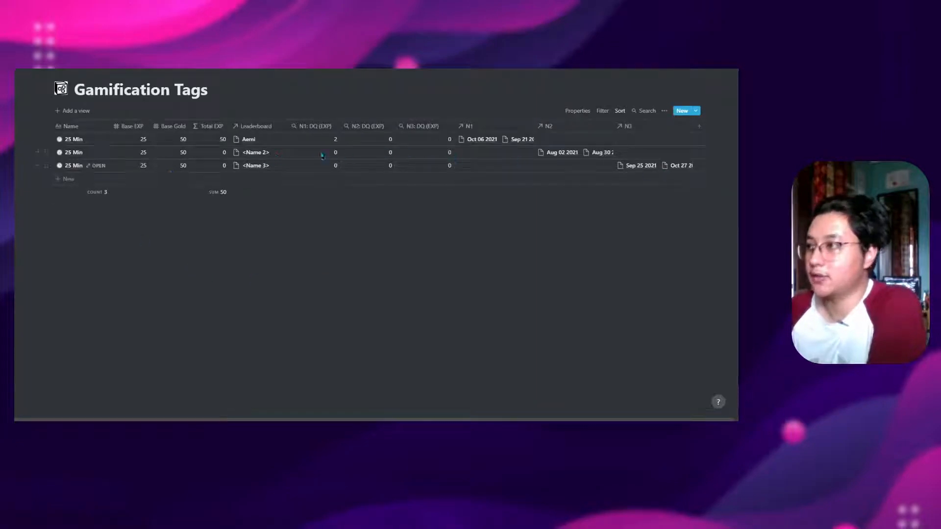
{"action": "key", "text": "alt+Left"}
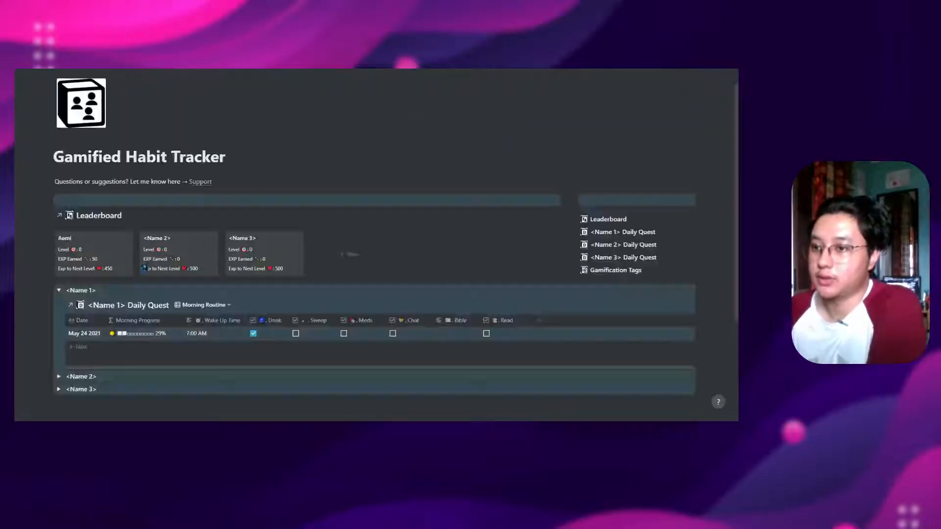
{"action": "left_click", "coordinate": [607, 219]}
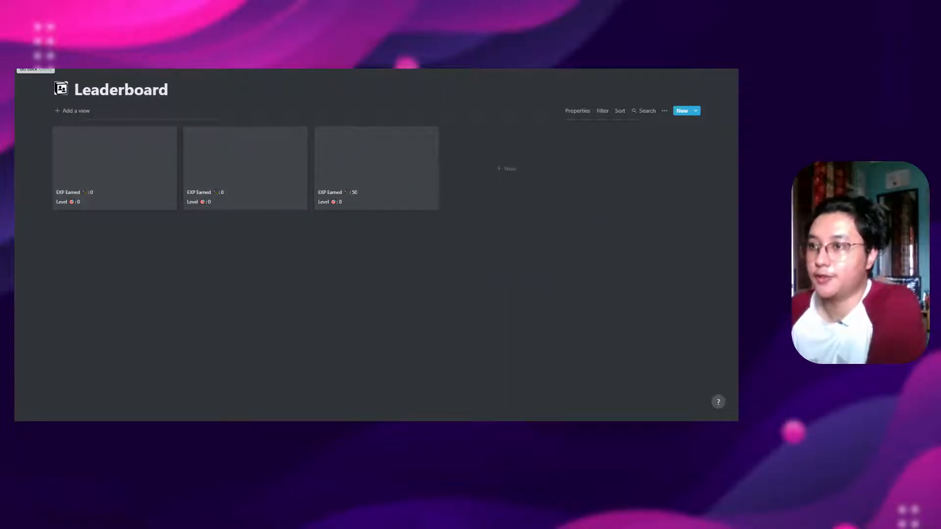
{"action": "key", "text": "alt+Left"}
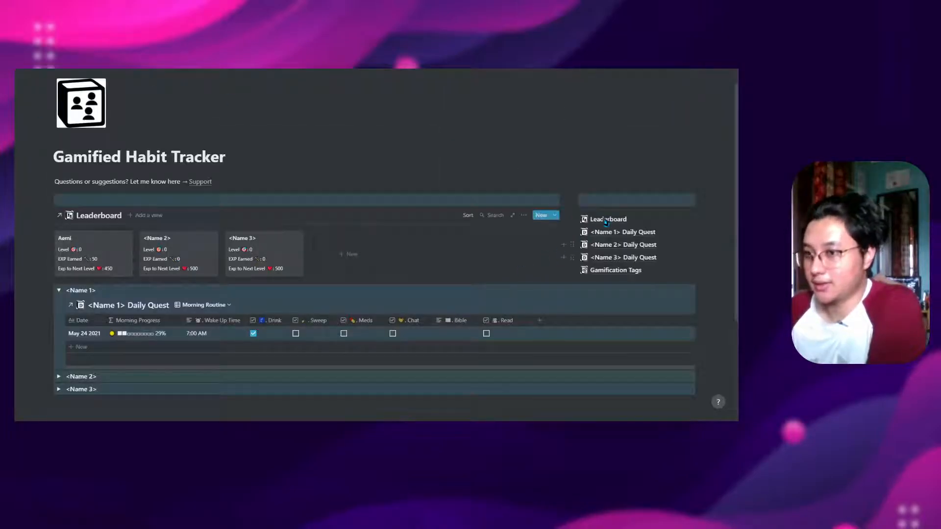
Step: Collapse the <Name 1> section on the Gamified Habit Tracker page
{"action": "scroll", "coordinate": [171, 238], "scroll_direction": "down", "scroll_amount": 3}
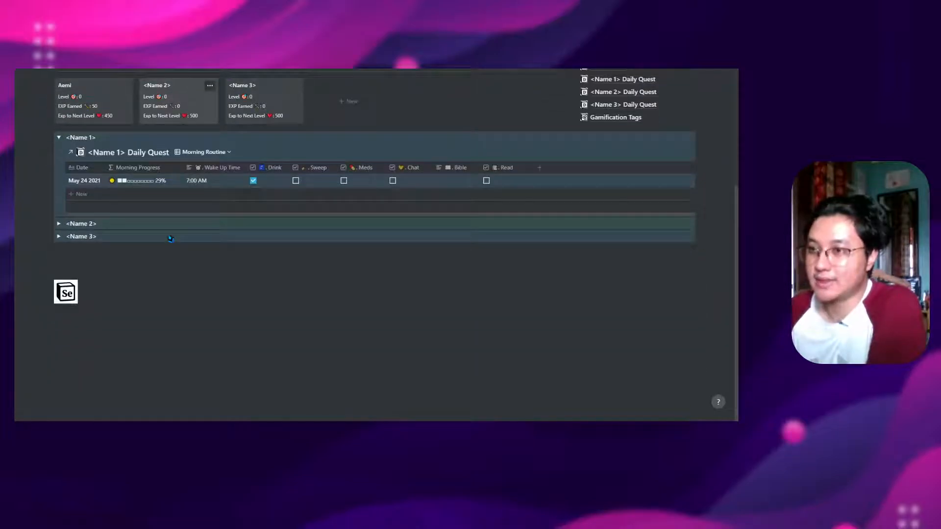
{"action": "left_click", "coordinate": [60, 139]}
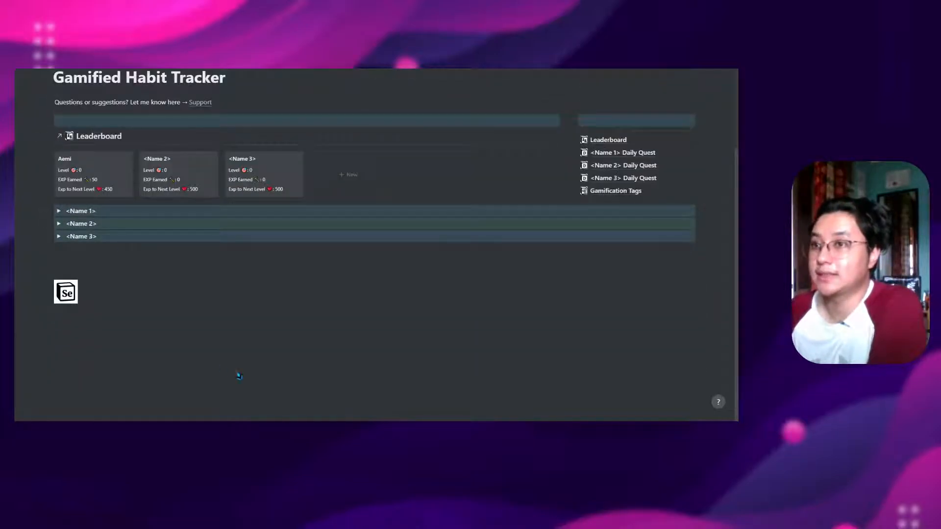
{"action": "scroll", "coordinate": [239, 376], "scroll_direction": "up", "scroll_amount": 2}
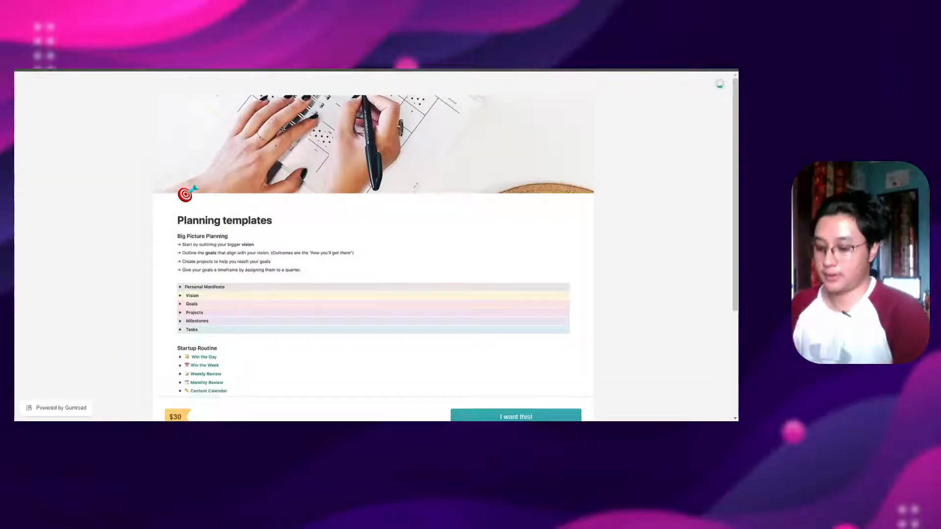
Step: Open the browser history, check the most recent Gamified Habit Tracker entry, and return to the history list
{"action": "key", "text": "ctrl+h"}
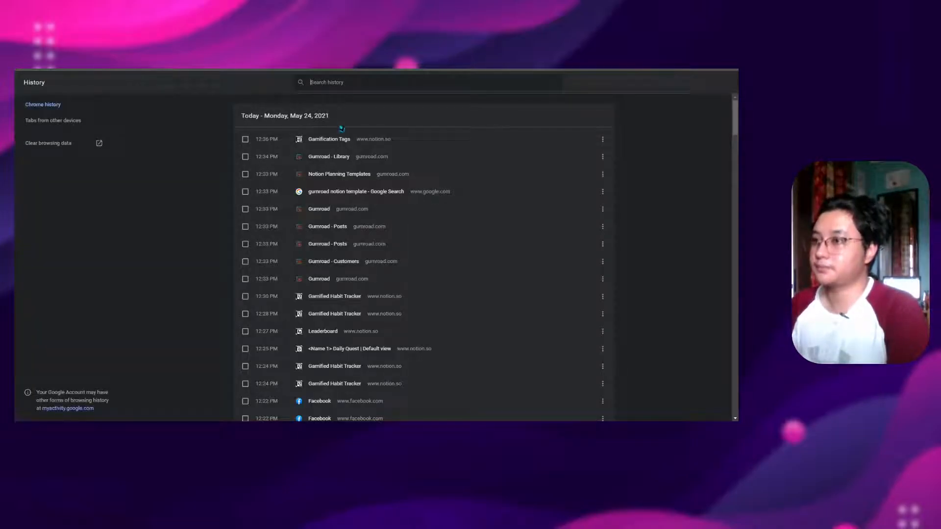
{"action": "left_click", "coordinate": [334, 296]}
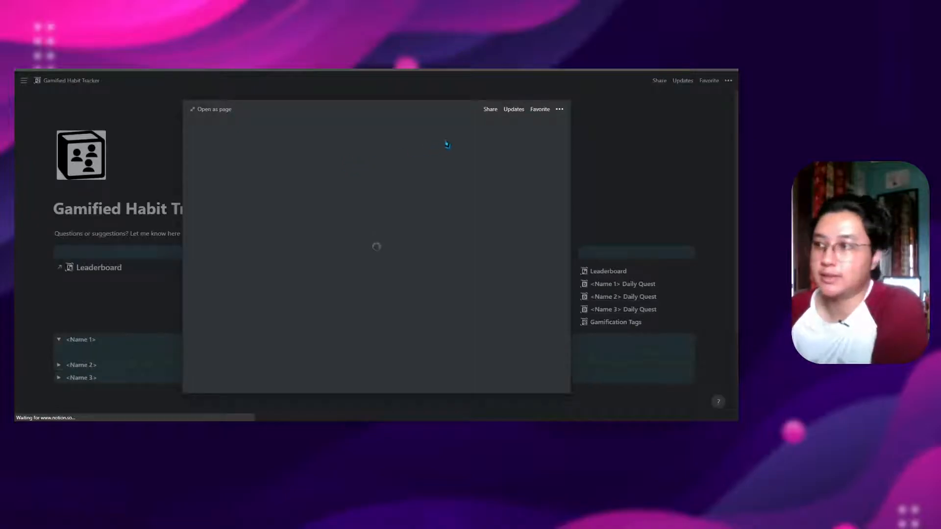
{"action": "left_click", "coordinate": [599, 108]}
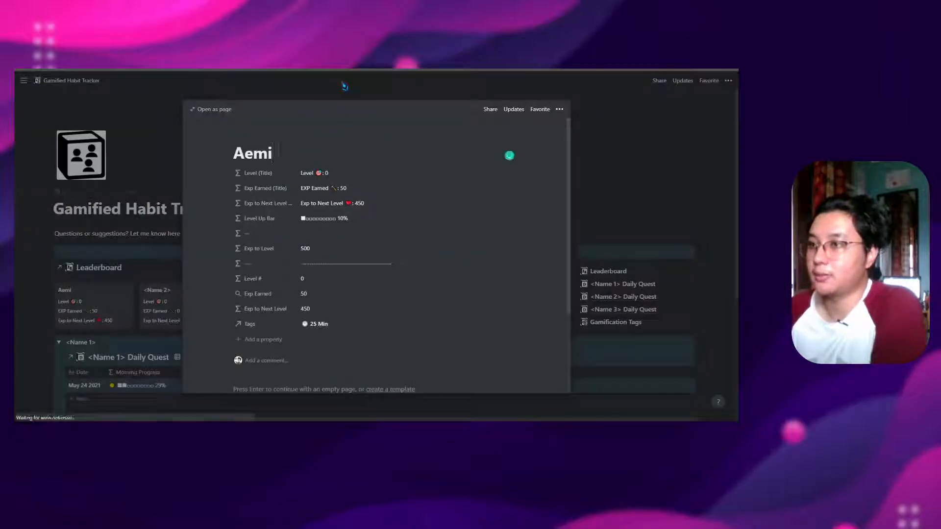
{"action": "left_click", "coordinate": [342, 86]}
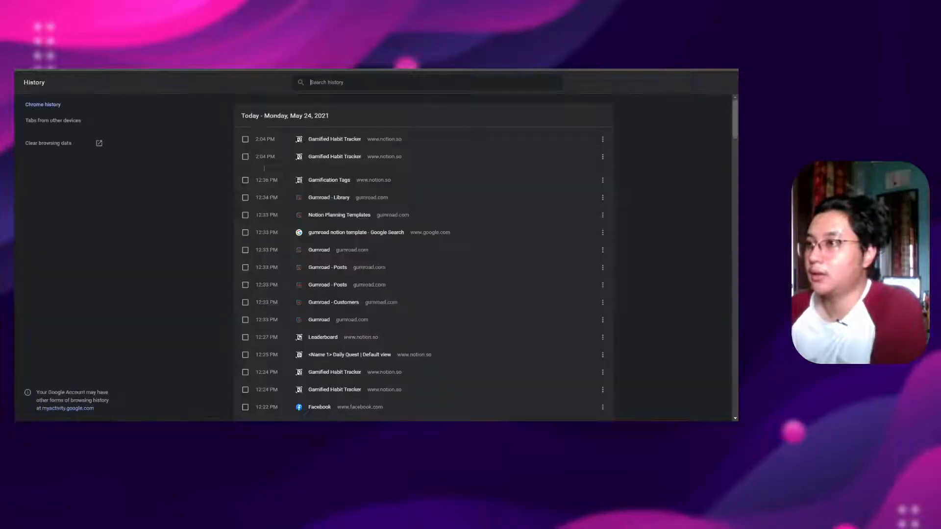
Step: Open the public Gamified Habit Tracker template from its 12:24 PM history entry
{"action": "scroll", "coordinate": [352, 220], "scroll_direction": "down", "scroll_amount": 3}
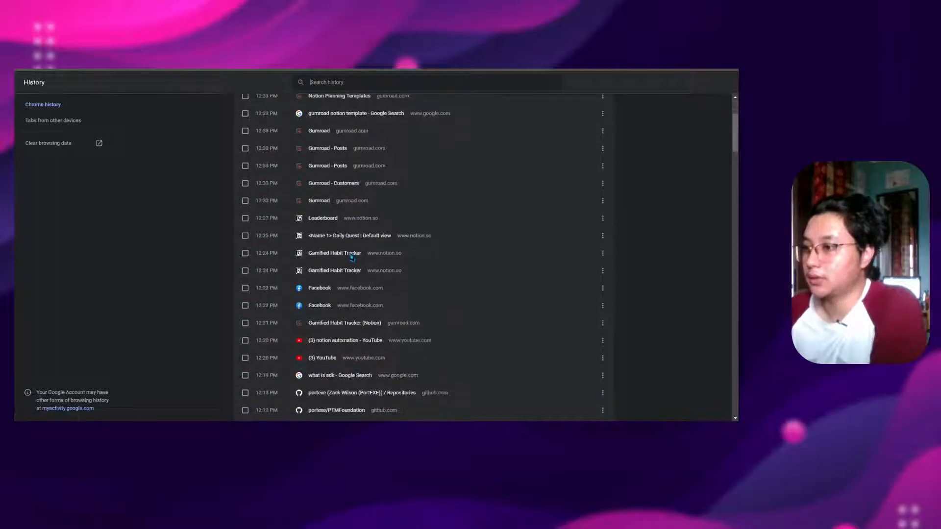
{"action": "scroll", "coordinate": [350, 262], "scroll_direction": "down", "scroll_amount": 1}
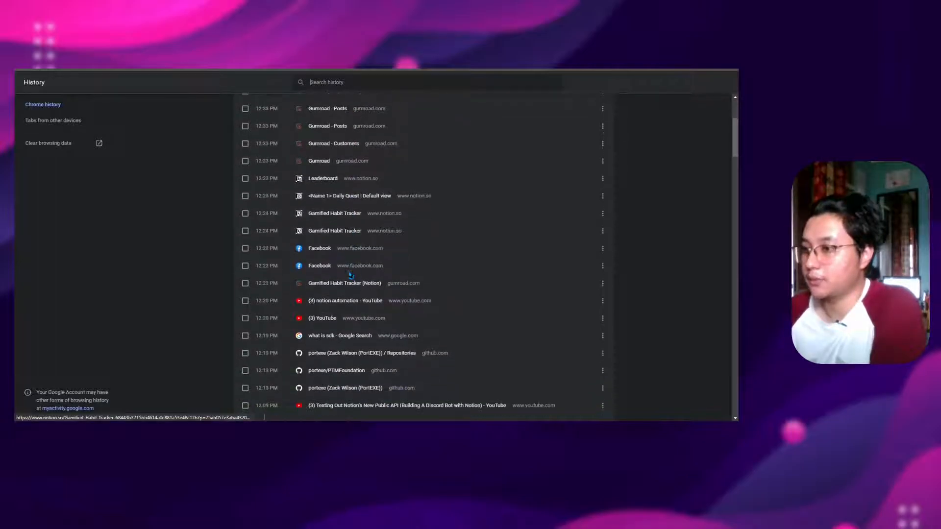
{"action": "left_click", "coordinate": [350, 239]}
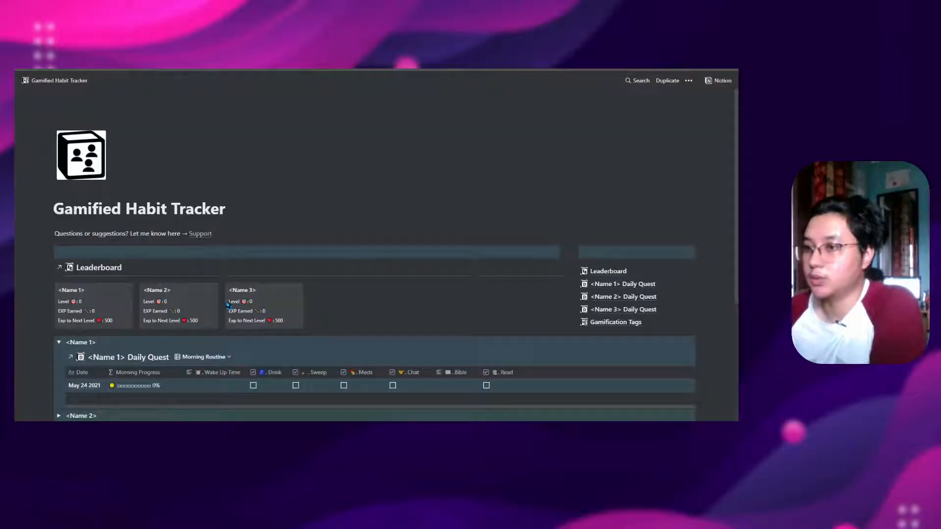
Step: Look over the public Gamified Habit Tracker template, covering its Leaderboard, Daily Quest sections and the logo image below them
{"action": "scroll", "coordinate": [228, 306], "scroll_direction": "down", "scroll_amount": 3}
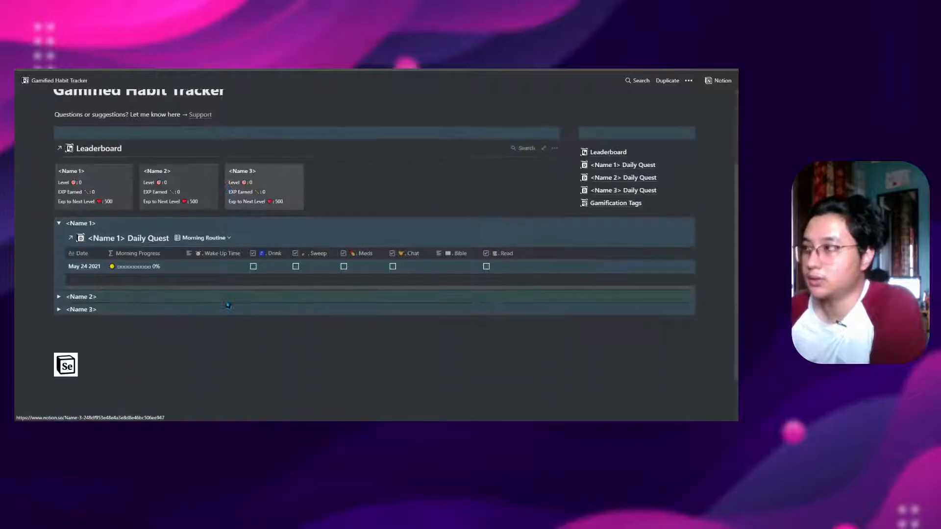
{"action": "scroll", "coordinate": [228, 306], "scroll_direction": "up", "scroll_amount": 1}
{"action": "scroll", "coordinate": [228, 306], "scroll_direction": "down", "scroll_amount": 2}
{"action": "left_click", "coordinate": [76, 324]}
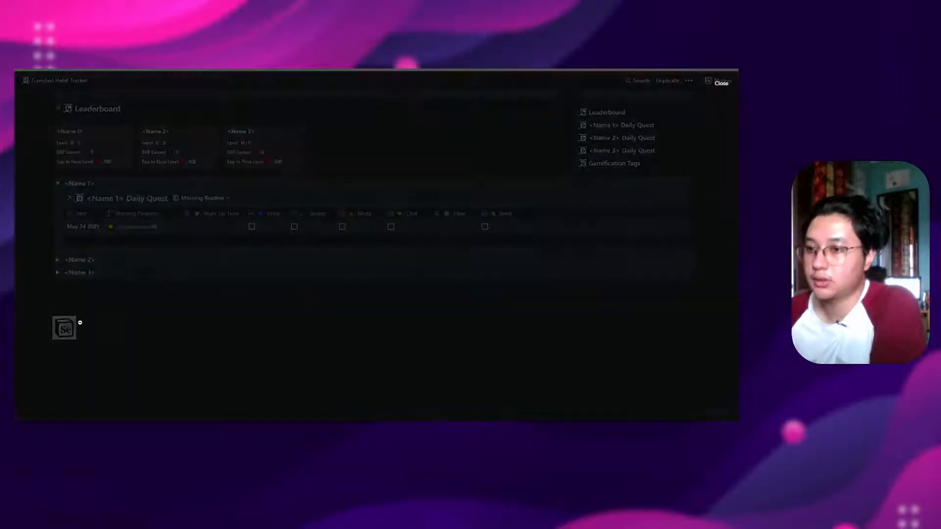
{"action": "left_click", "coordinate": [514, 90]}
{"action": "scroll", "coordinate": [510, 317], "scroll_direction": "up", "scroll_amount": 4}
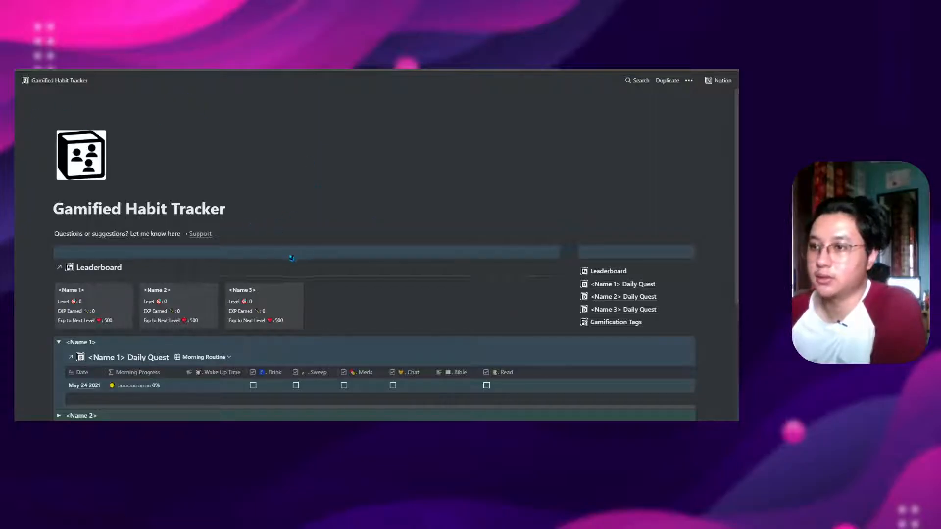
{"action": "scroll", "coordinate": [155, 234], "scroll_direction": "down", "scroll_amount": 4}
{"action": "scroll", "coordinate": [155, 234], "scroll_direction": "up", "scroll_amount": 4}
{"action": "scroll", "coordinate": [295, 312], "scroll_direction": "down", "scroll_amount": 4}
{"action": "scroll", "coordinate": [295, 311], "scroll_direction": "up", "scroll_amount": 4}
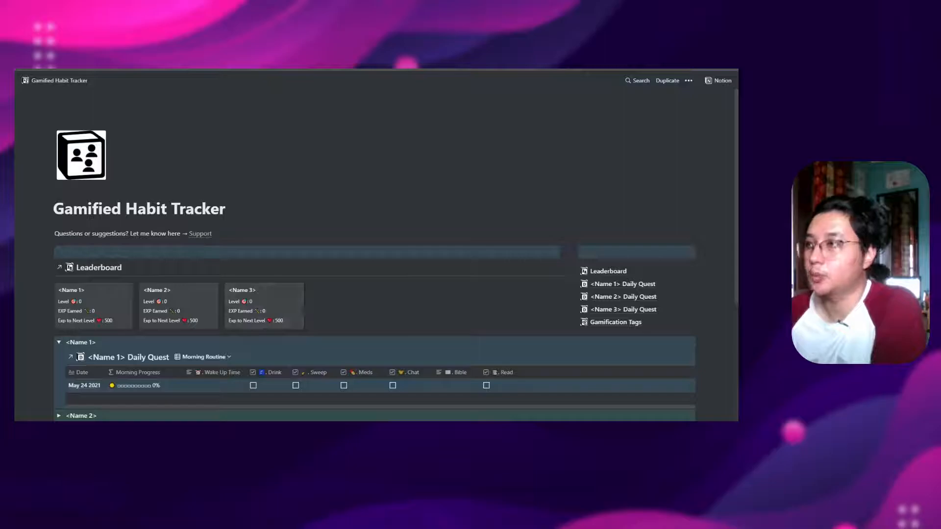